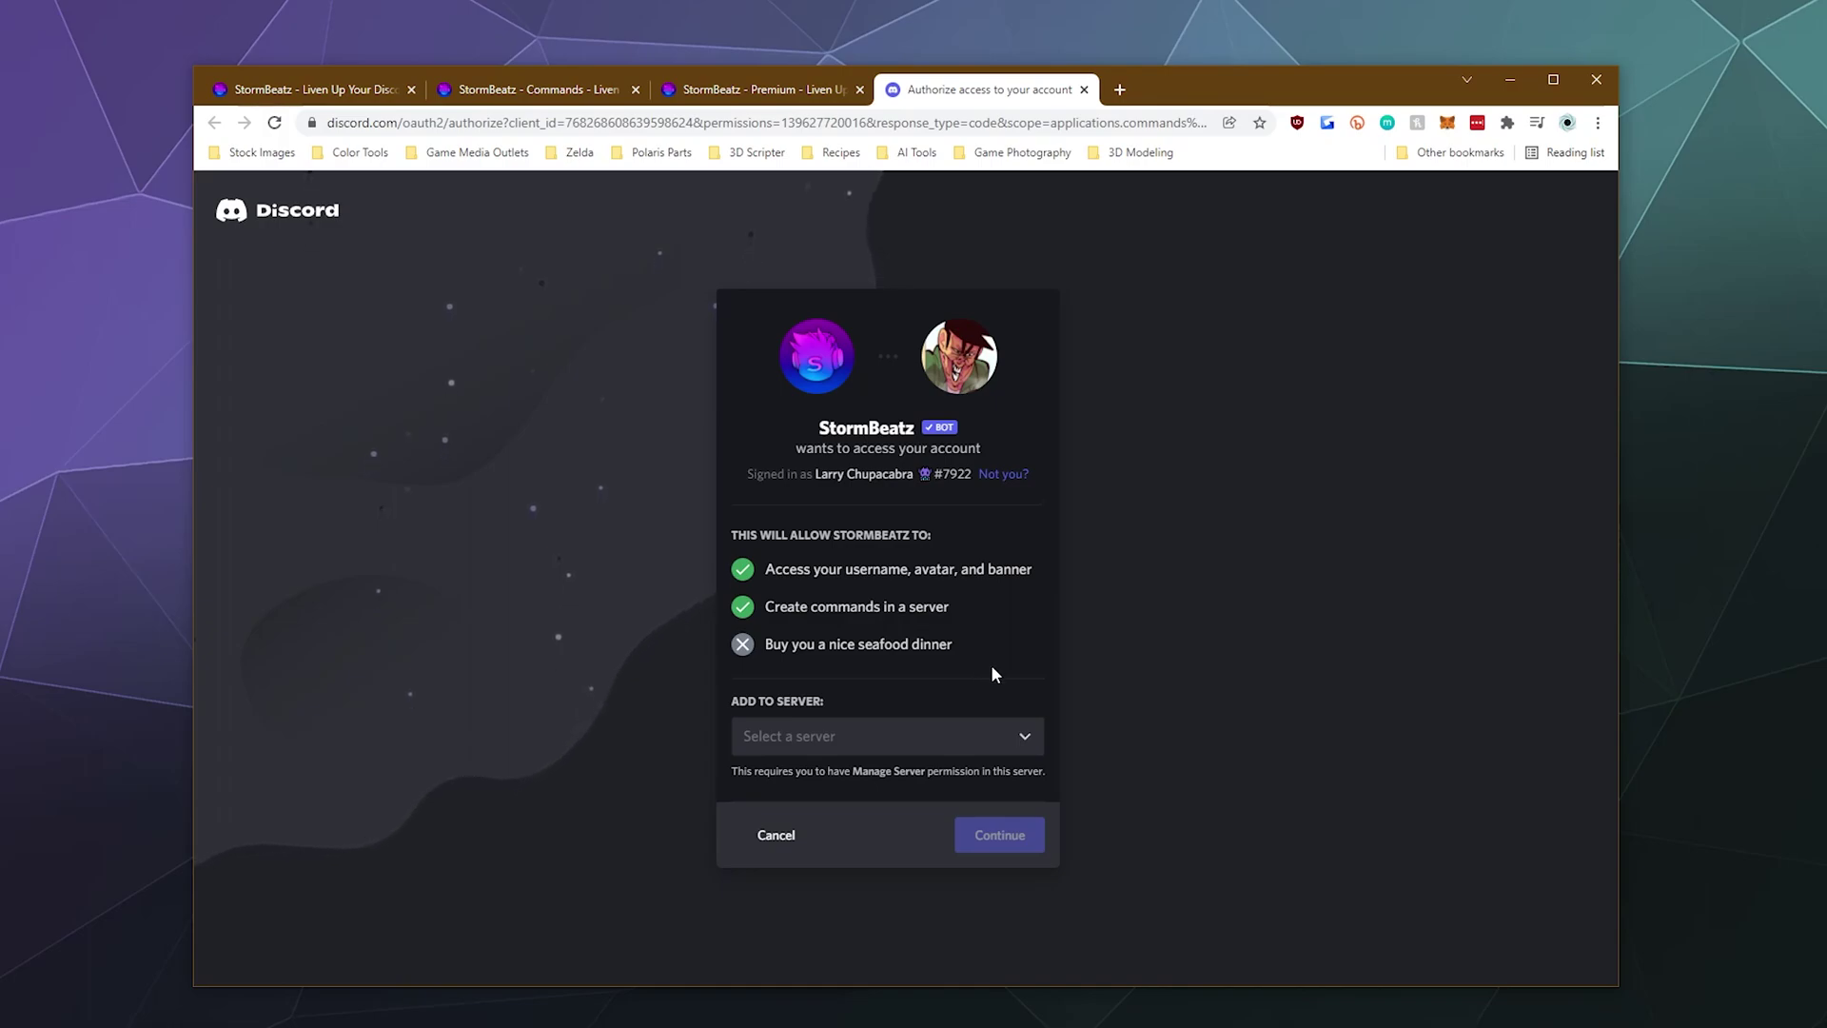
# - Authorize the StormBeatz bot for Chupacabra Test Server, granting all the requested permissions
pyautogui.click(985, 738)
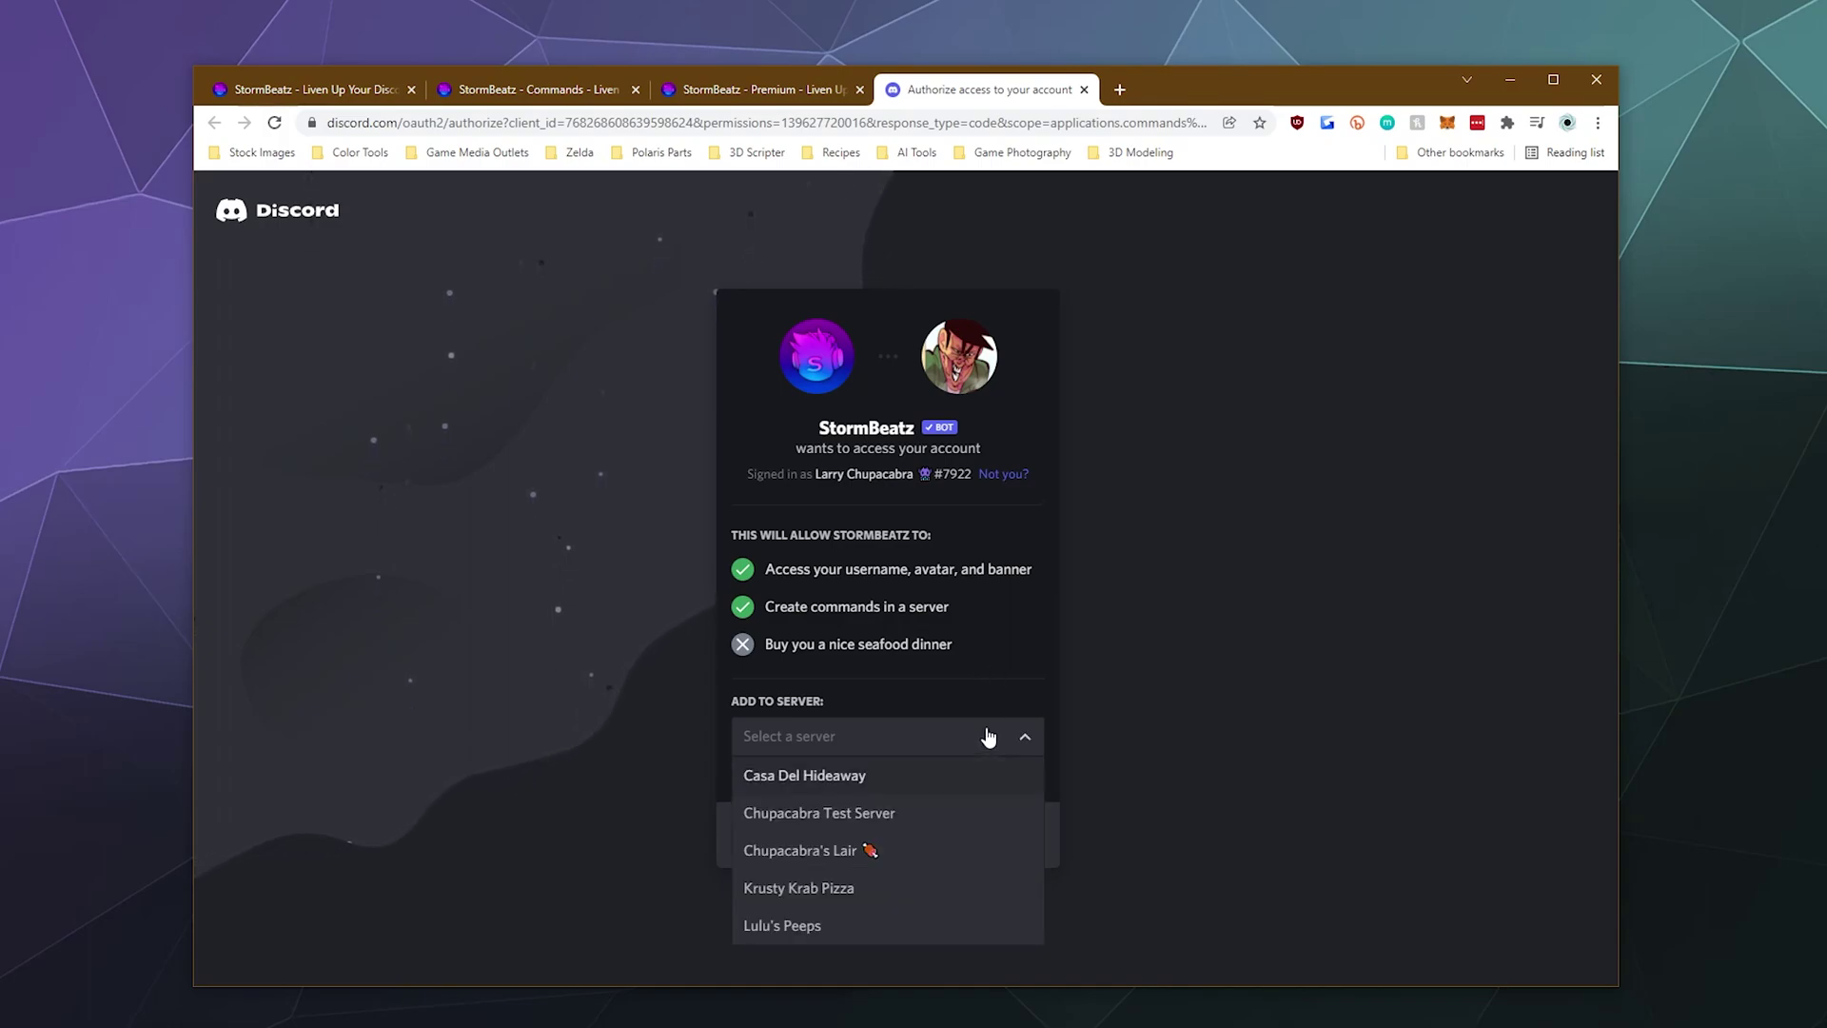
pyautogui.click(948, 822)
pyautogui.click(1007, 836)
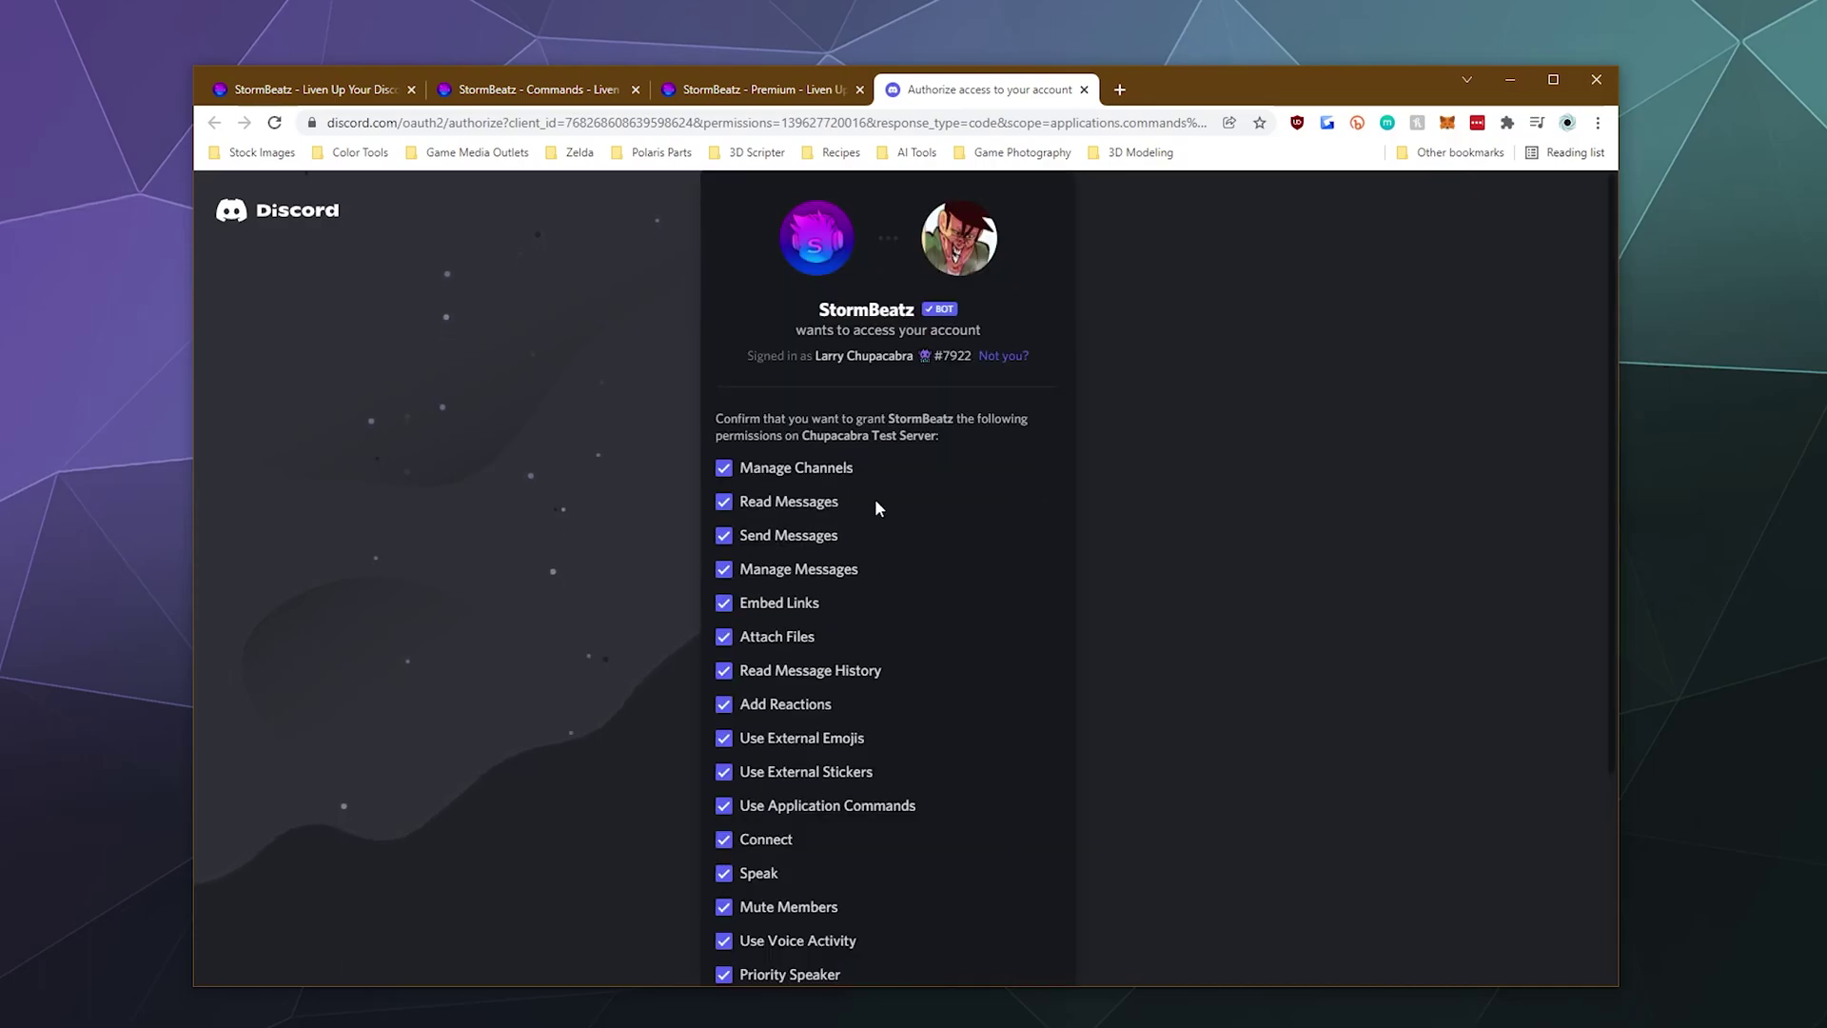
pyautogui.scroll(-2, 914, 533)
pyautogui.scroll(-2, 935, 563)
pyautogui.click(1015, 953)
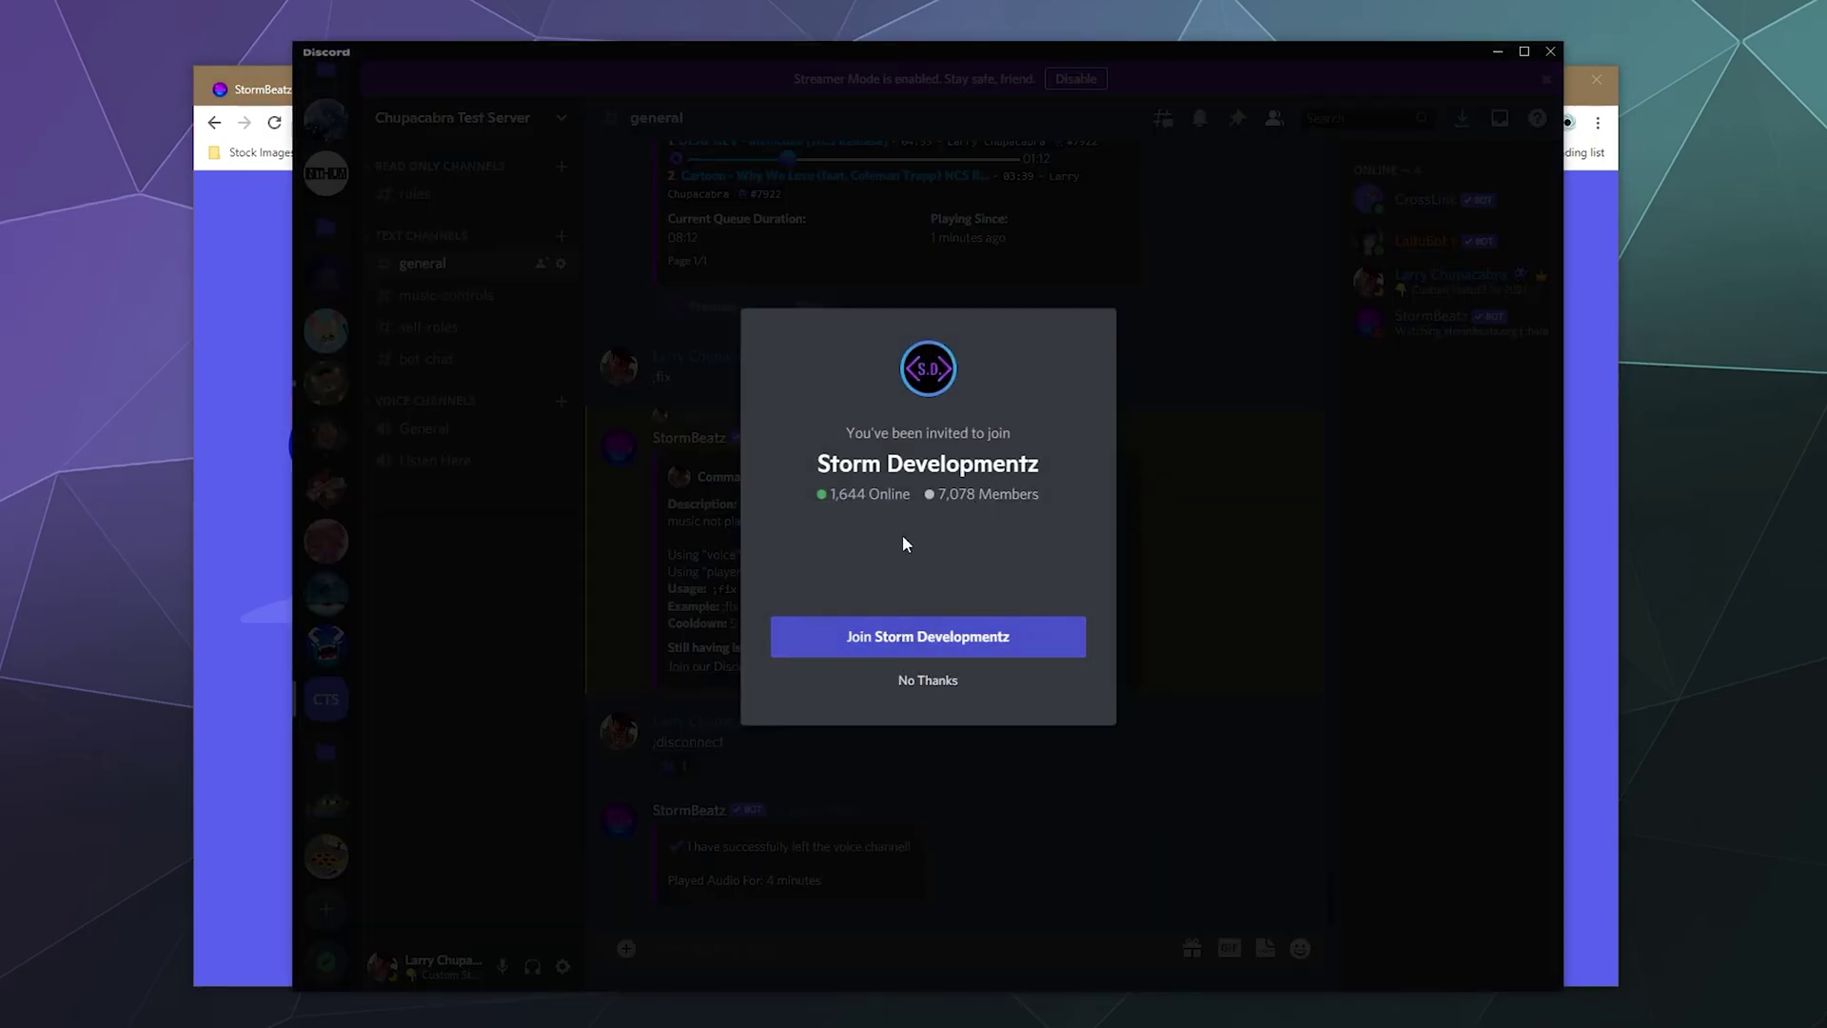
# - Decline the invitation to Storm Developmentz and join the Listen Here voice channel in Chupacabra Test Server
pyautogui.click(926, 681)
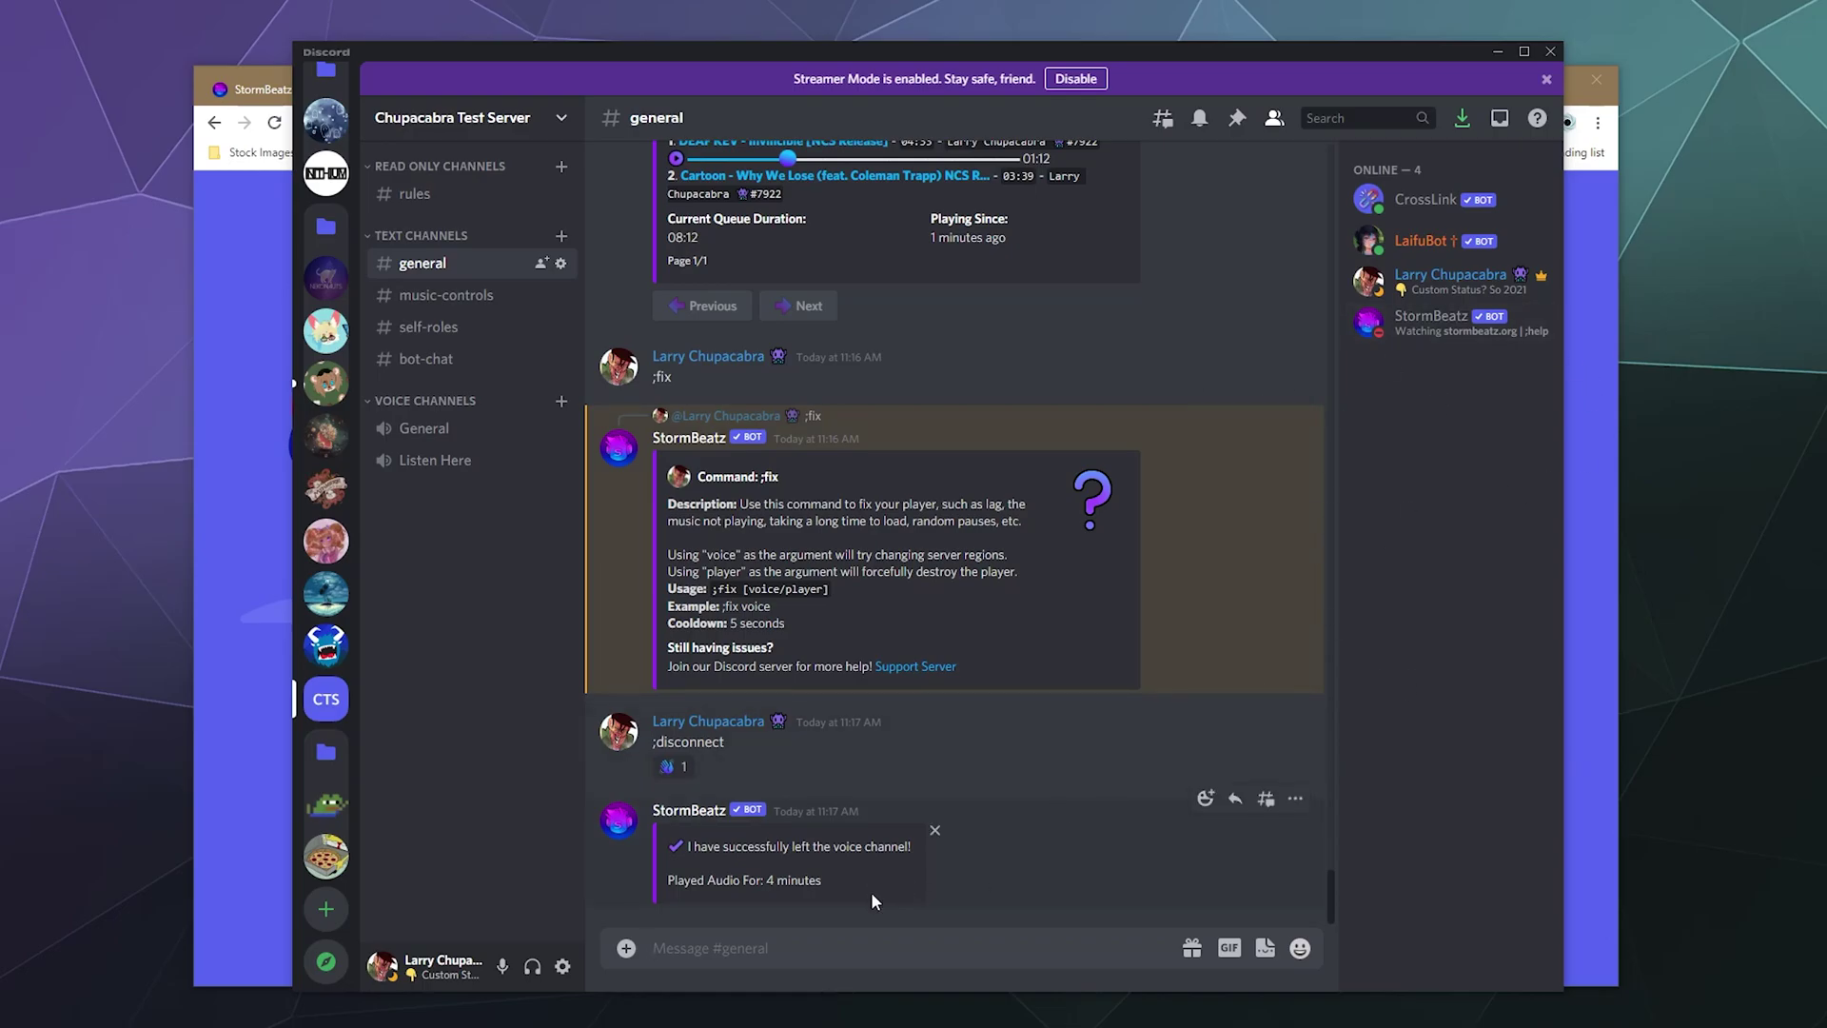
pyautogui.scroll(5, 1054, 499)
pyautogui.scroll(6, 1054, 495)
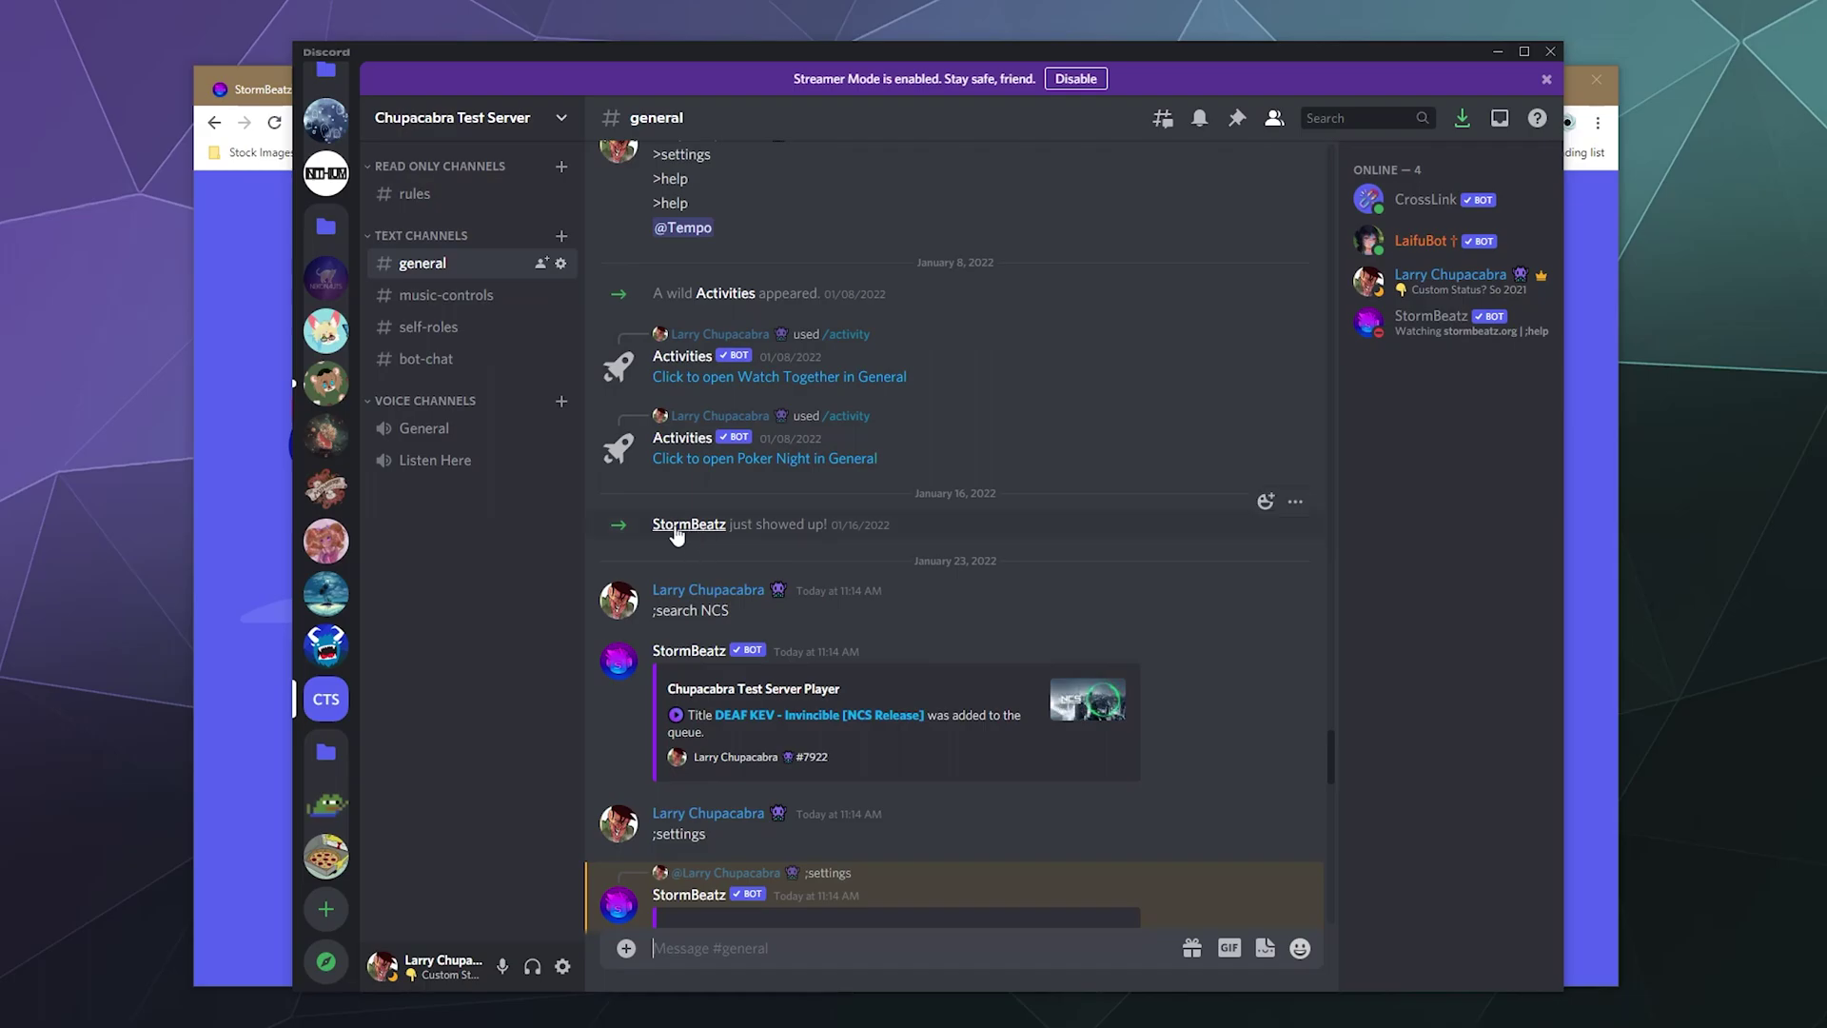
pyautogui.scroll(-15, 996, 525)
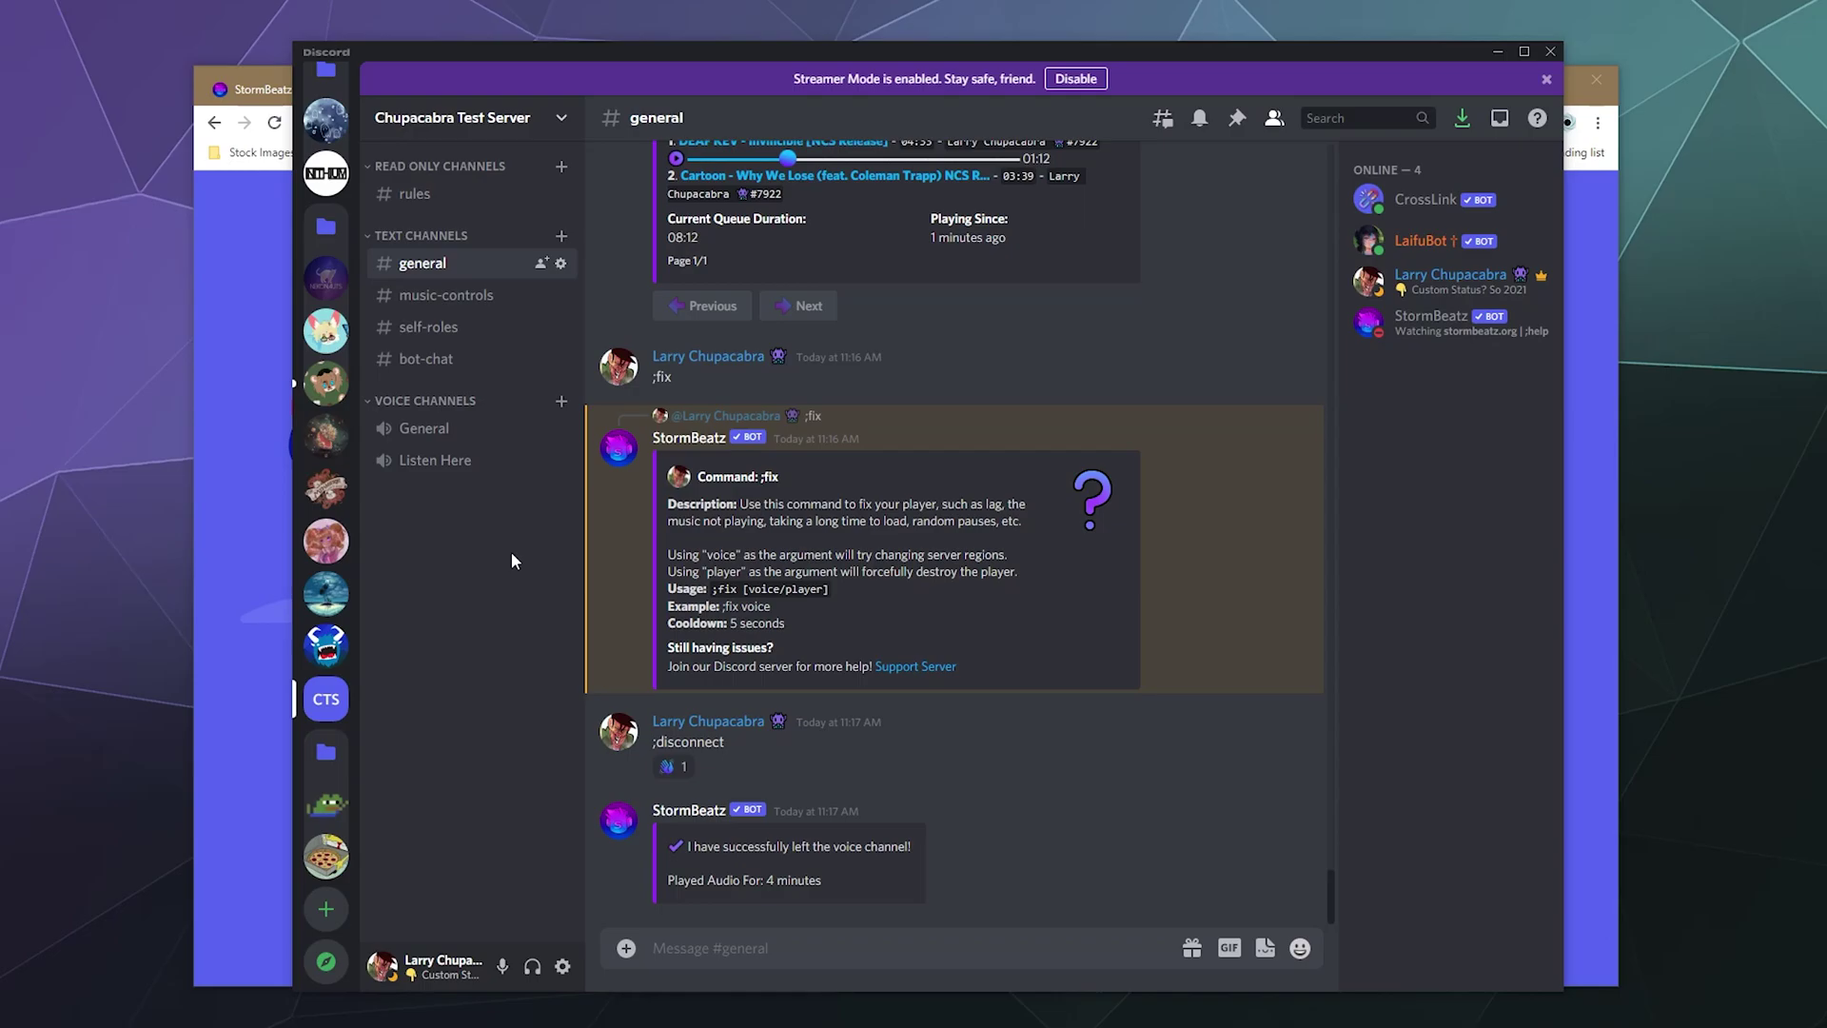
pyautogui.click(492, 464)
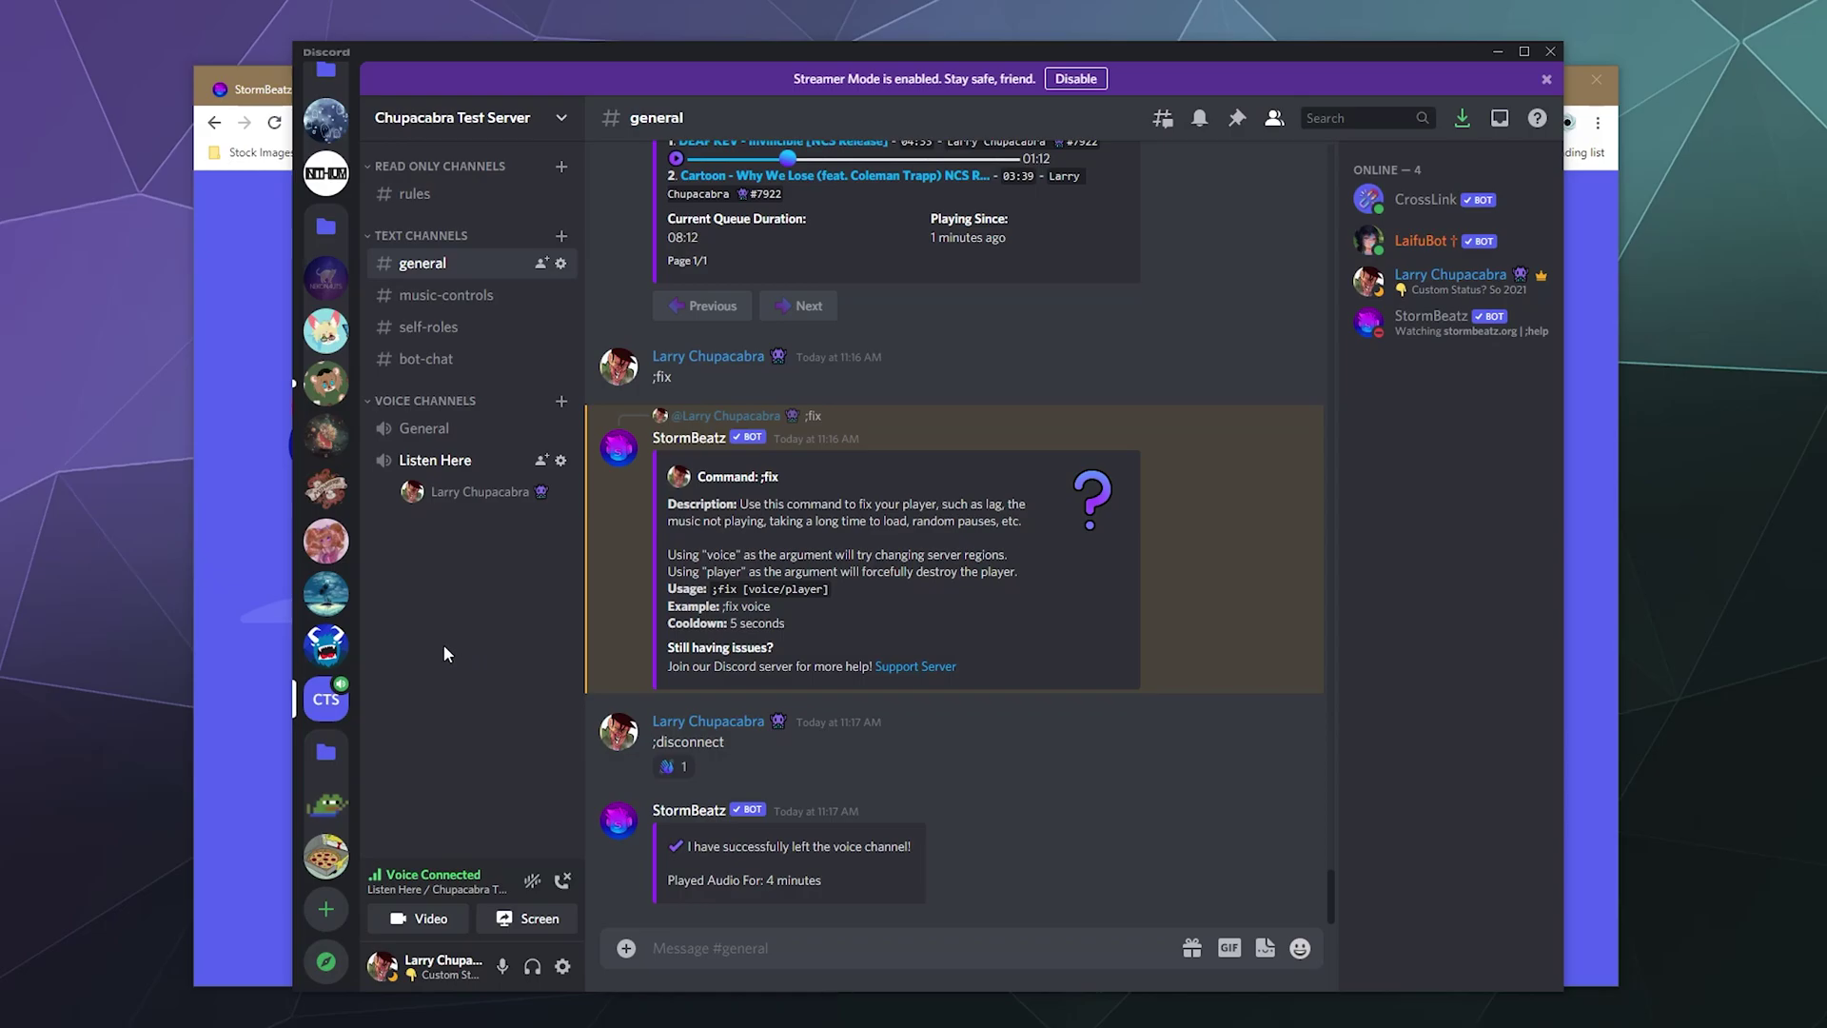
# - Switch to the browser, close the Storm Developmentz invite page and bring up the StormBeatz commands page
pyautogui.click(260, 342)
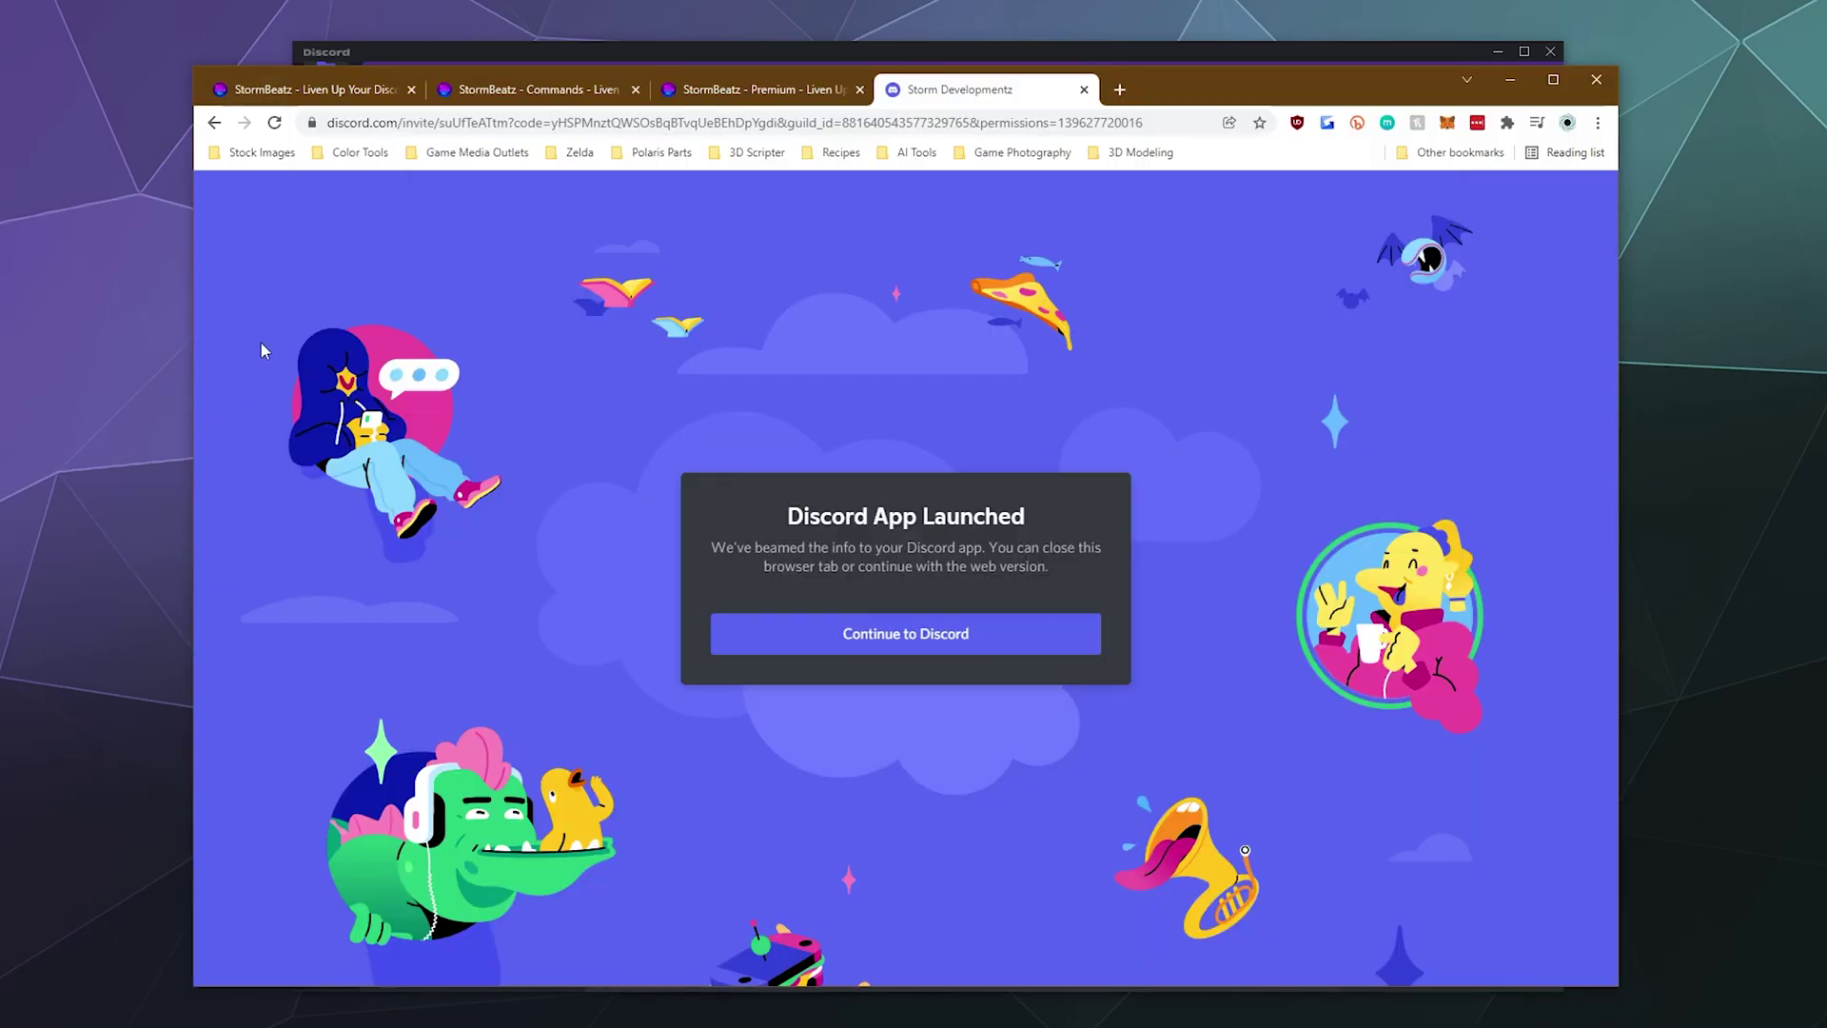
pyautogui.click(1084, 89)
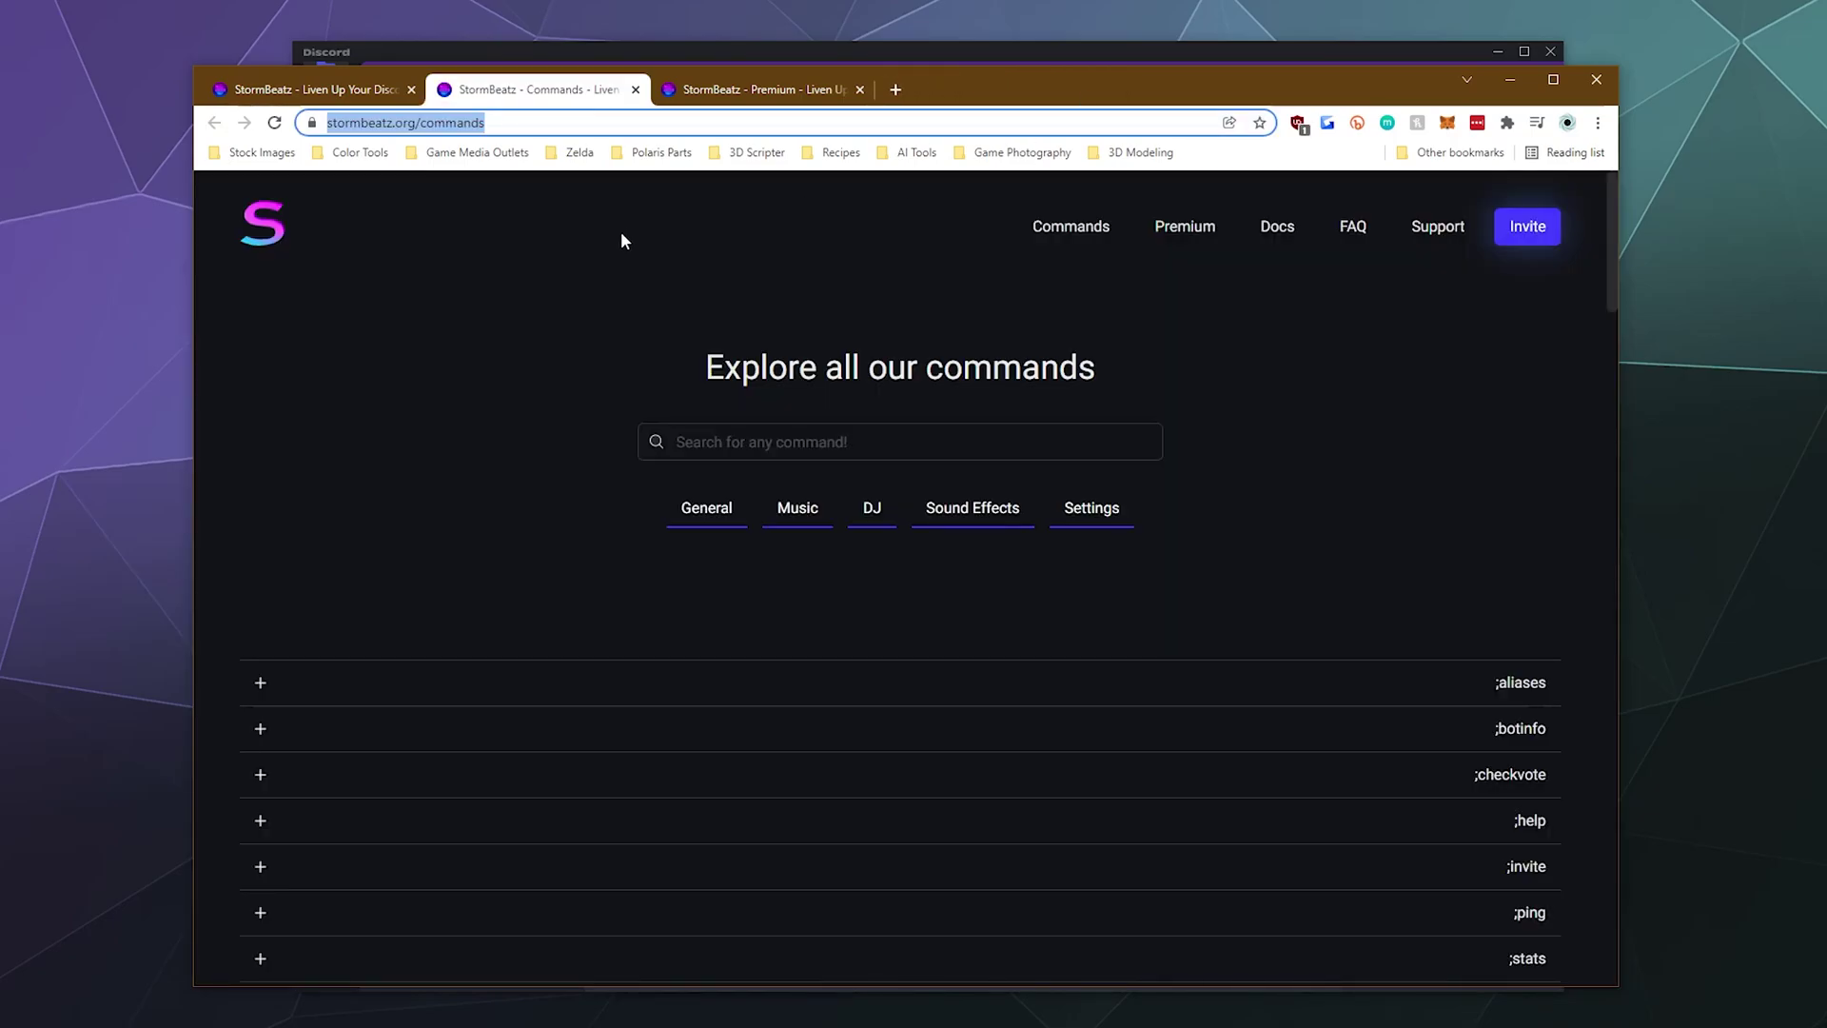
pyautogui.hotkey('ctrl', 'shift', 'Tab')
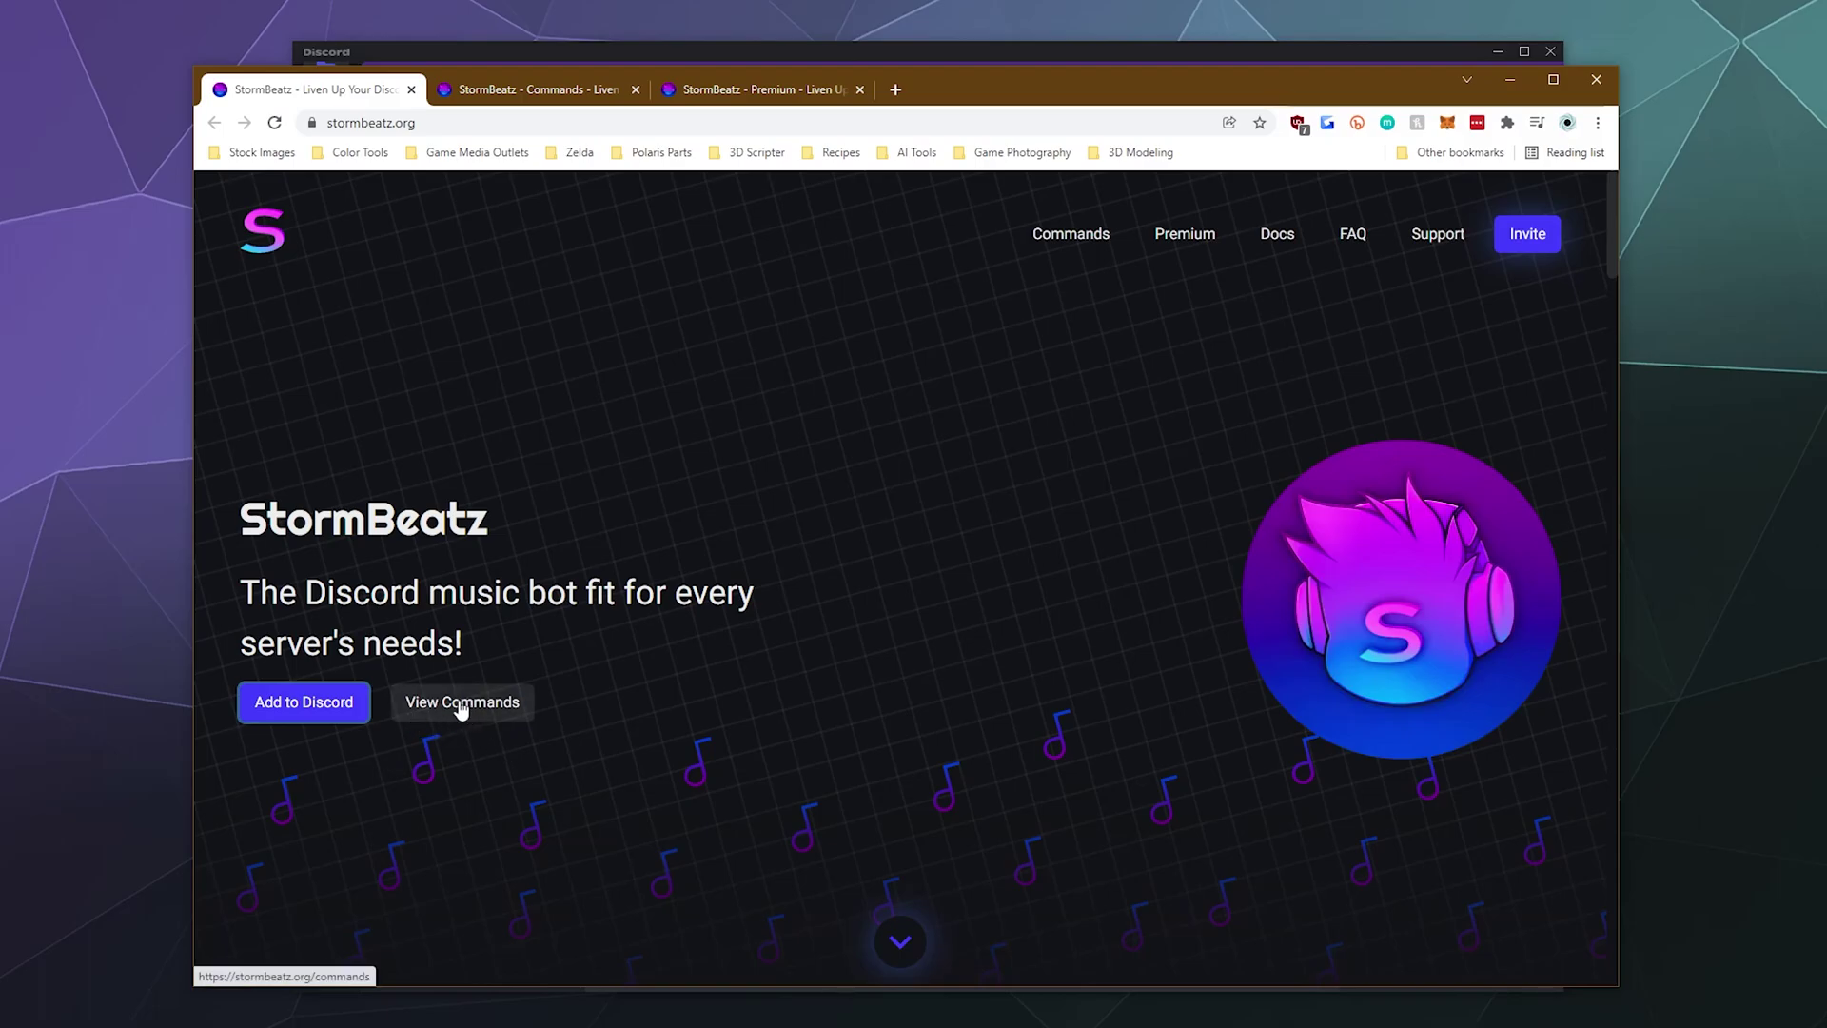
pyautogui.click(490, 90)
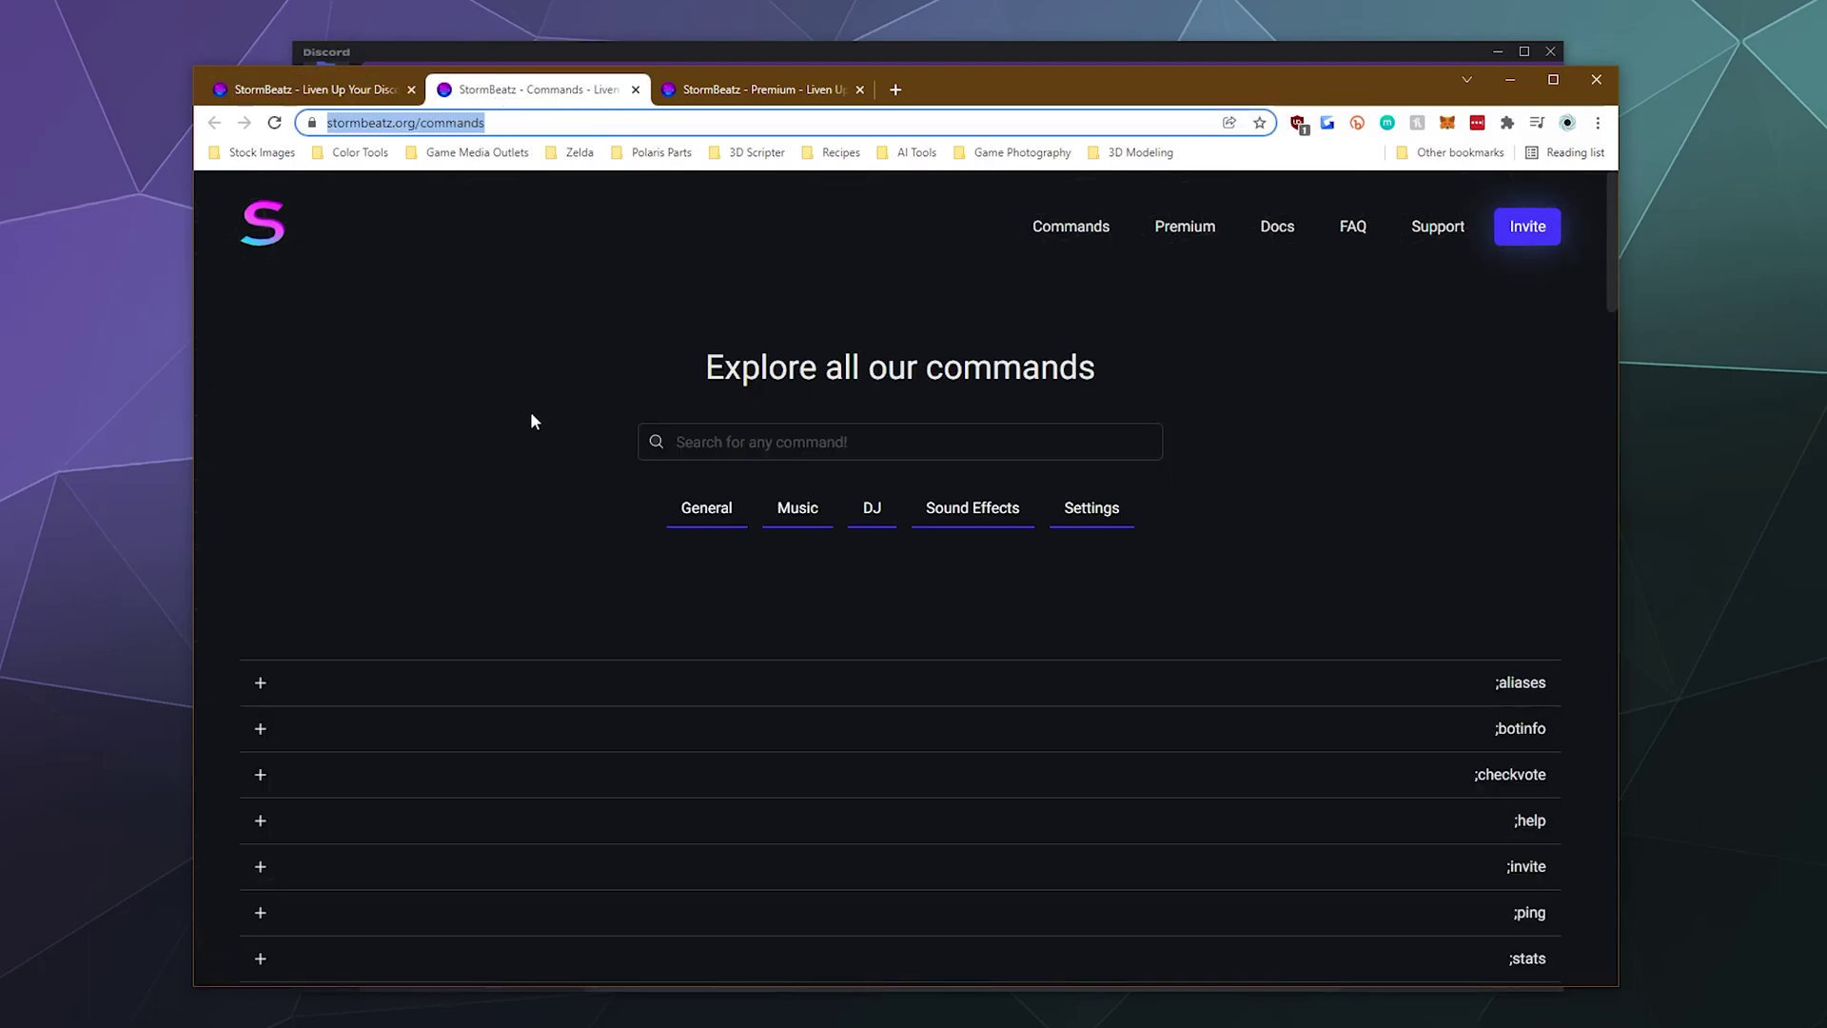
# - Examine the list of available bot commands on the StormBeatz commands page
pyautogui.scroll(-5, 501, 346)
pyautogui.scroll(-4, 732, 346)
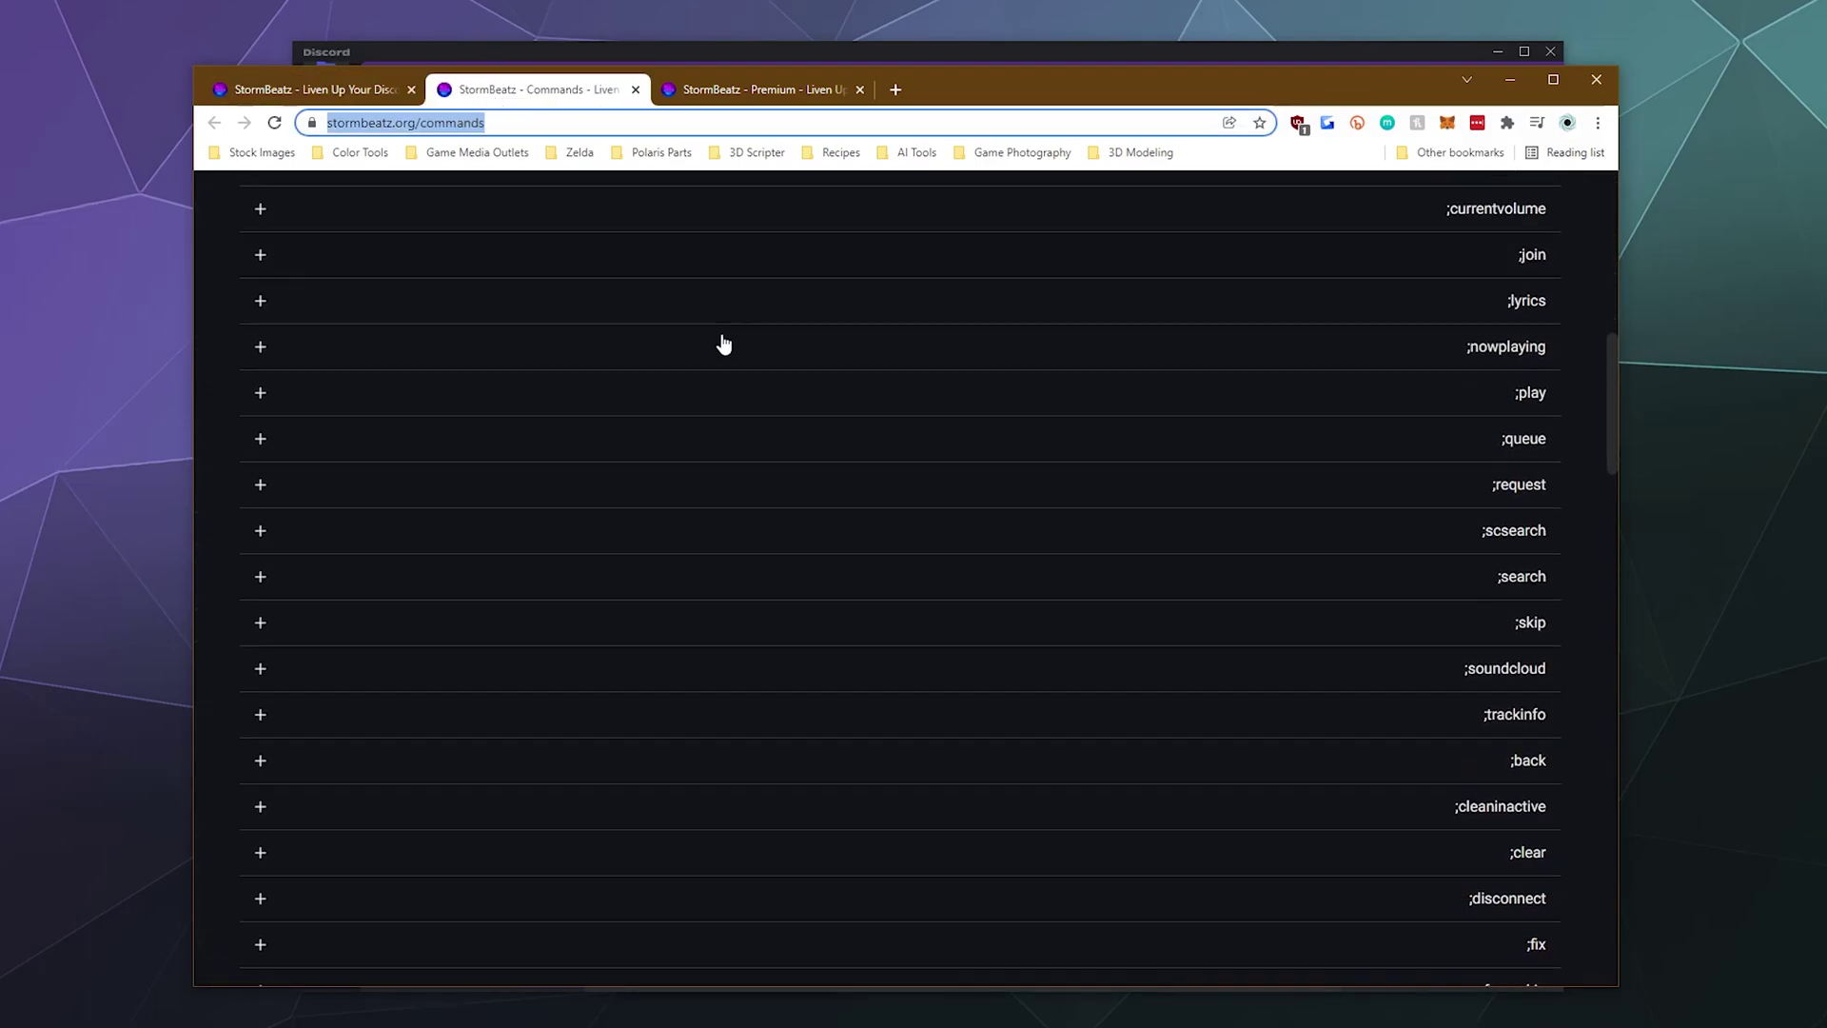
pyautogui.scroll(-5, 723, 344)
pyautogui.scroll(15, 723, 343)
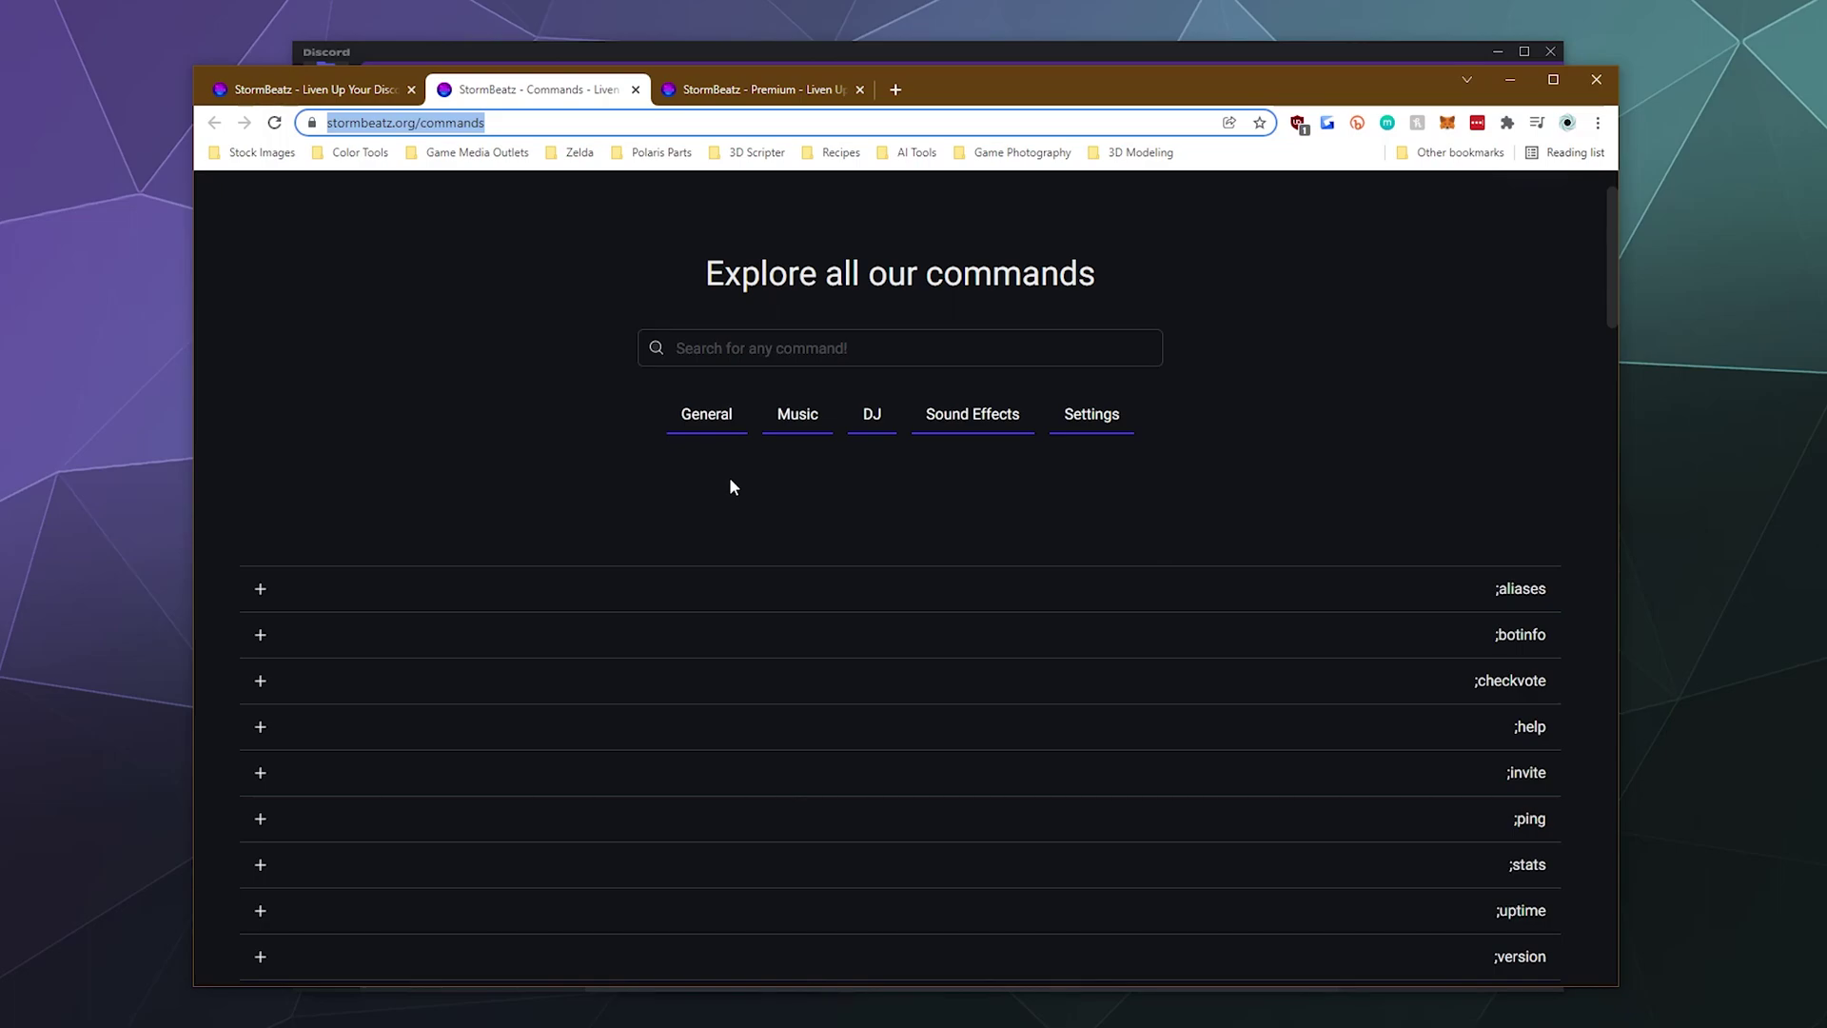
pyautogui.scroll(-5, 1415, 816)
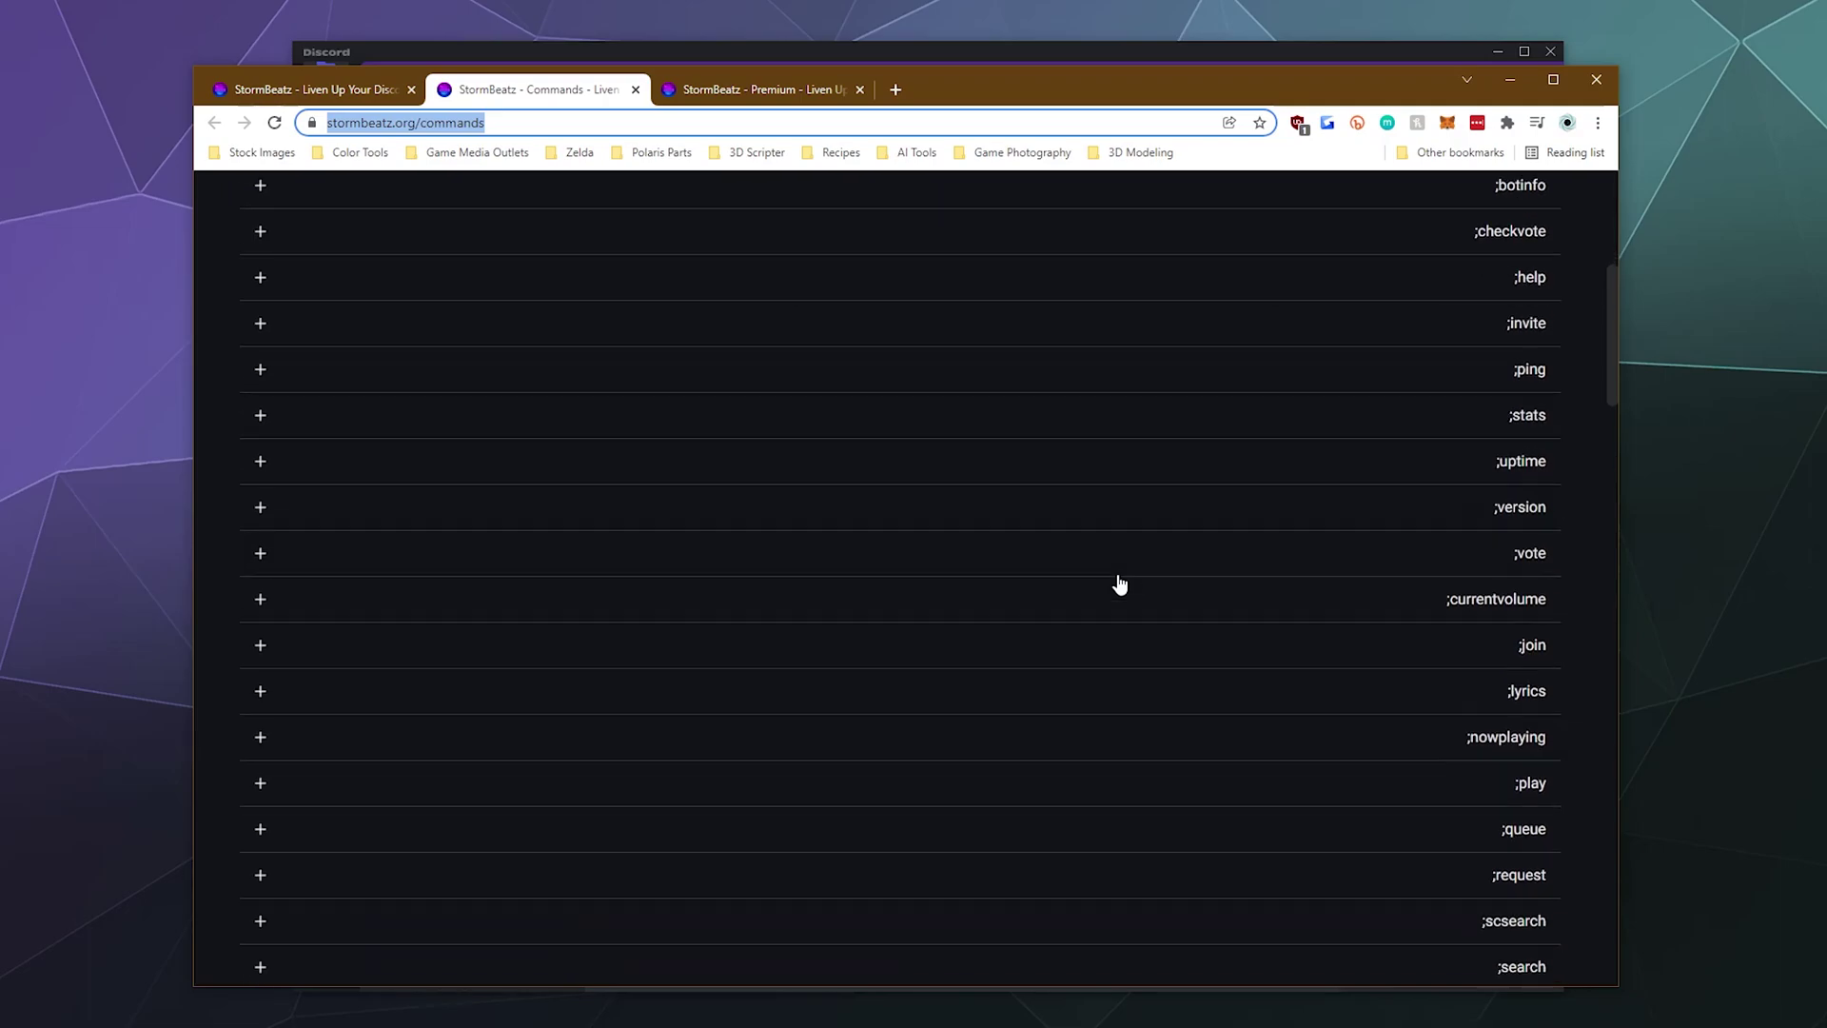
pyautogui.scroll(-6, 1120, 584)
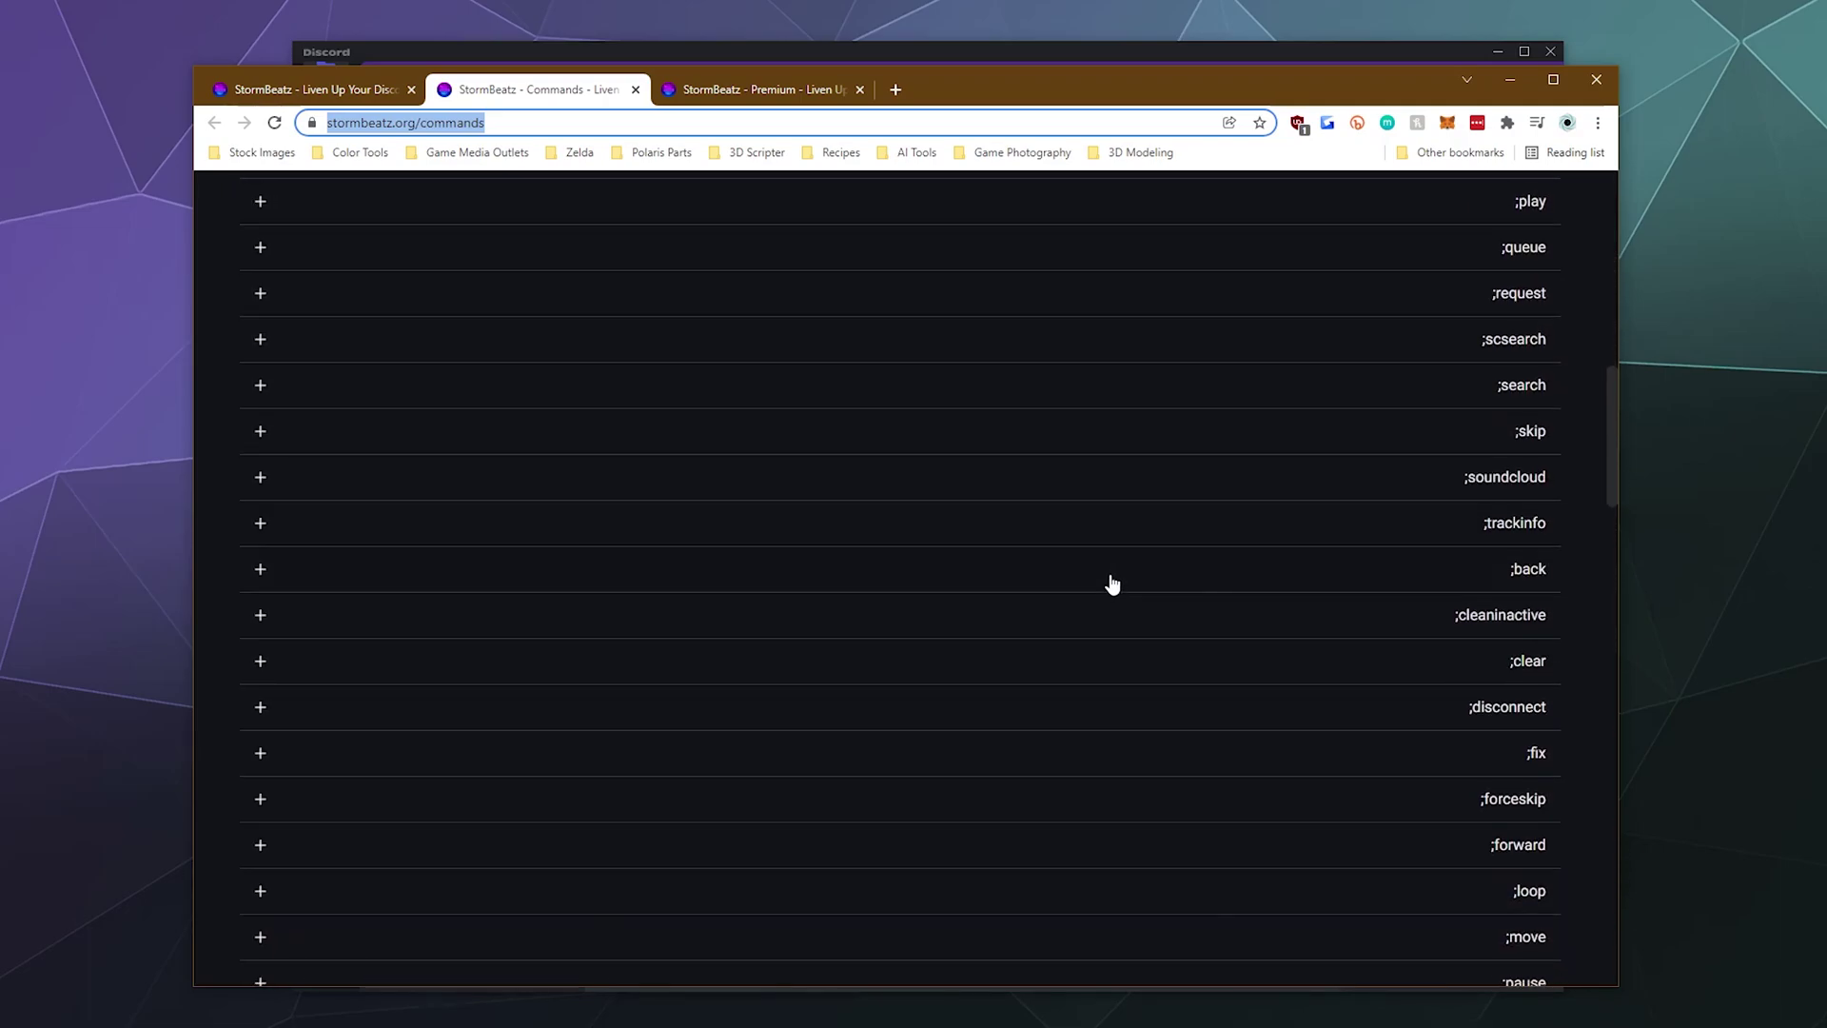
pyautogui.scroll(-4, 1114, 584)
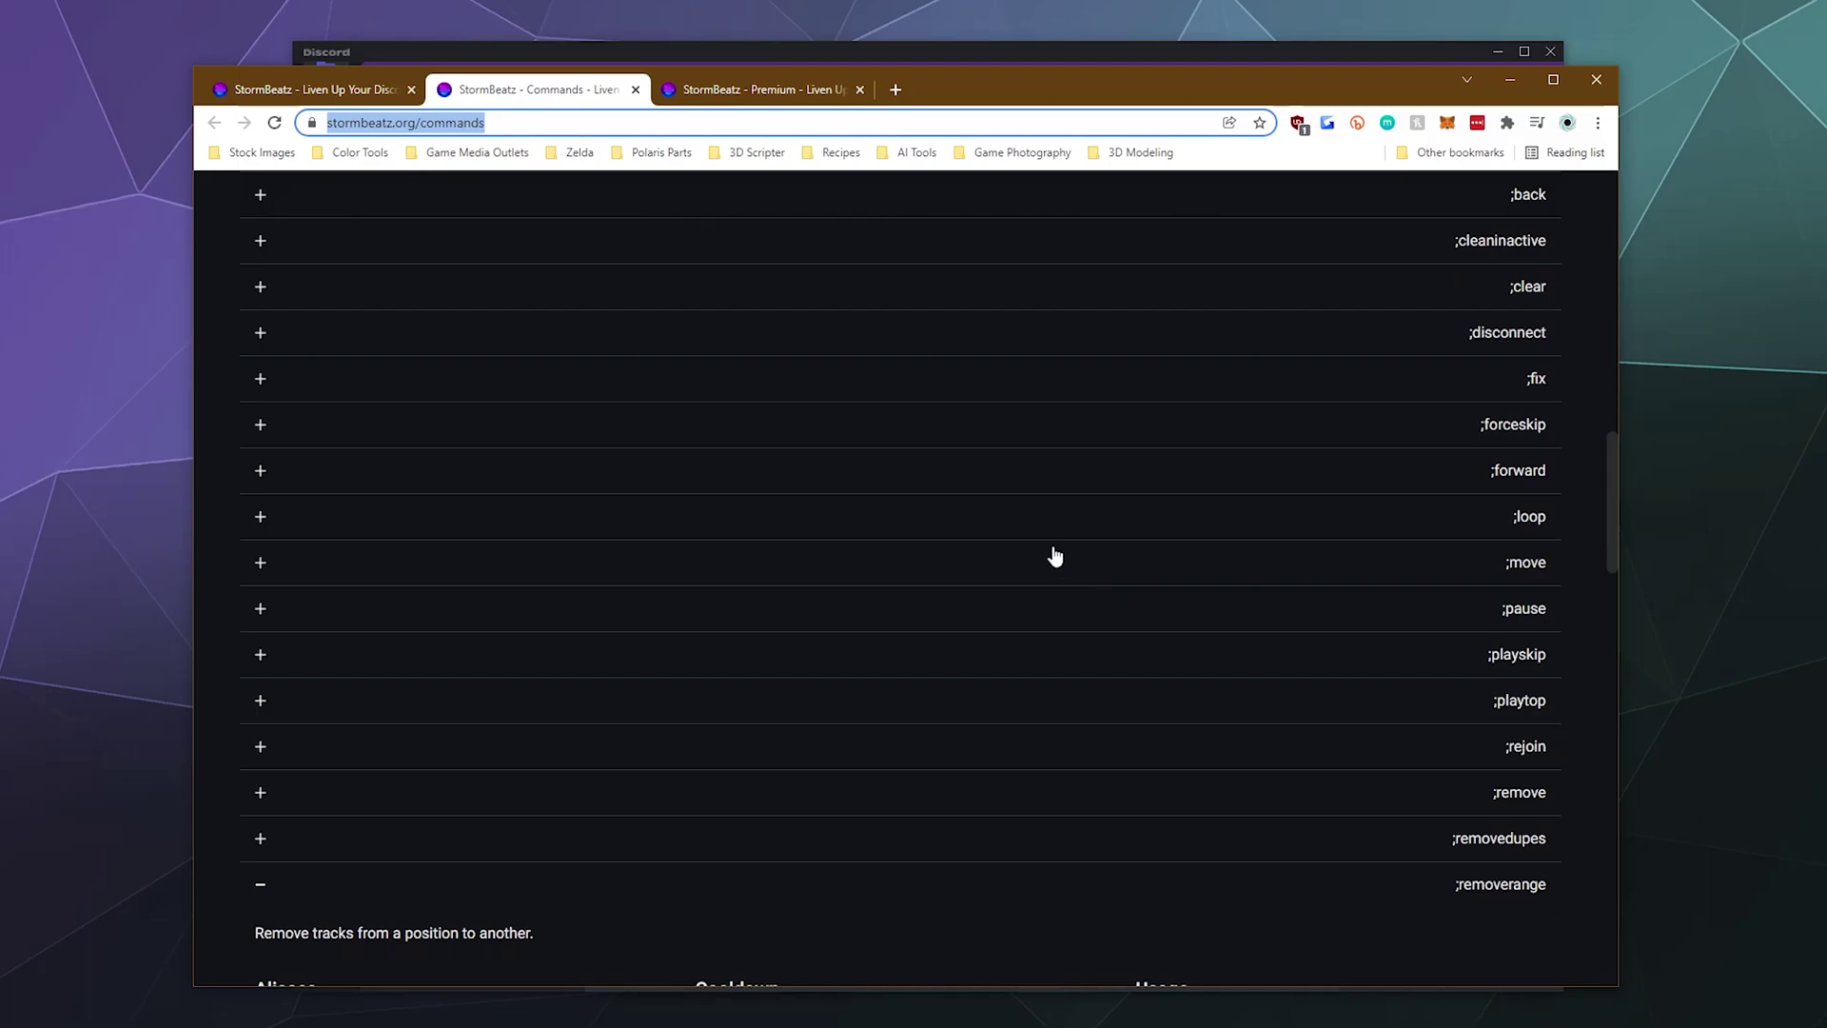
# - Switch to Discord and send the command ";search NCS" in the general channel
pyautogui.click(1151, 54)
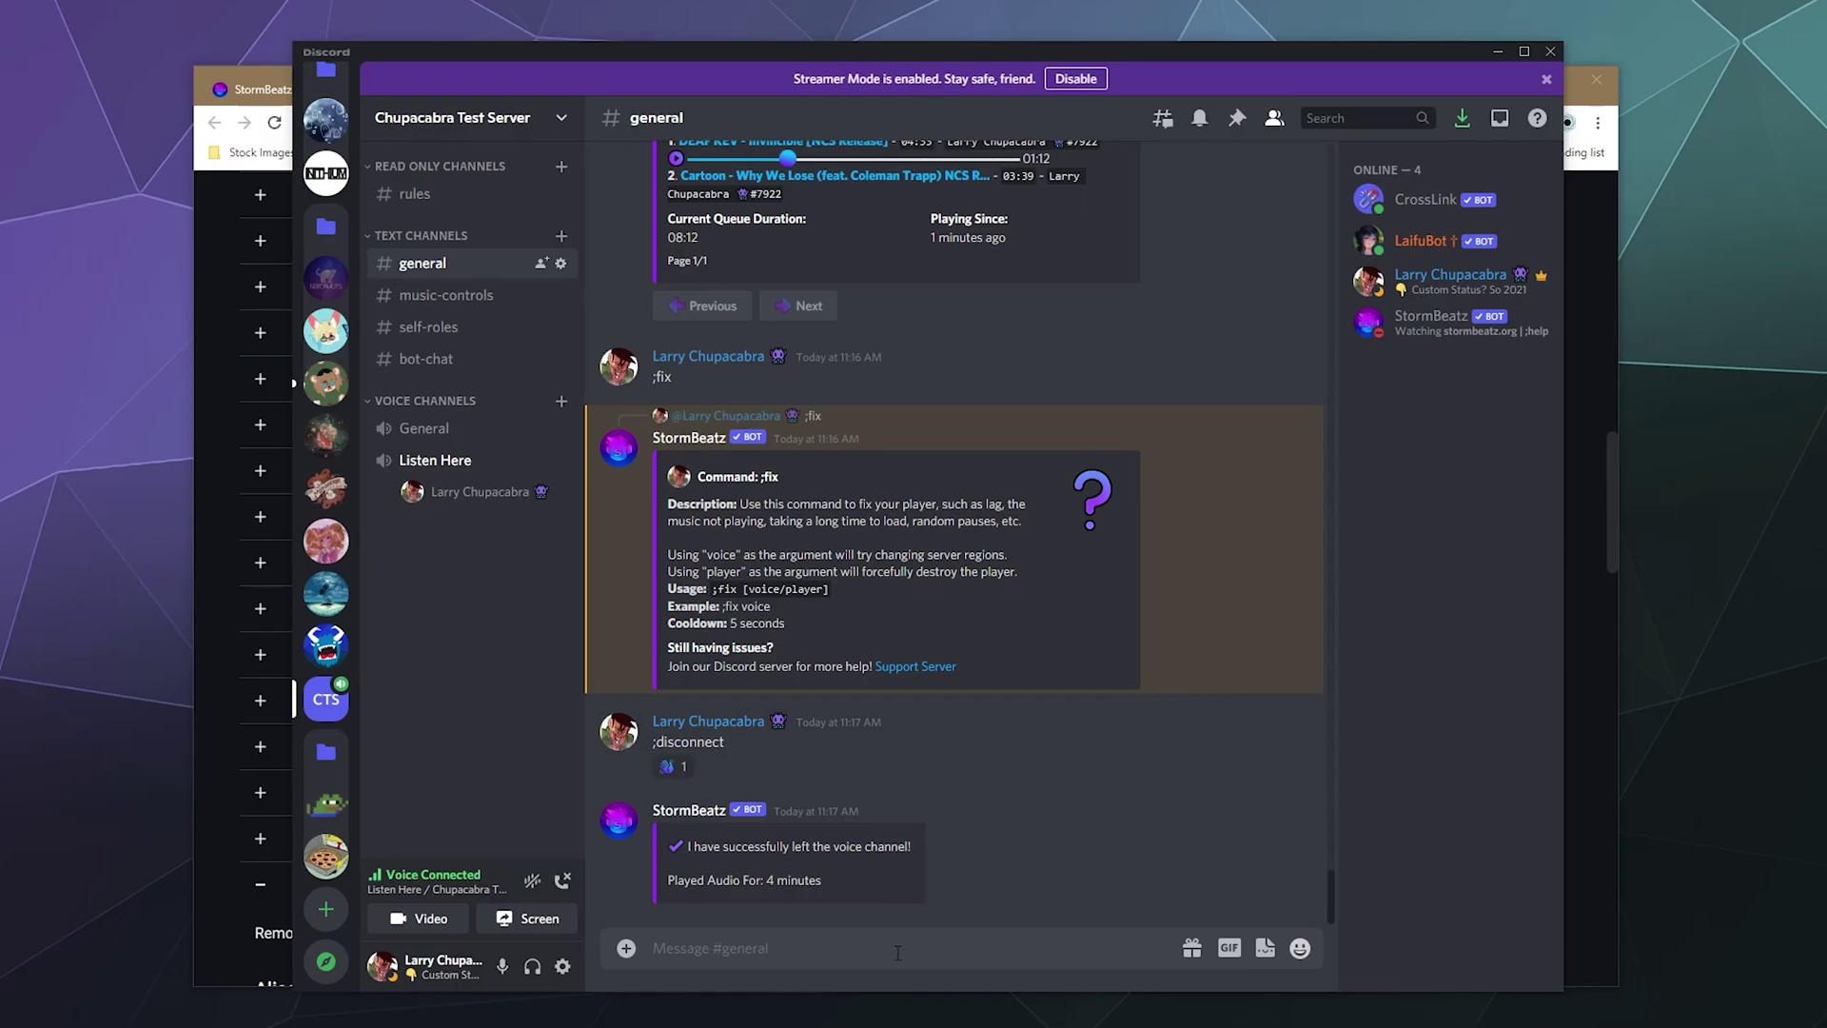
pyautogui.write(';search NCS')
pyautogui.press('Return')
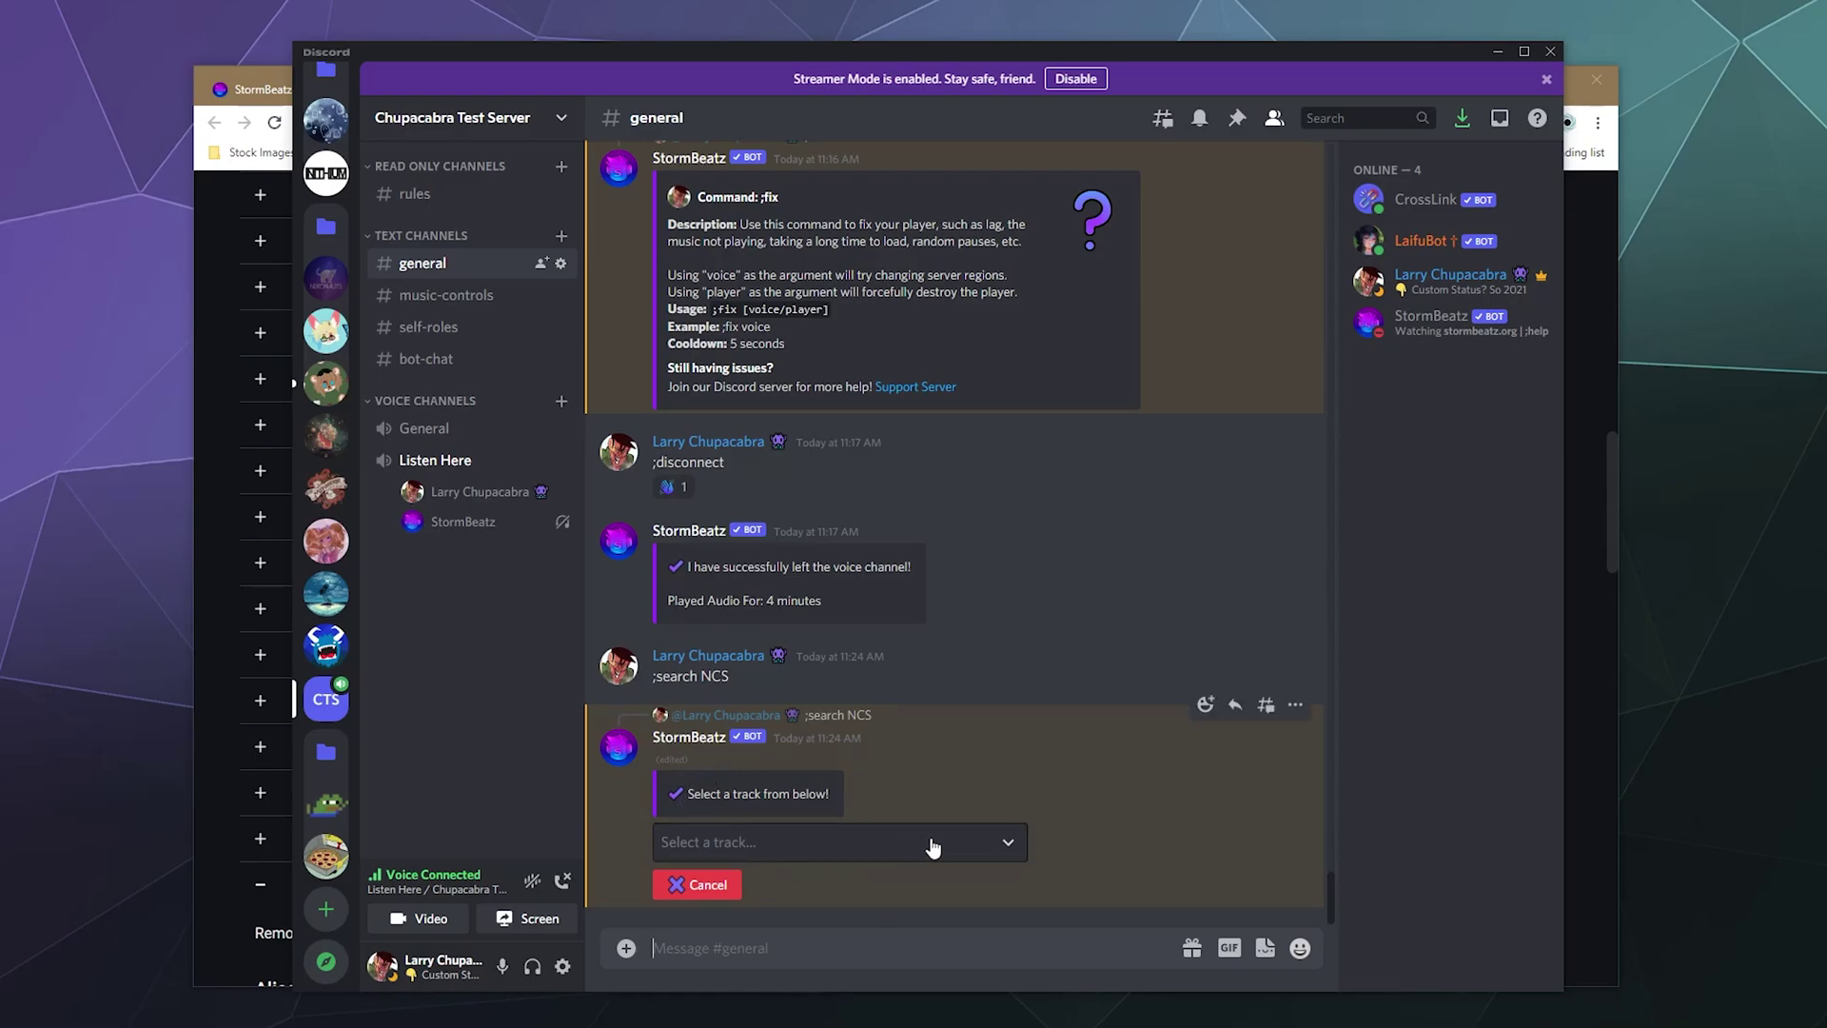
# - Browse the tracks offered by the bot and choose "Johnning - WHAT THE HELL [NCS Release]"
pyautogui.click(789, 846)
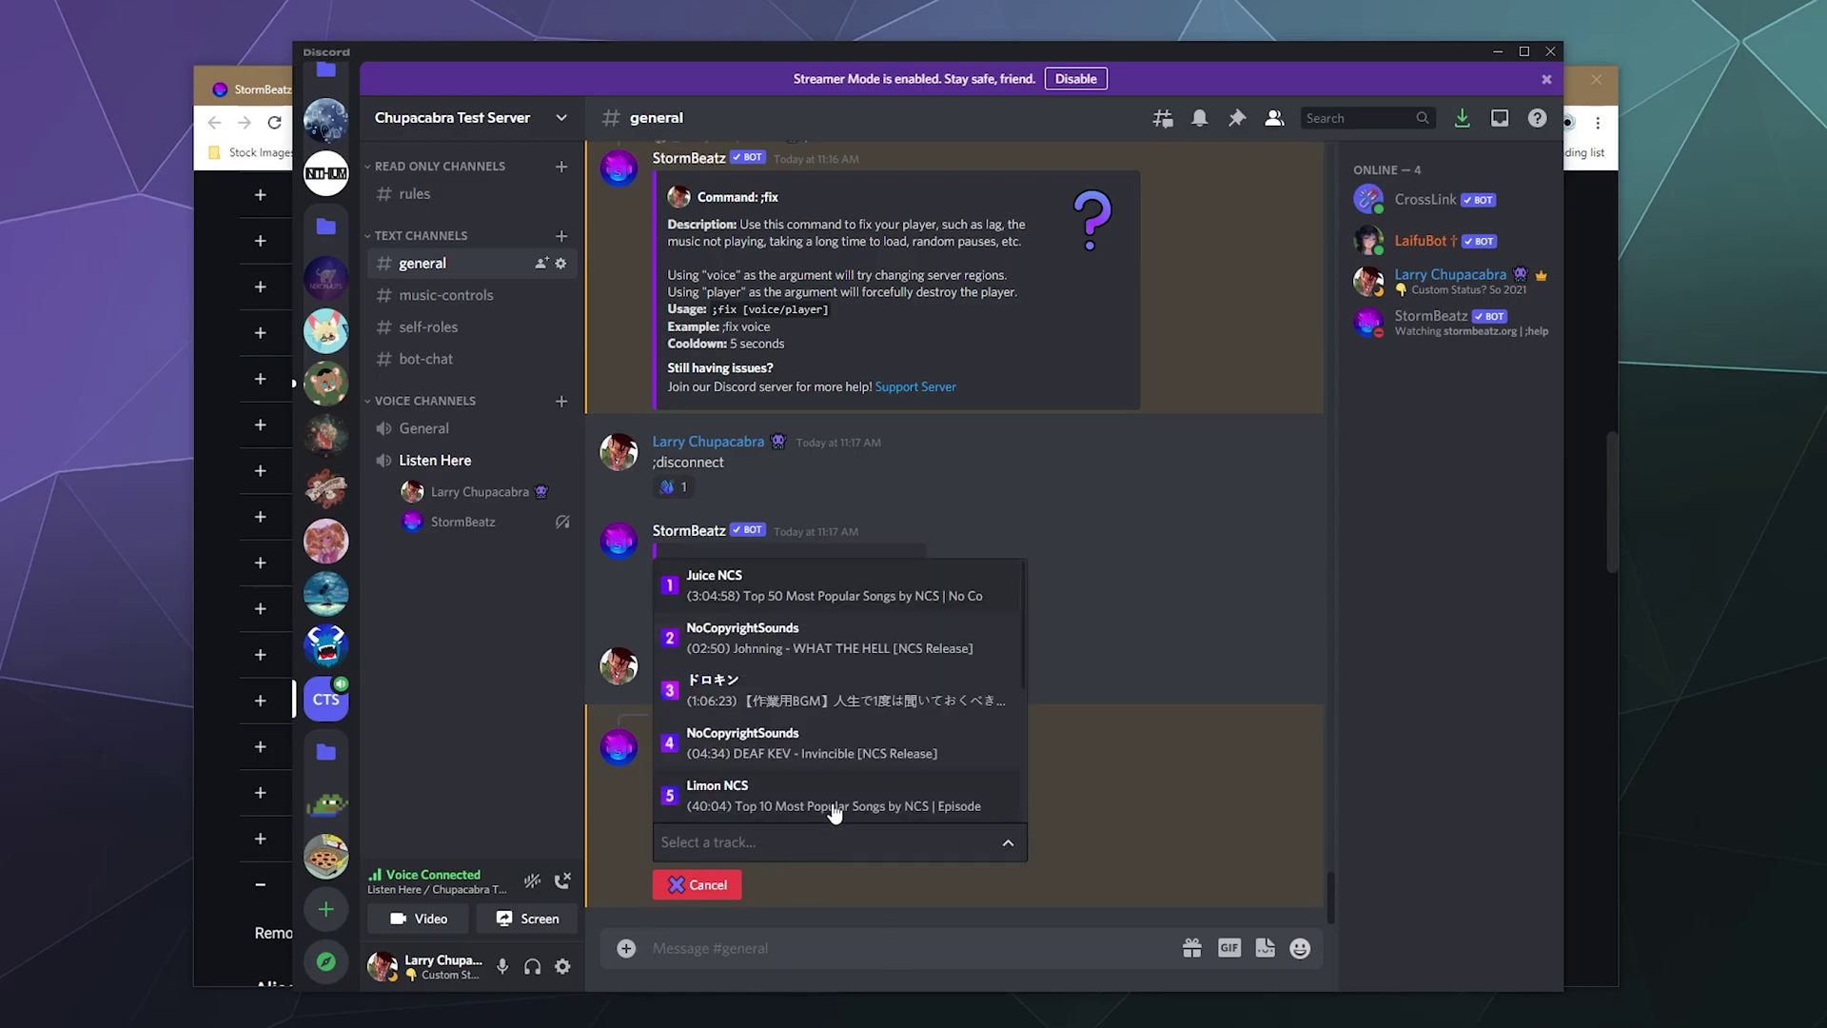
pyautogui.scroll(-3, 933, 740)
pyautogui.scroll(3, 930, 742)
pyautogui.scroll(-3, 842, 636)
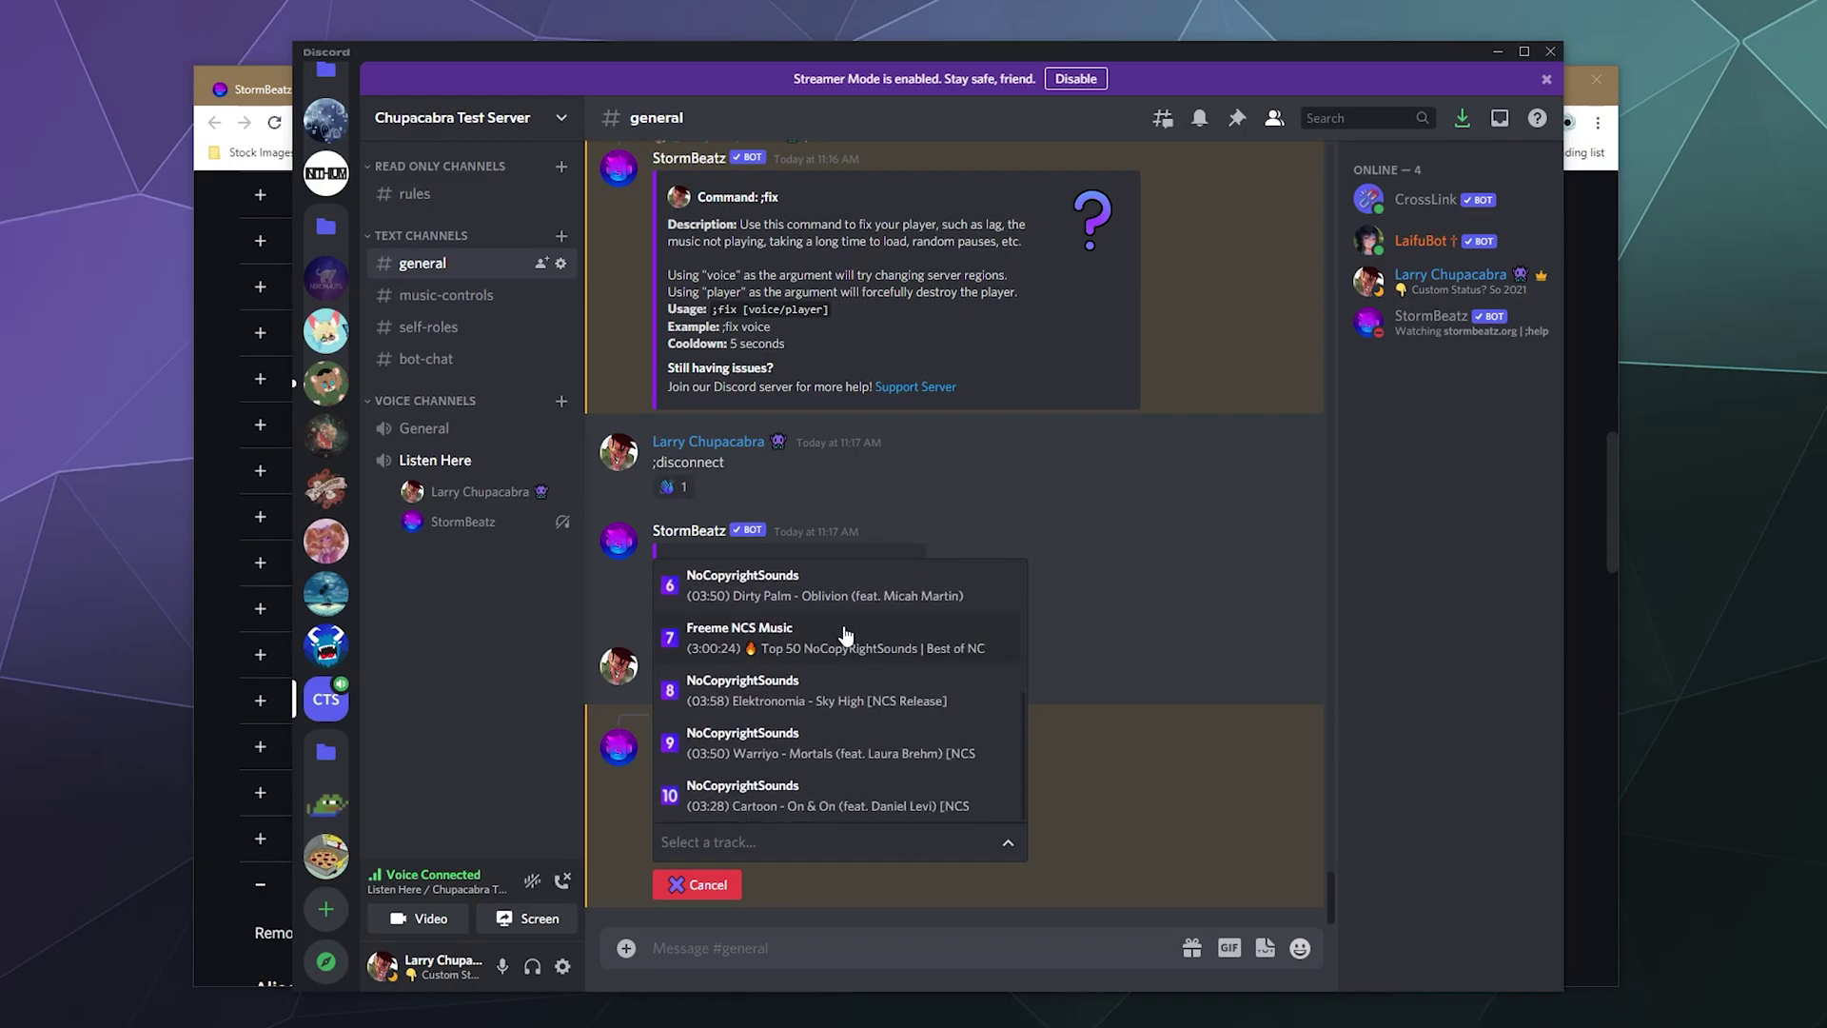
pyautogui.scroll(5, 766, 804)
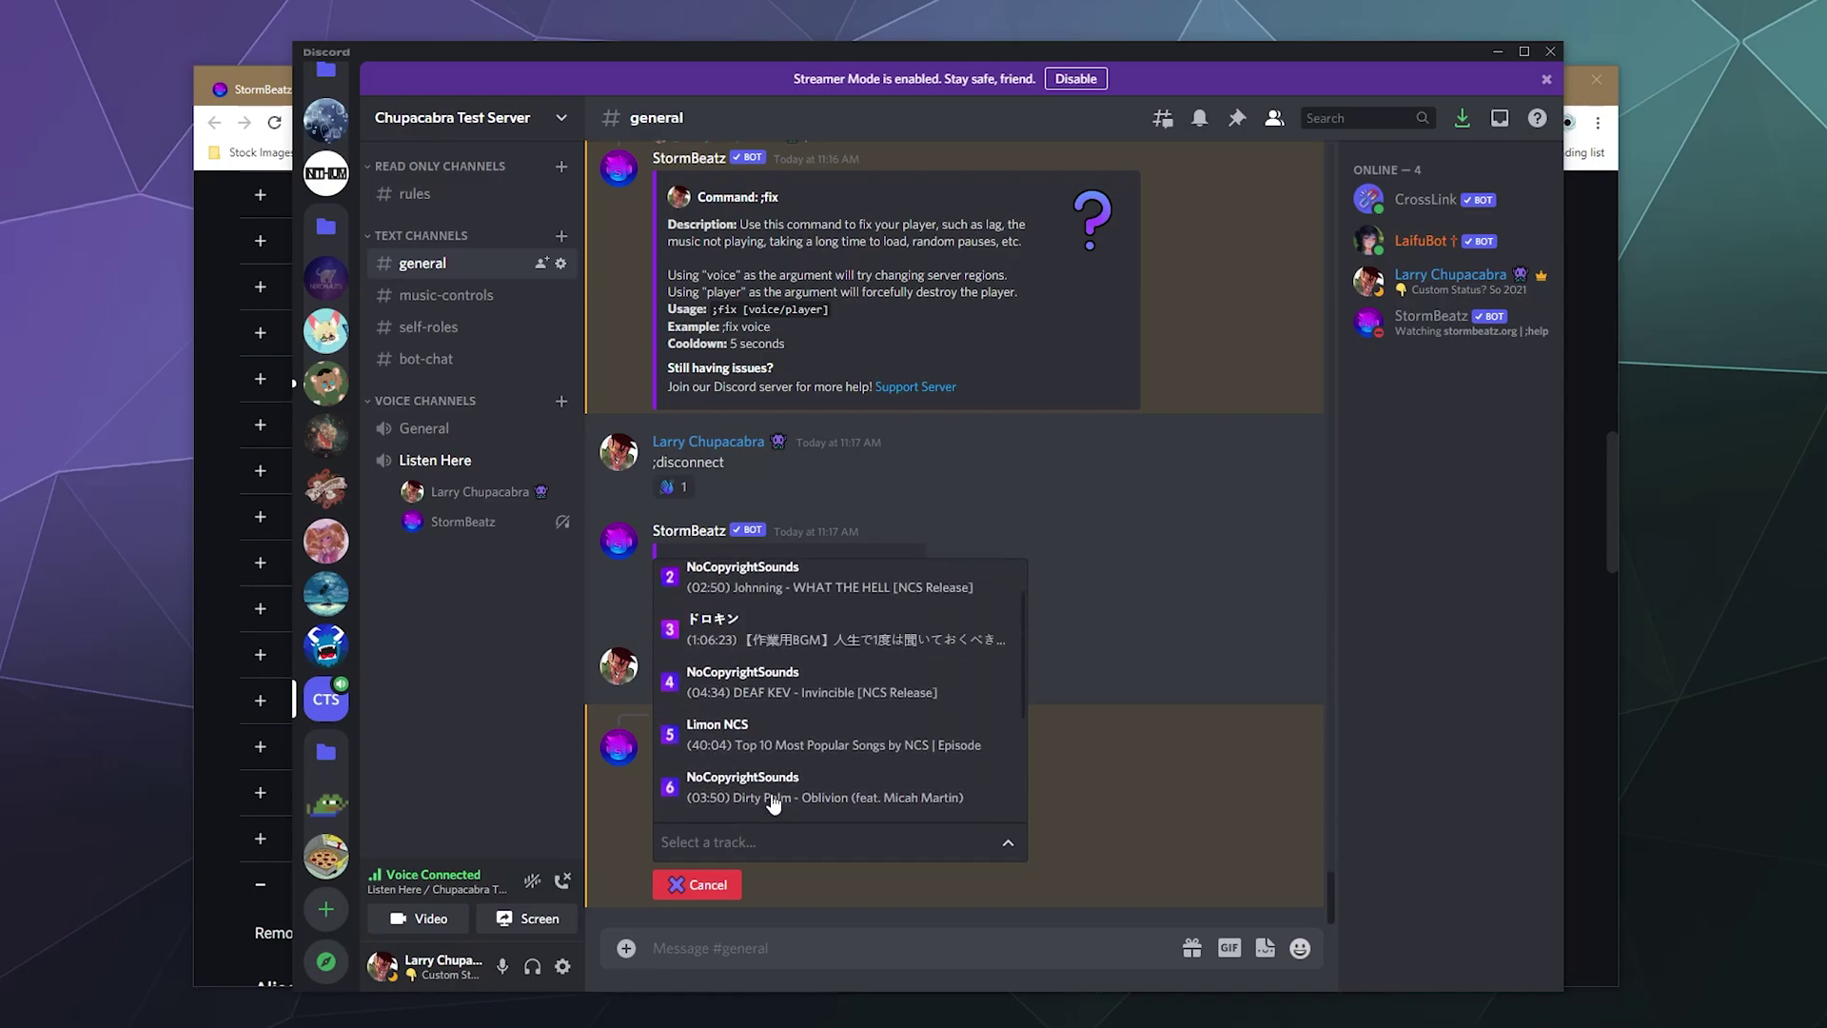
pyautogui.click(1157, 798)
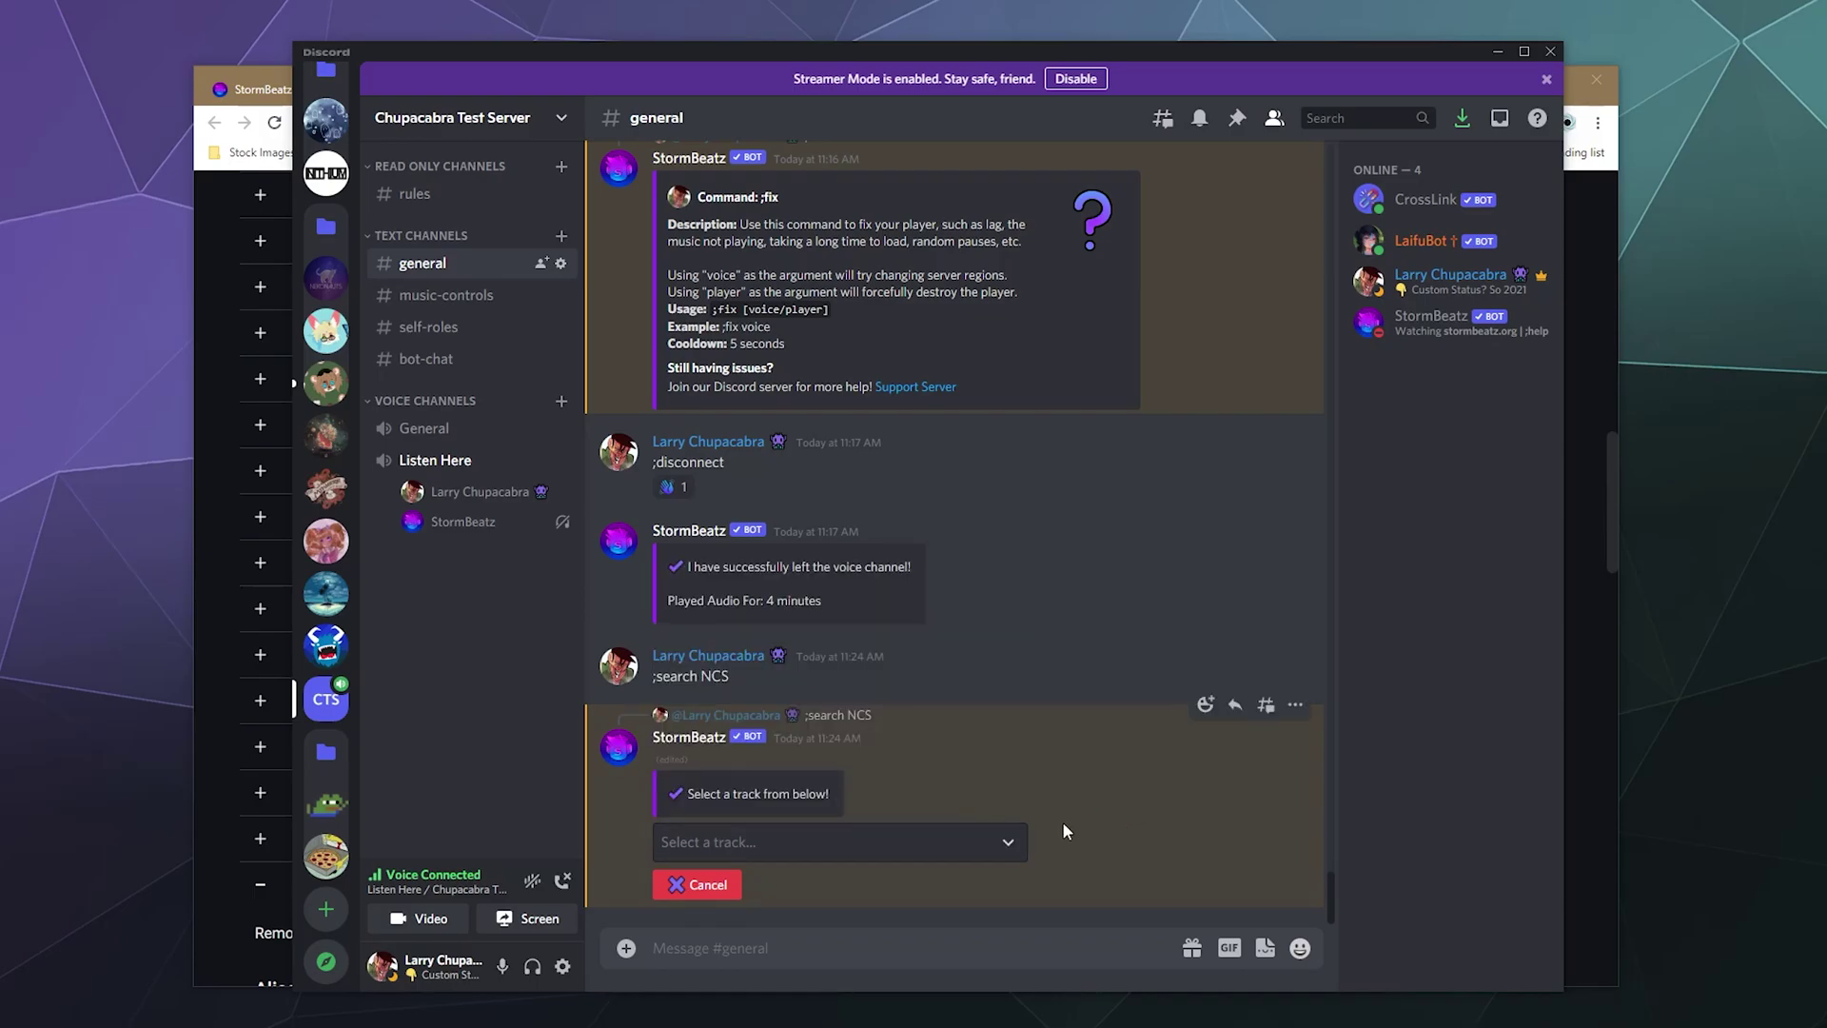
pyautogui.click(994, 849)
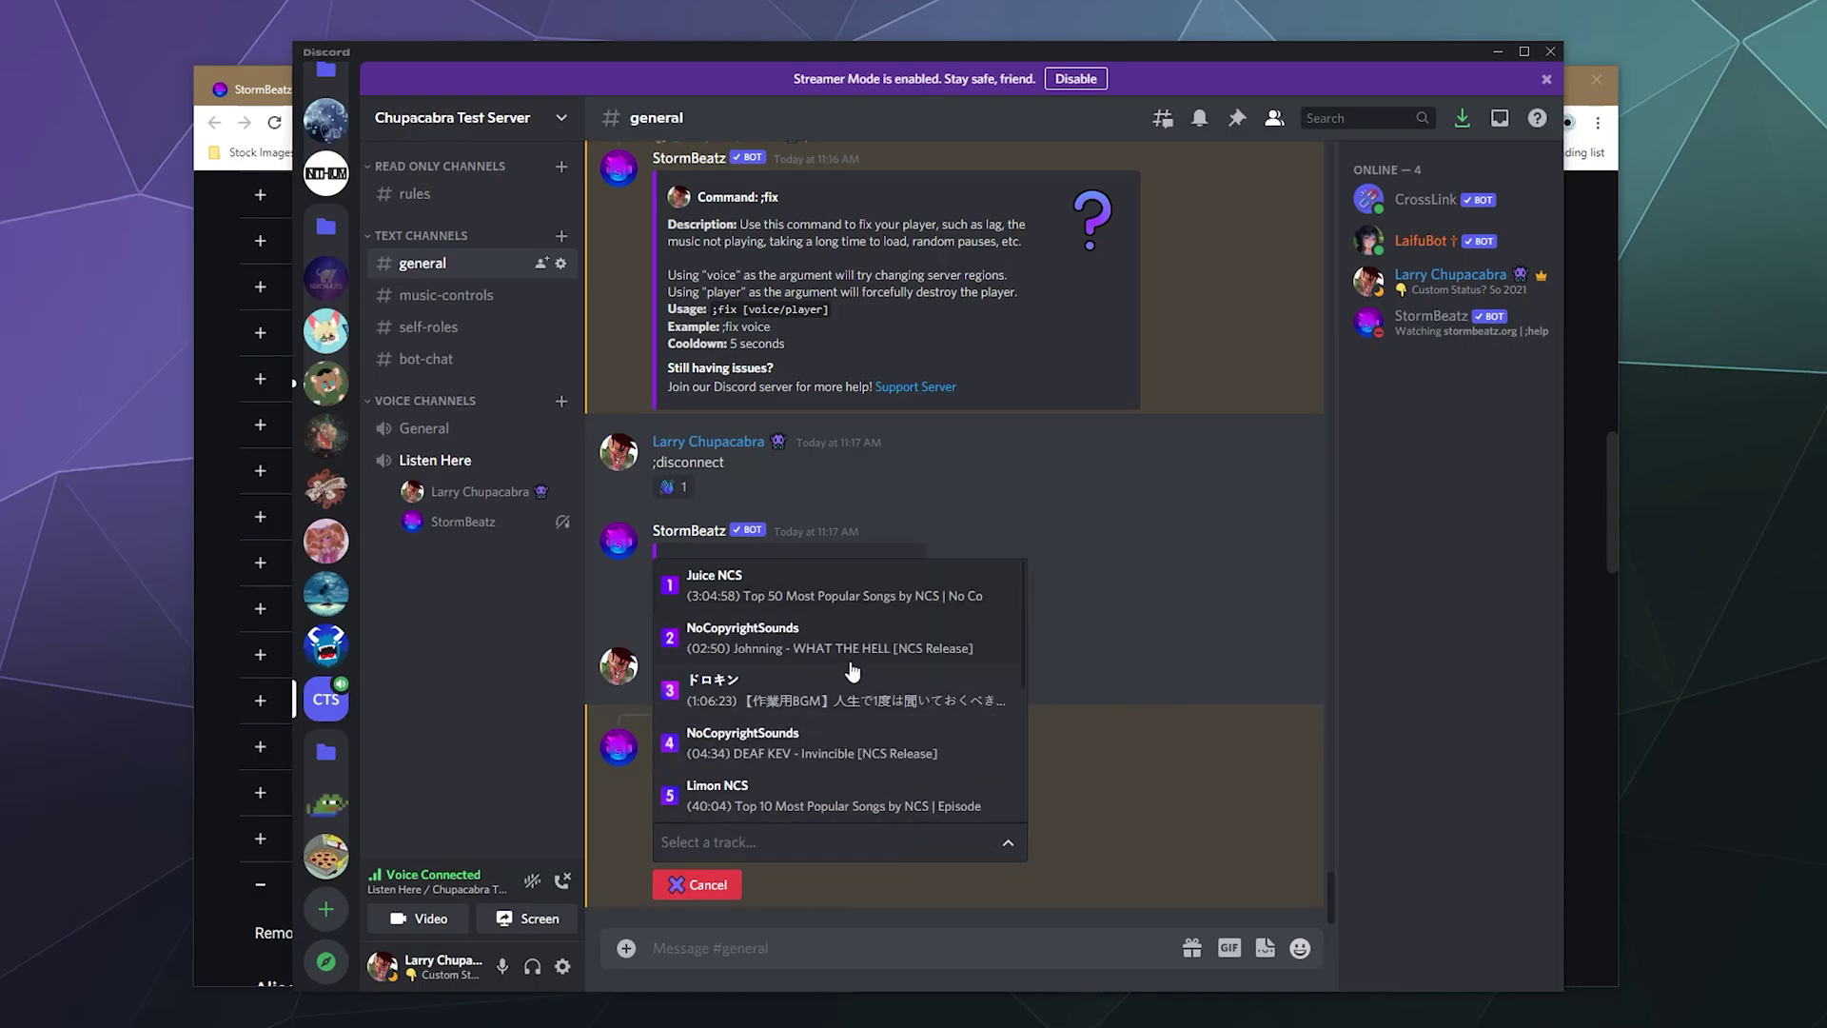
pyautogui.scroll(-1, 820, 747)
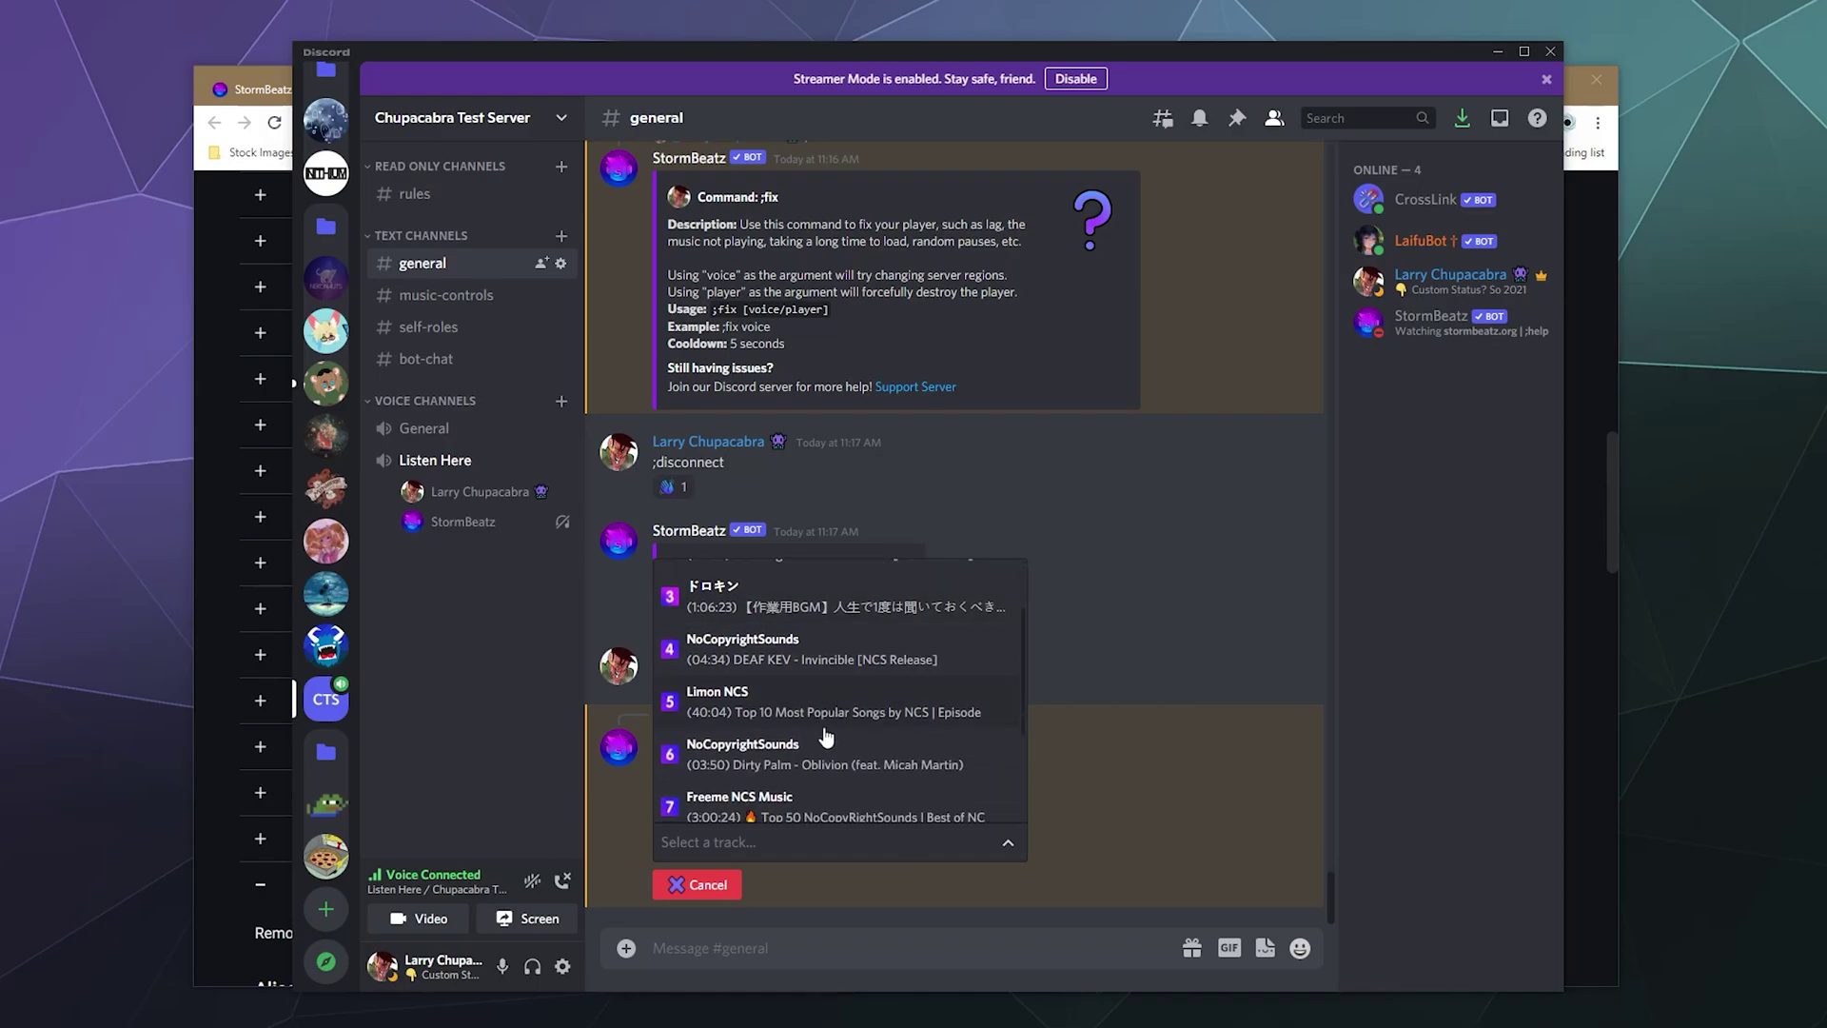
pyautogui.scroll(1, 832, 783)
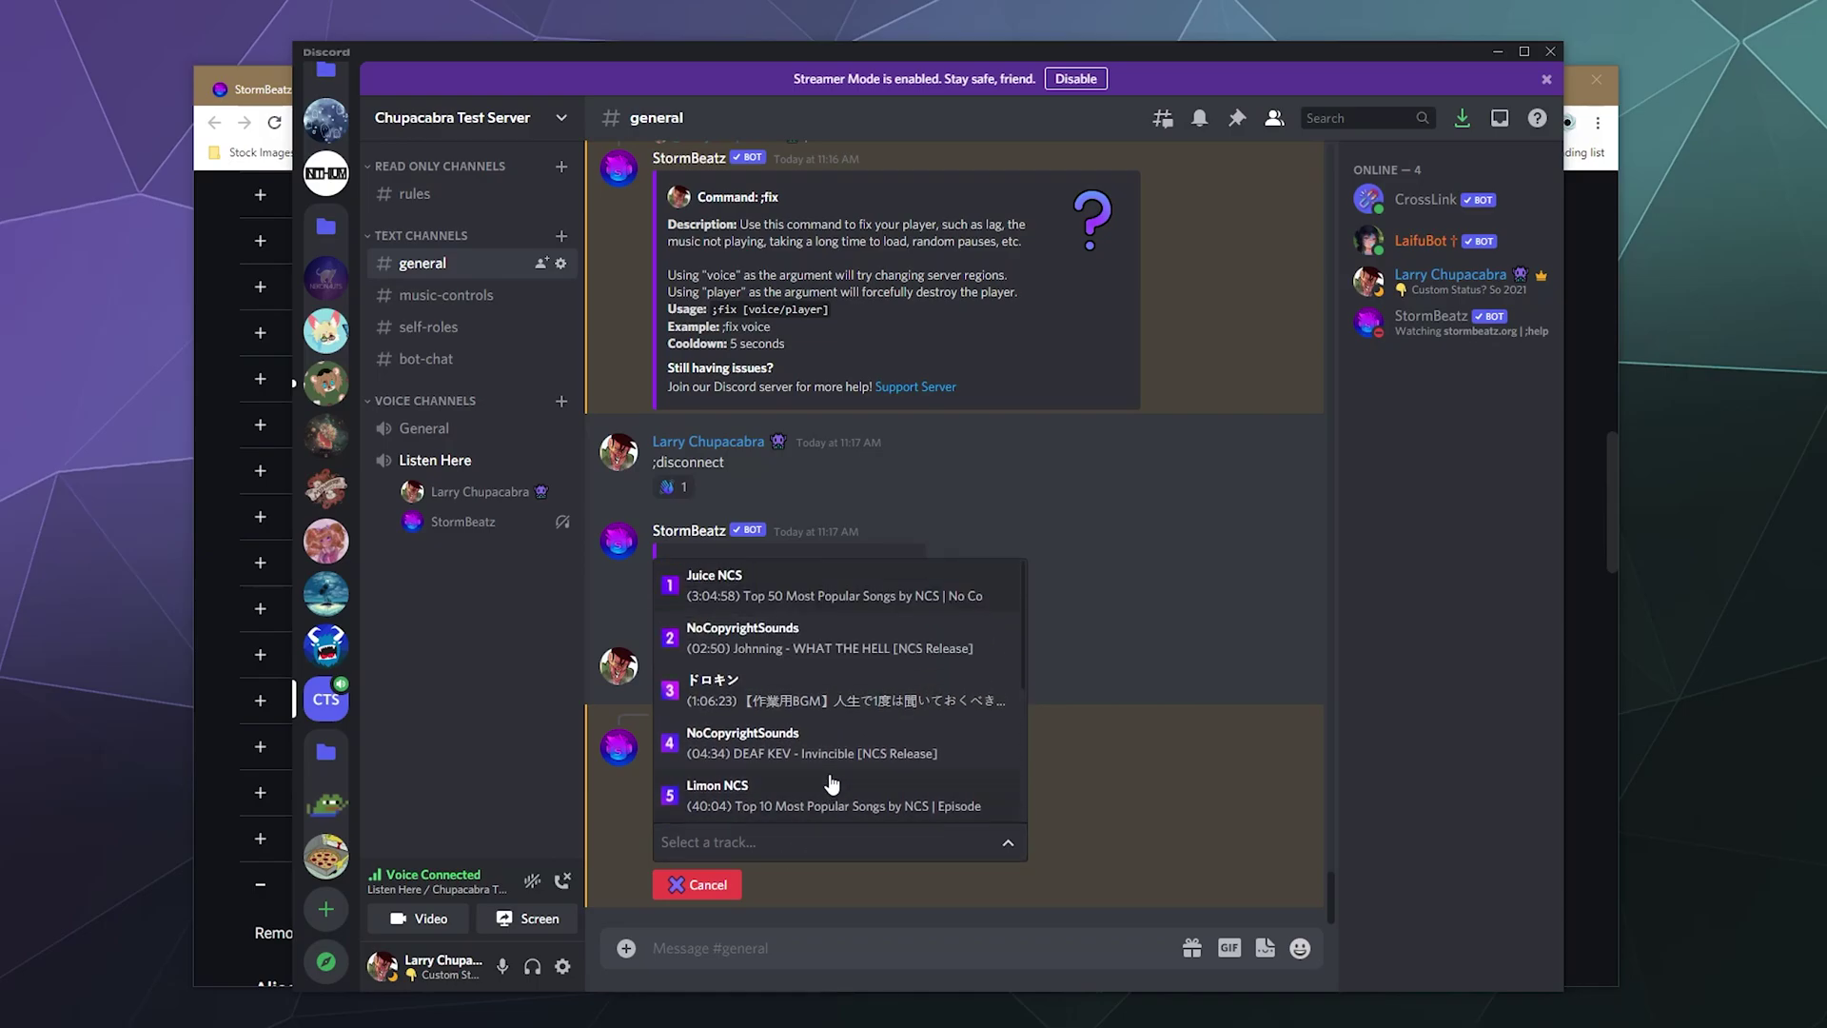
pyautogui.click(723, 647)
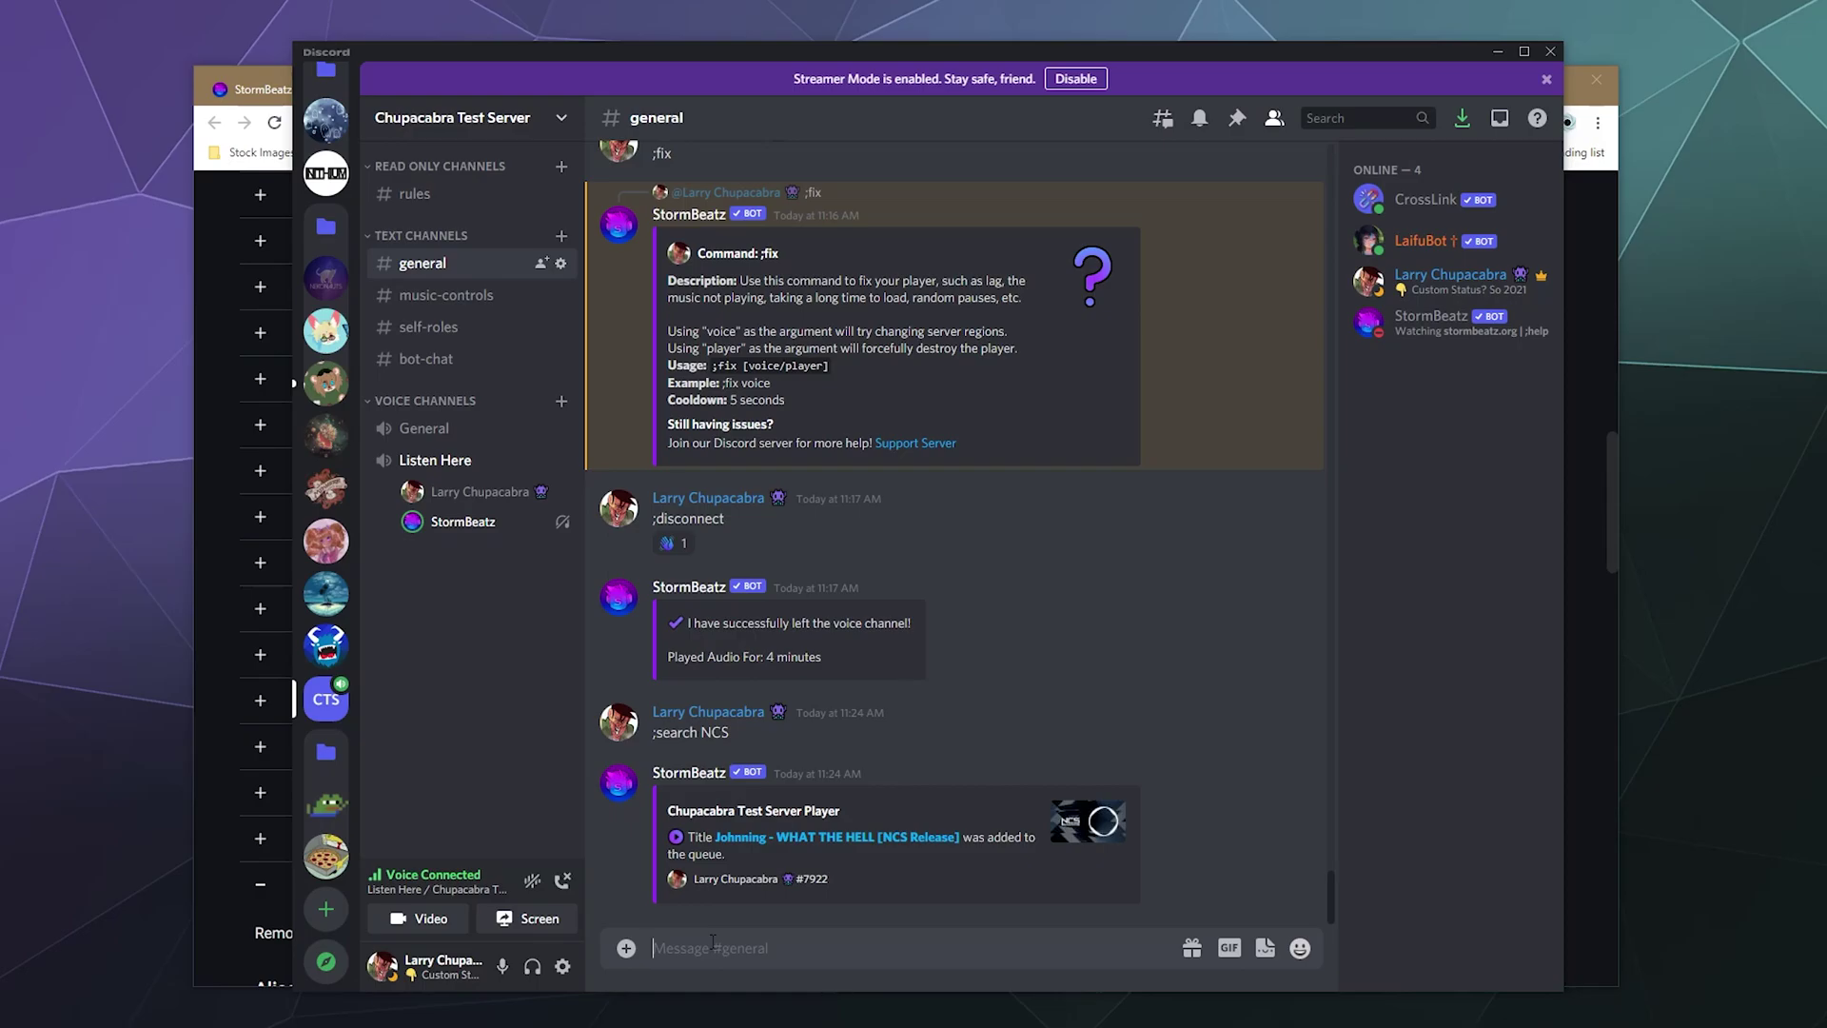
# - Send ";scsearch NCS" in the general channel and choose "Cartoon - Why We Lose (feat. Coleman Trapp)" from the offered tracks
pyautogui.write(';')
pyautogui.click(219, 877)
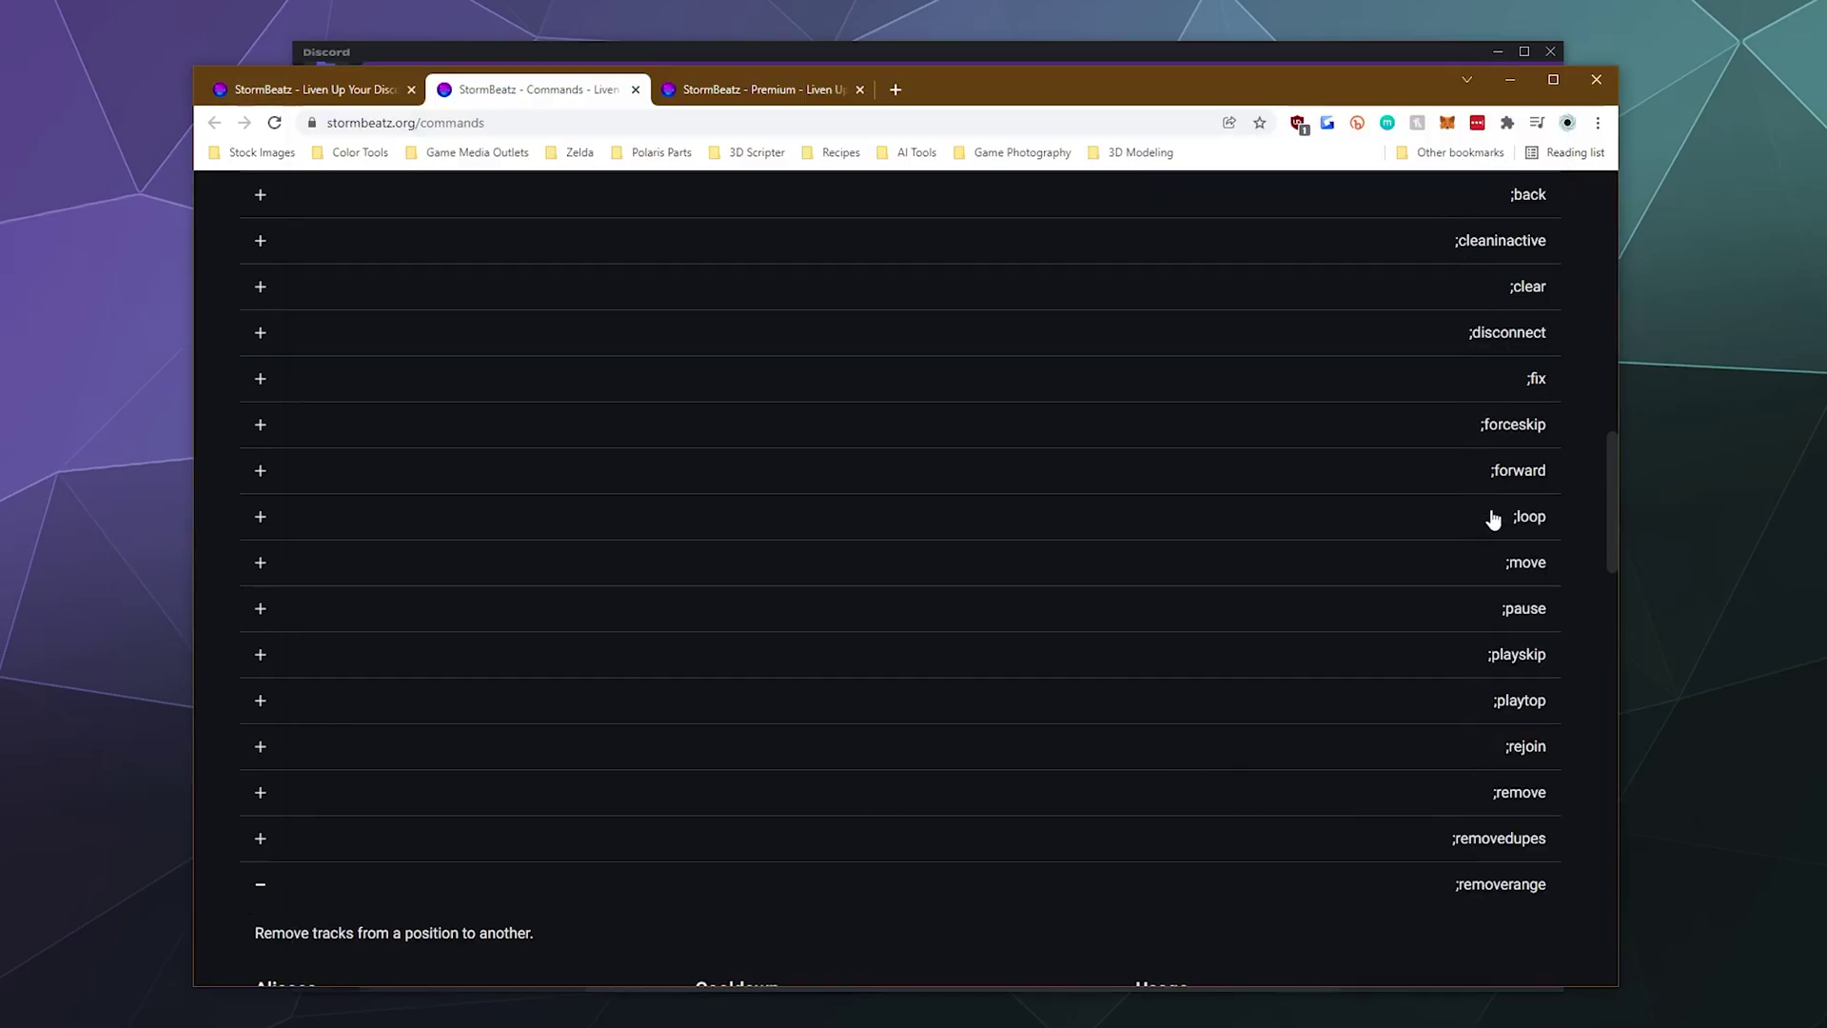
pyautogui.click(957, 53)
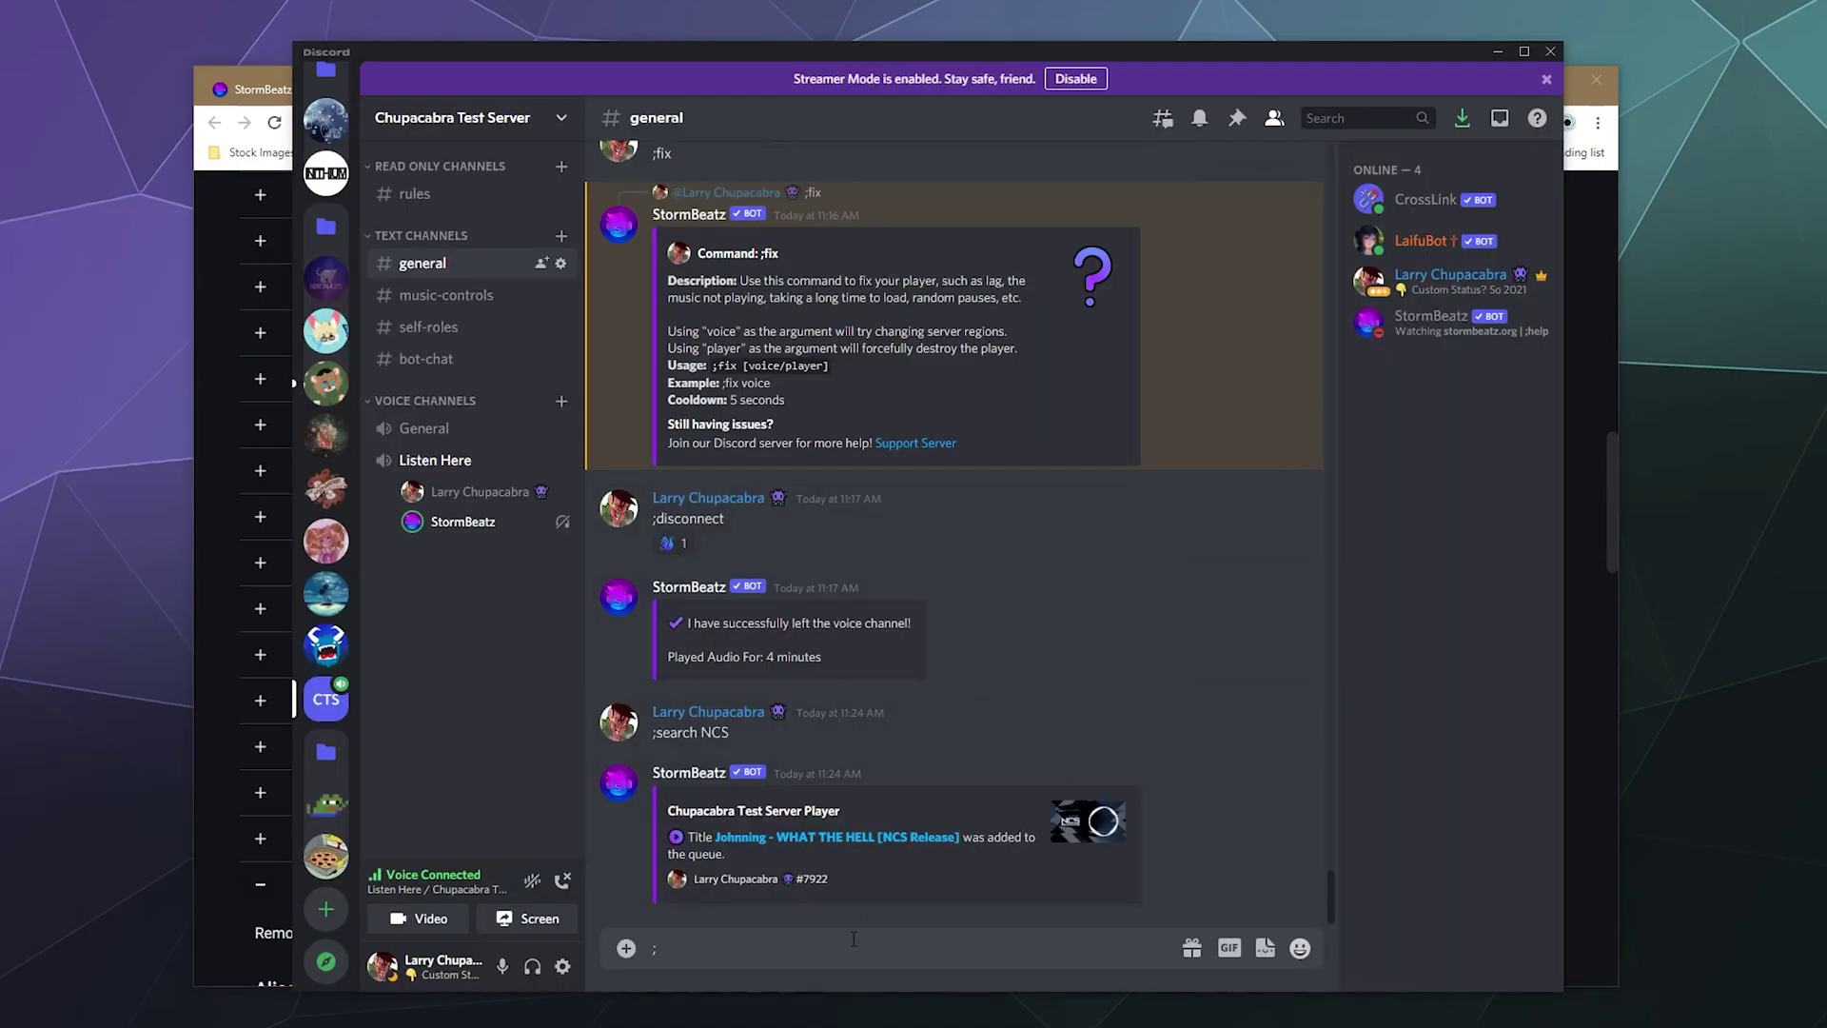
pyautogui.write(';scsearch NCS')
pyautogui.press('Return')
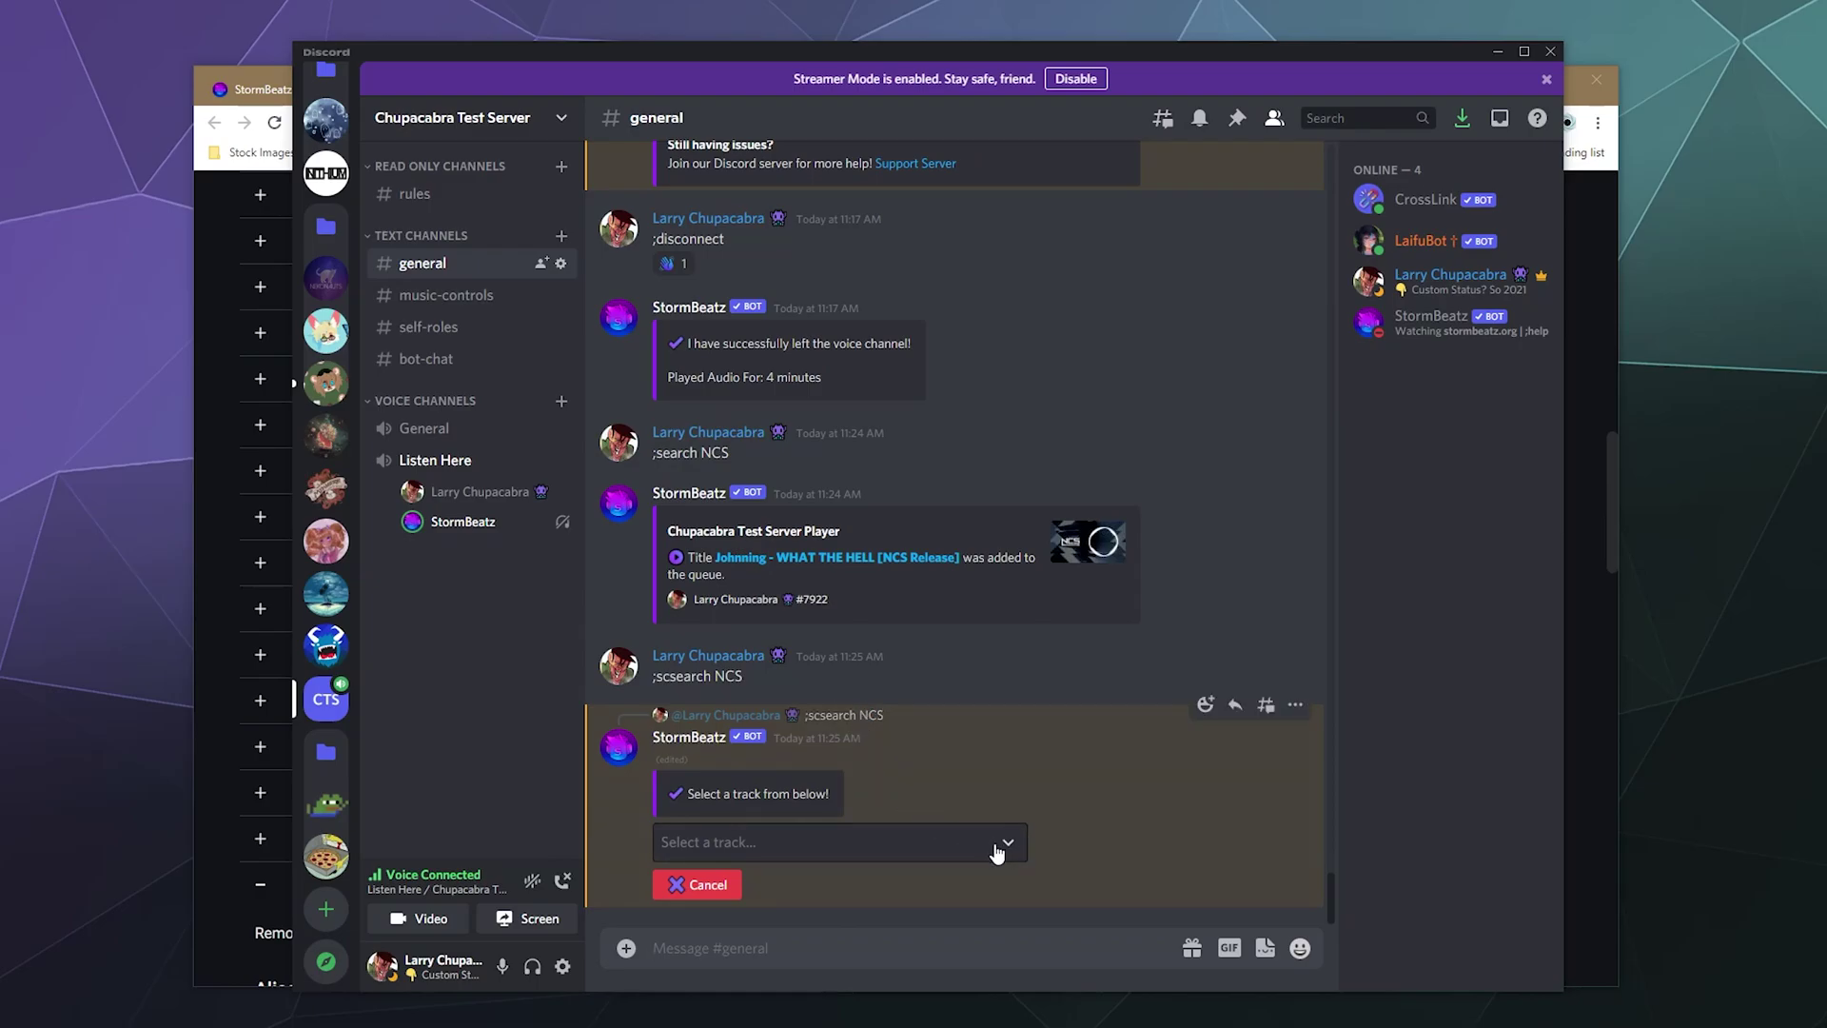
pyautogui.click(996, 853)
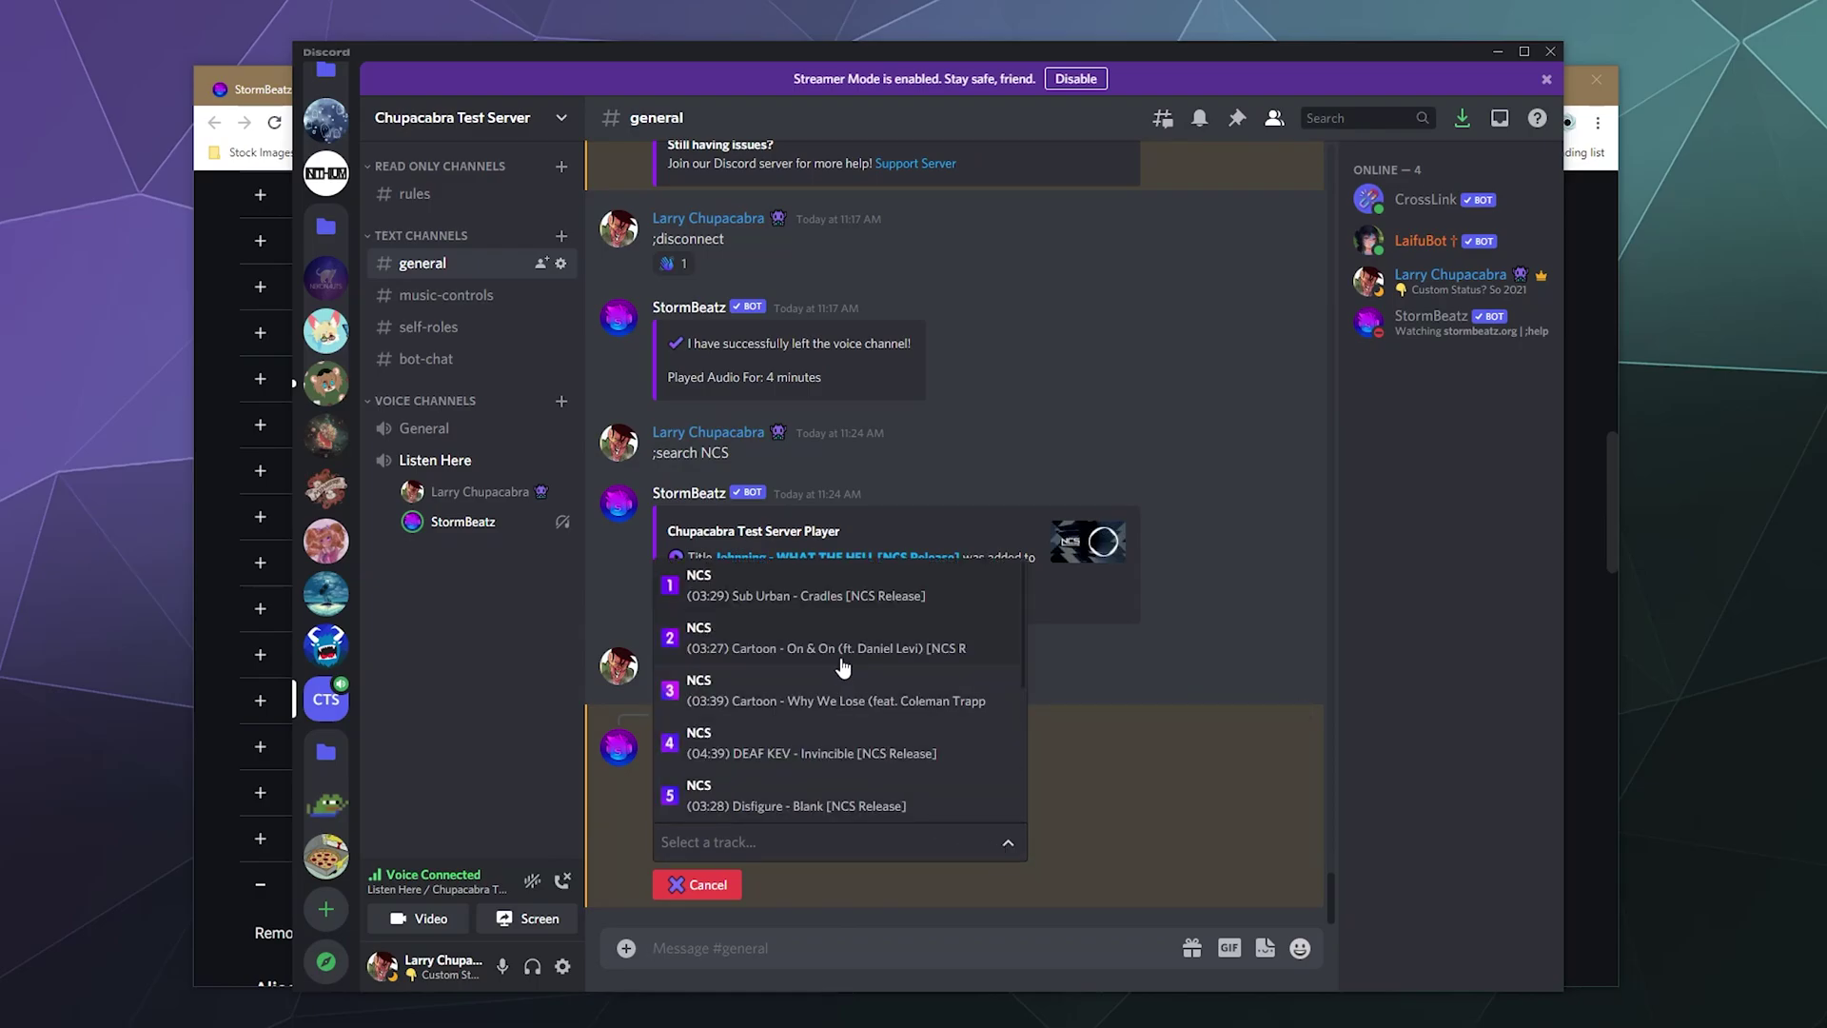
pyautogui.click(837, 713)
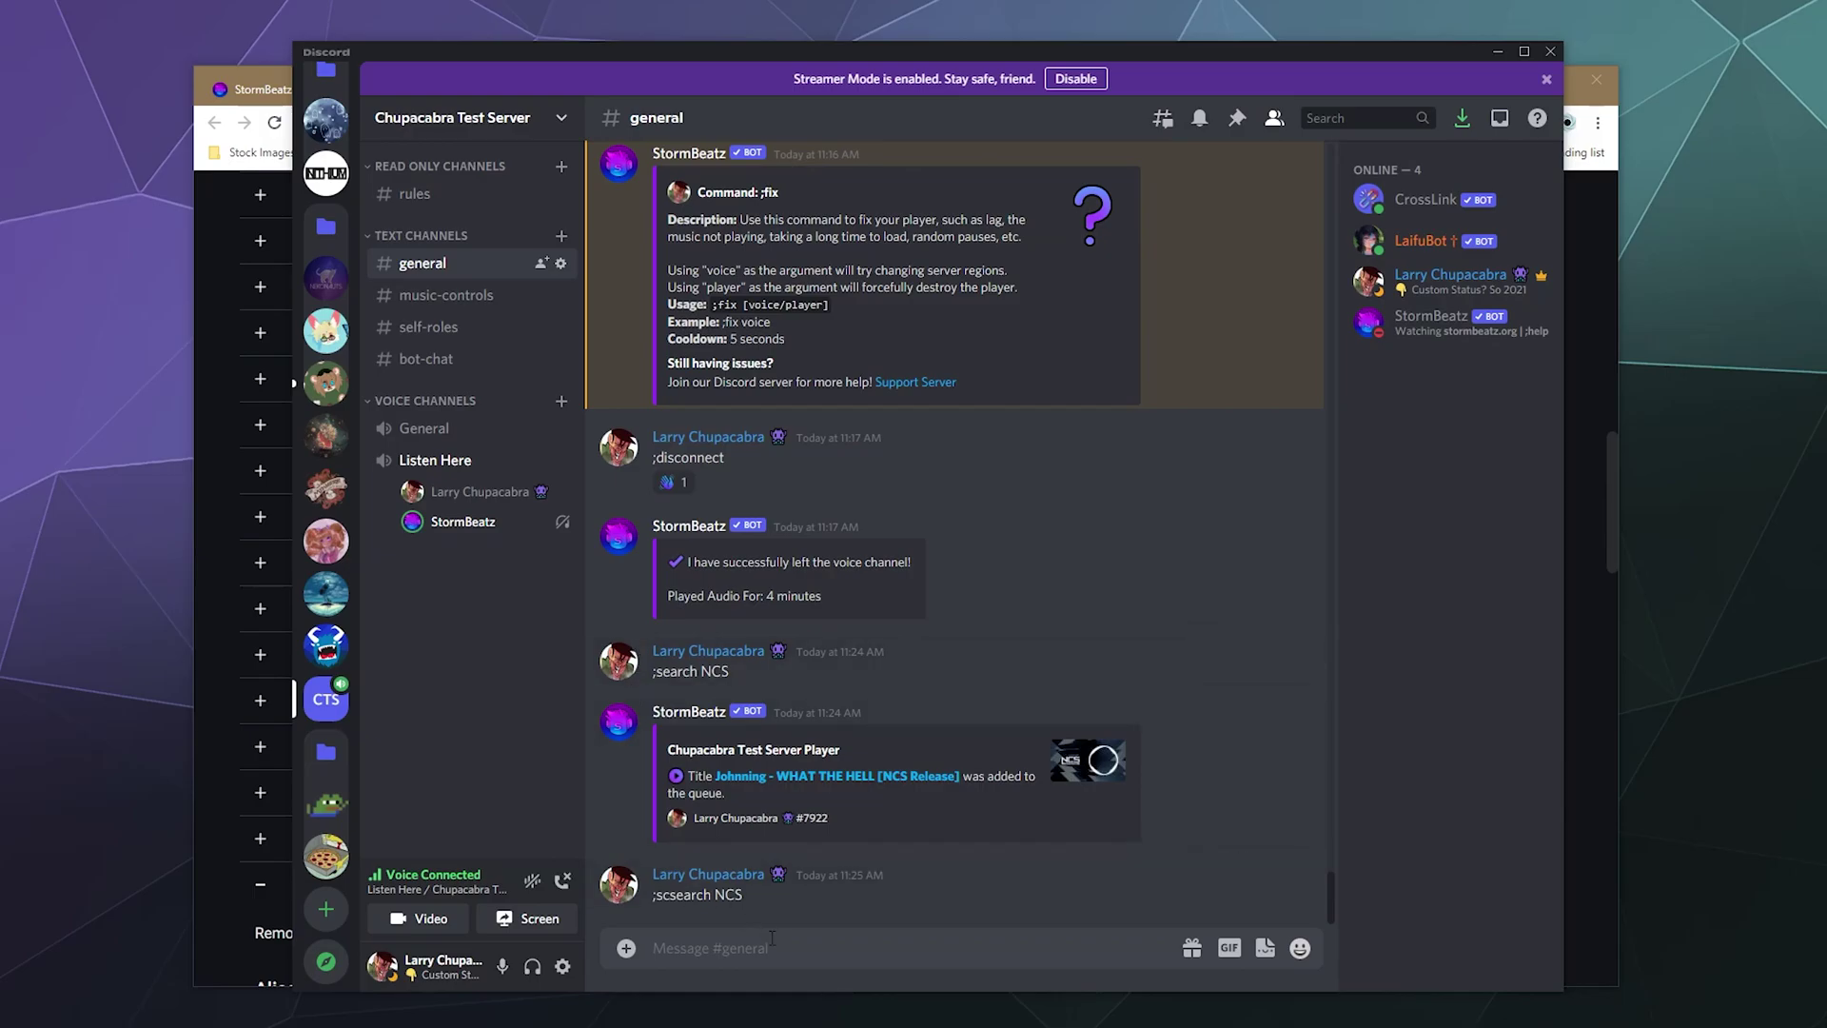
# - Request the server's song queue with ";queue" and disable Streamer Mode
pyautogui.write(';queue')
pyautogui.press('Return')
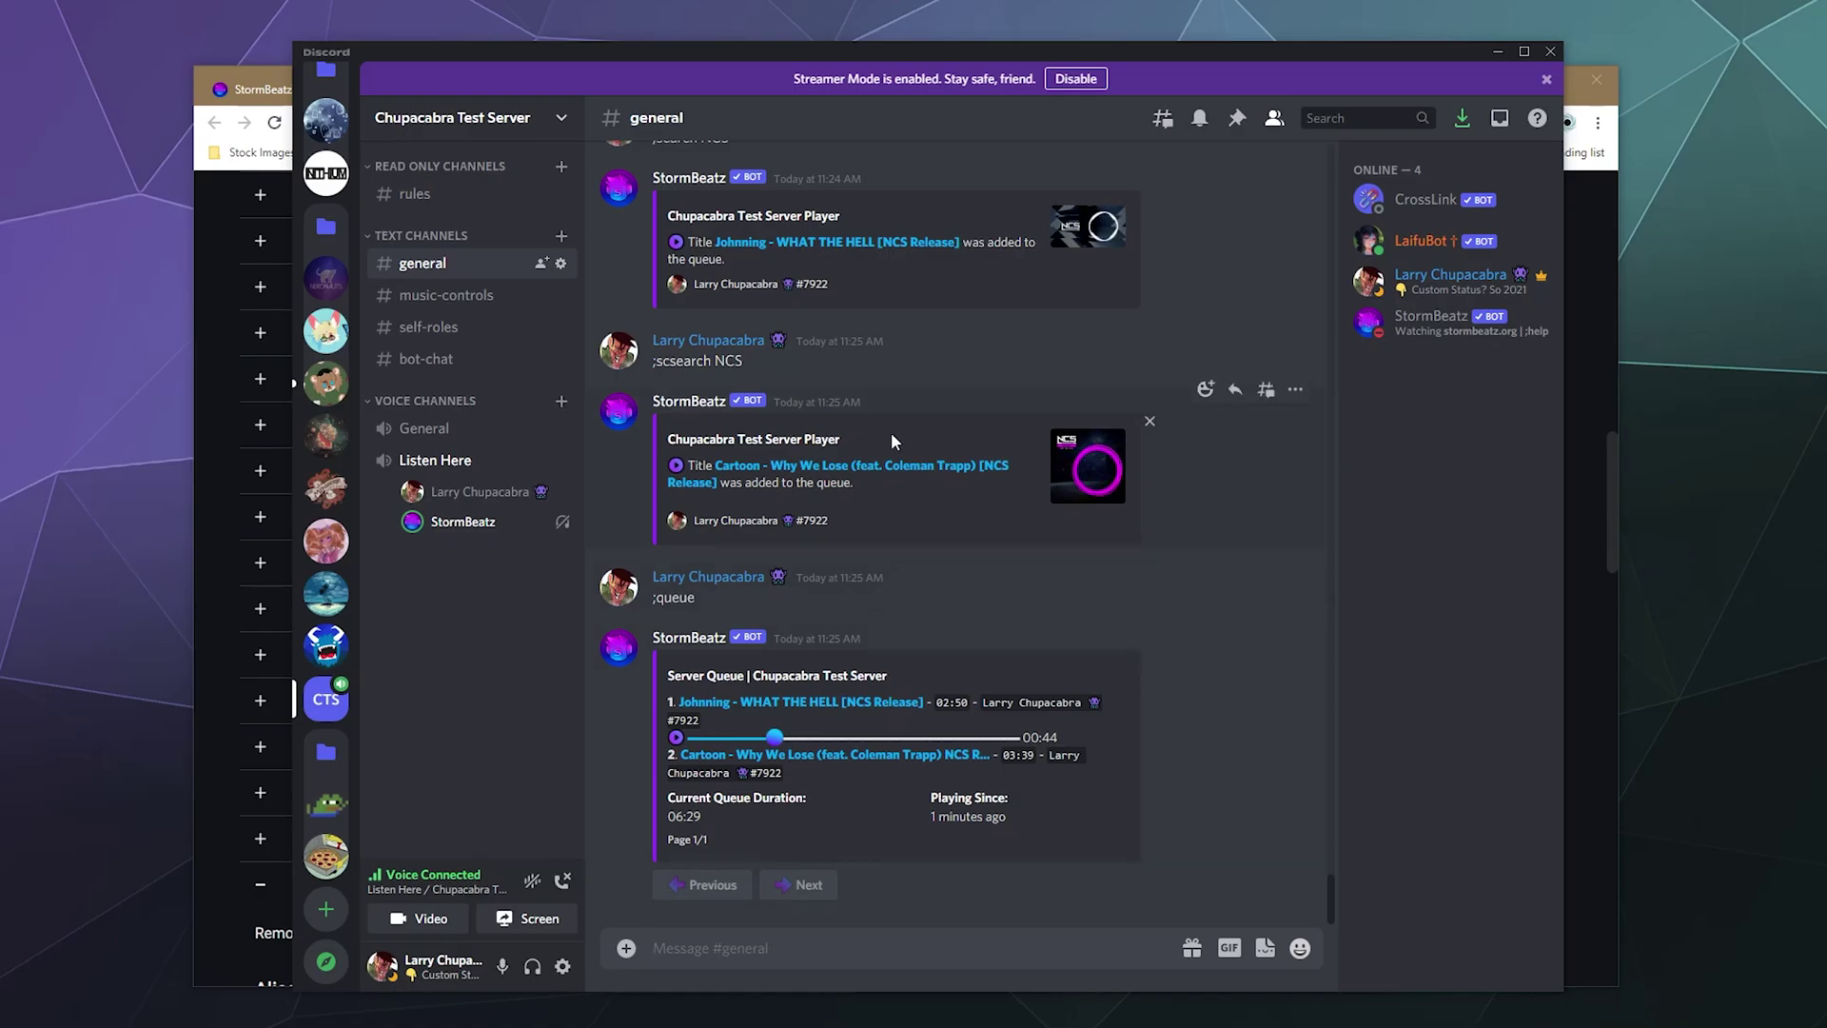
pyautogui.click(1076, 79)
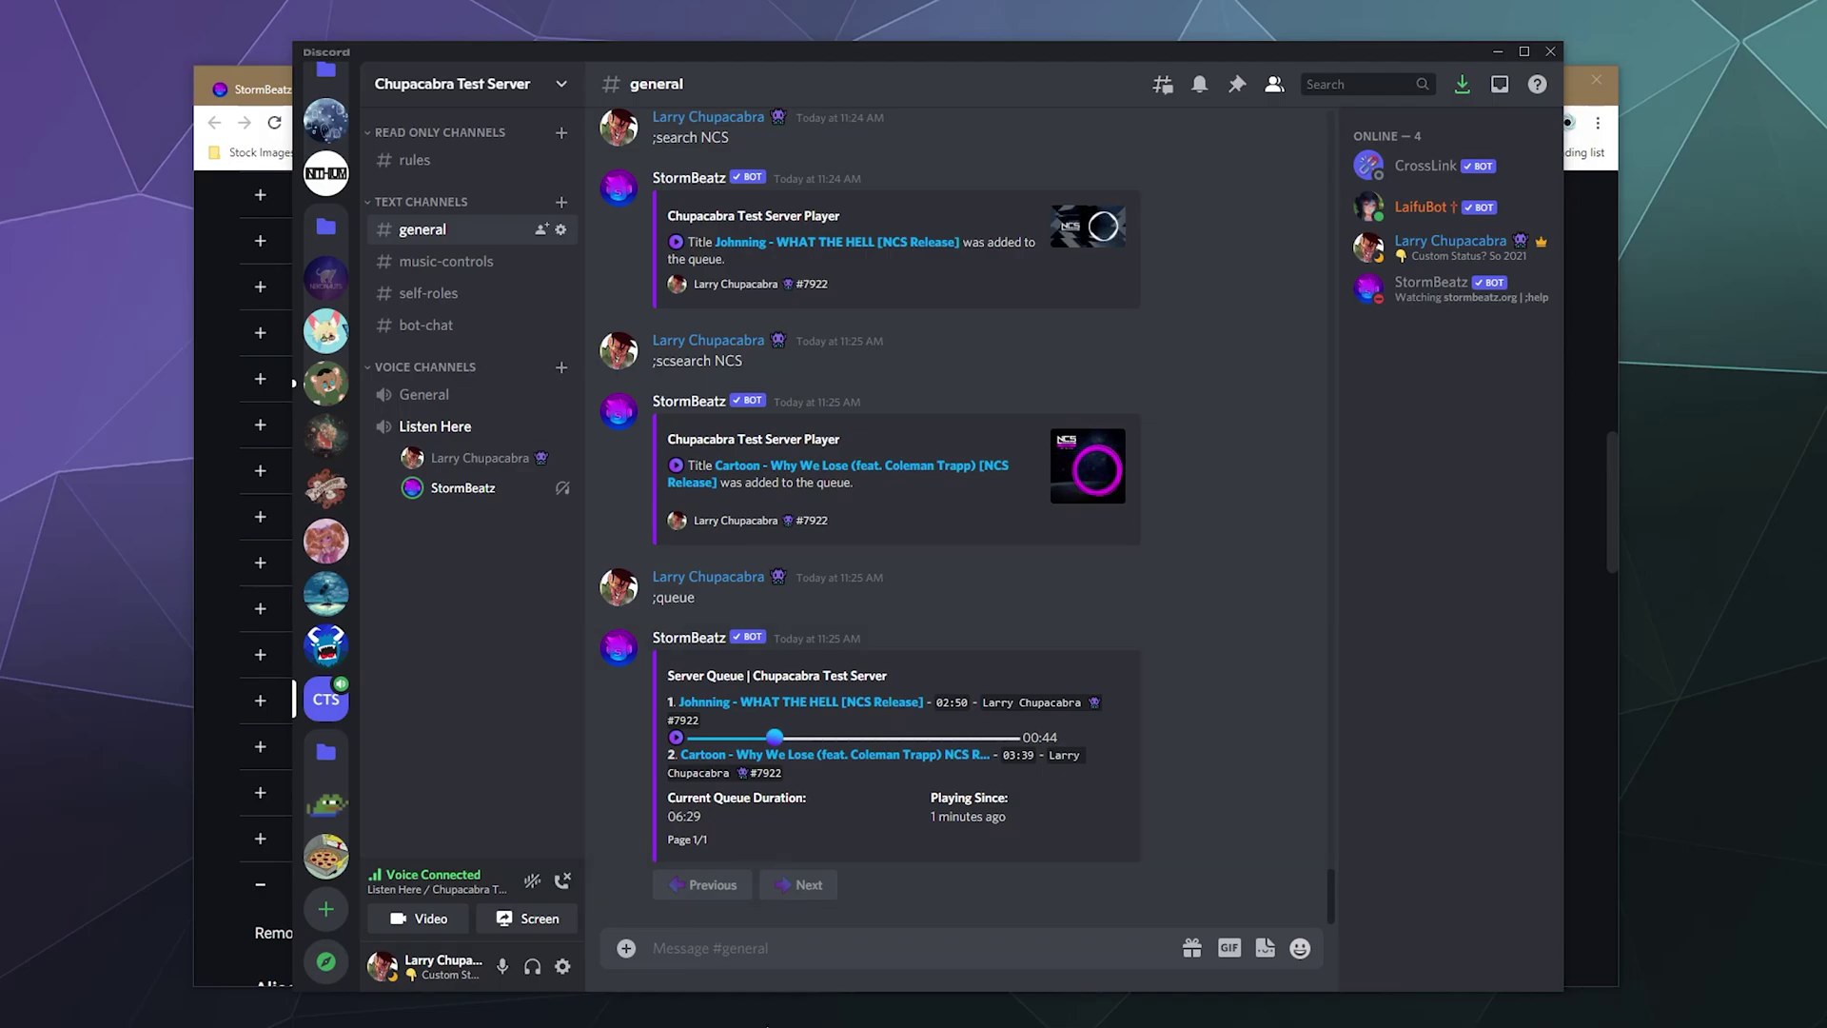
# - Remove the bot from the voice channel with ";disconnect" and request its options with ";settings"
pyautogui.write(';disconnect')
pyautogui.press('Return')
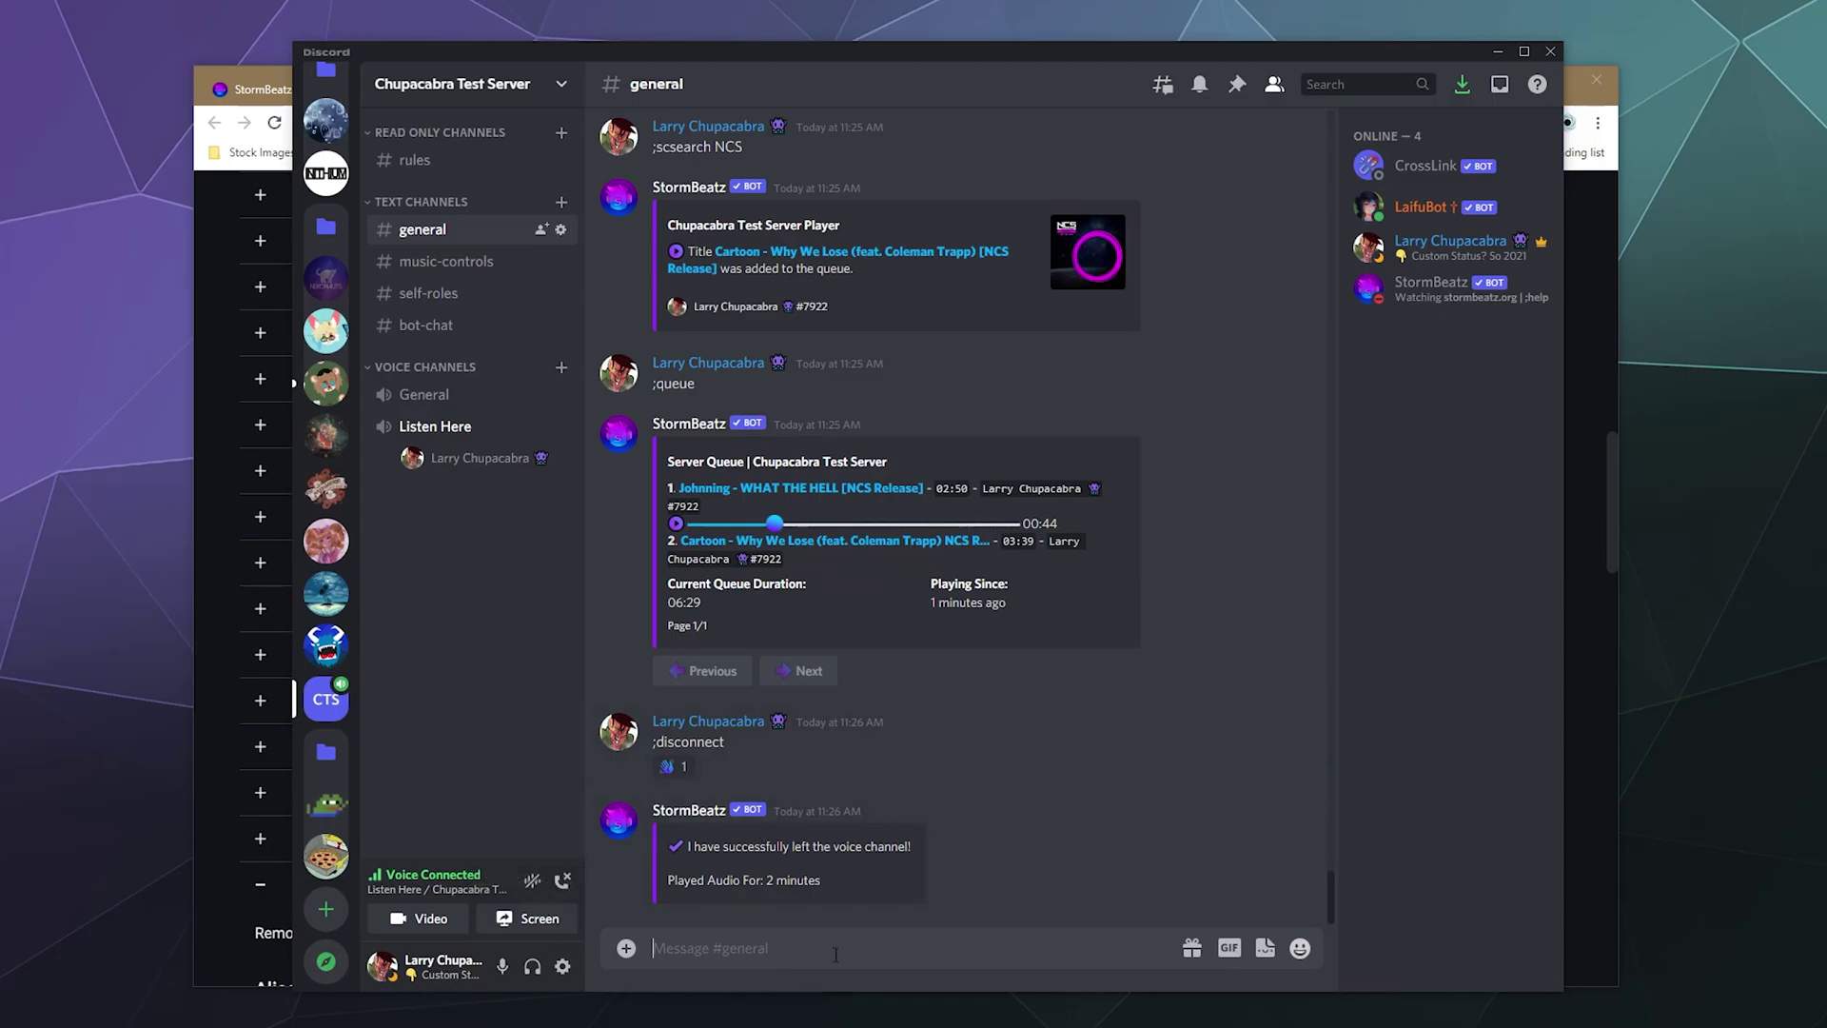
pyautogui.write(';settings')
pyautogui.press('Return')
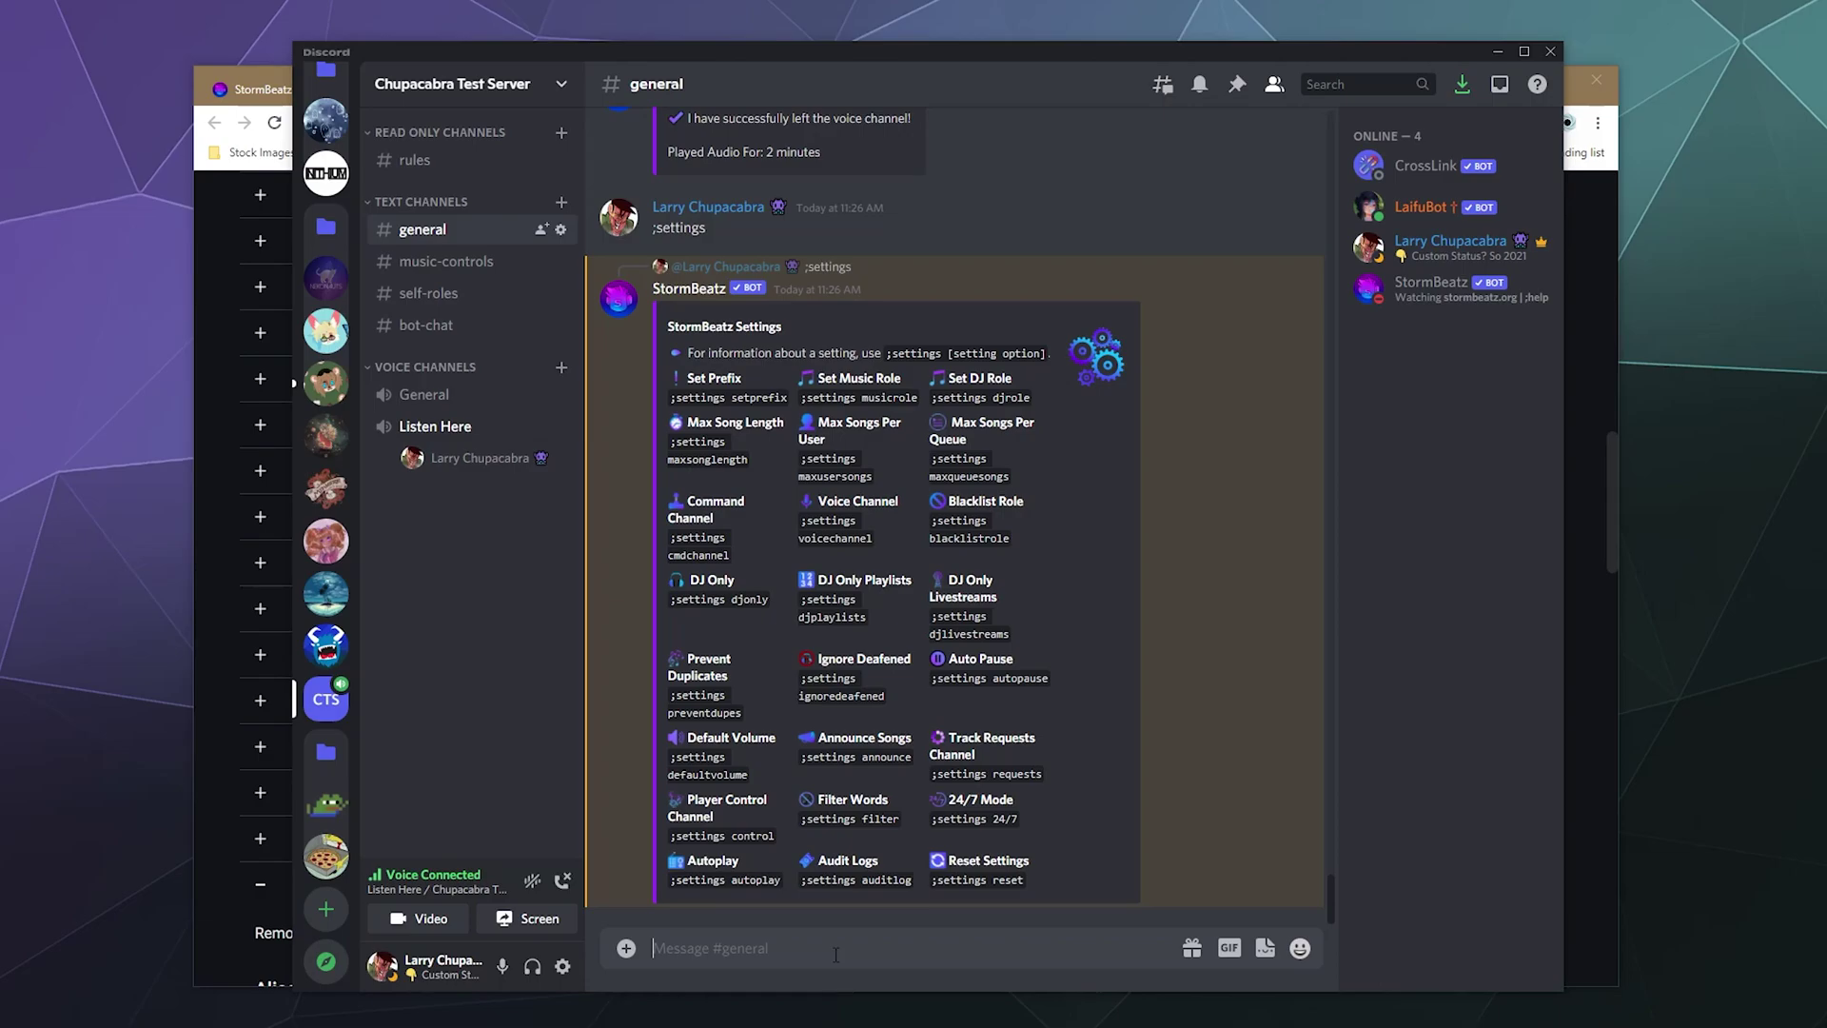
# - Request the bot's DJ role setting with ";settings djrole" and assign the DJ role with ";settings djrole dj"
pyautogui.write(';settings djrole')
pyautogui.press('Return')
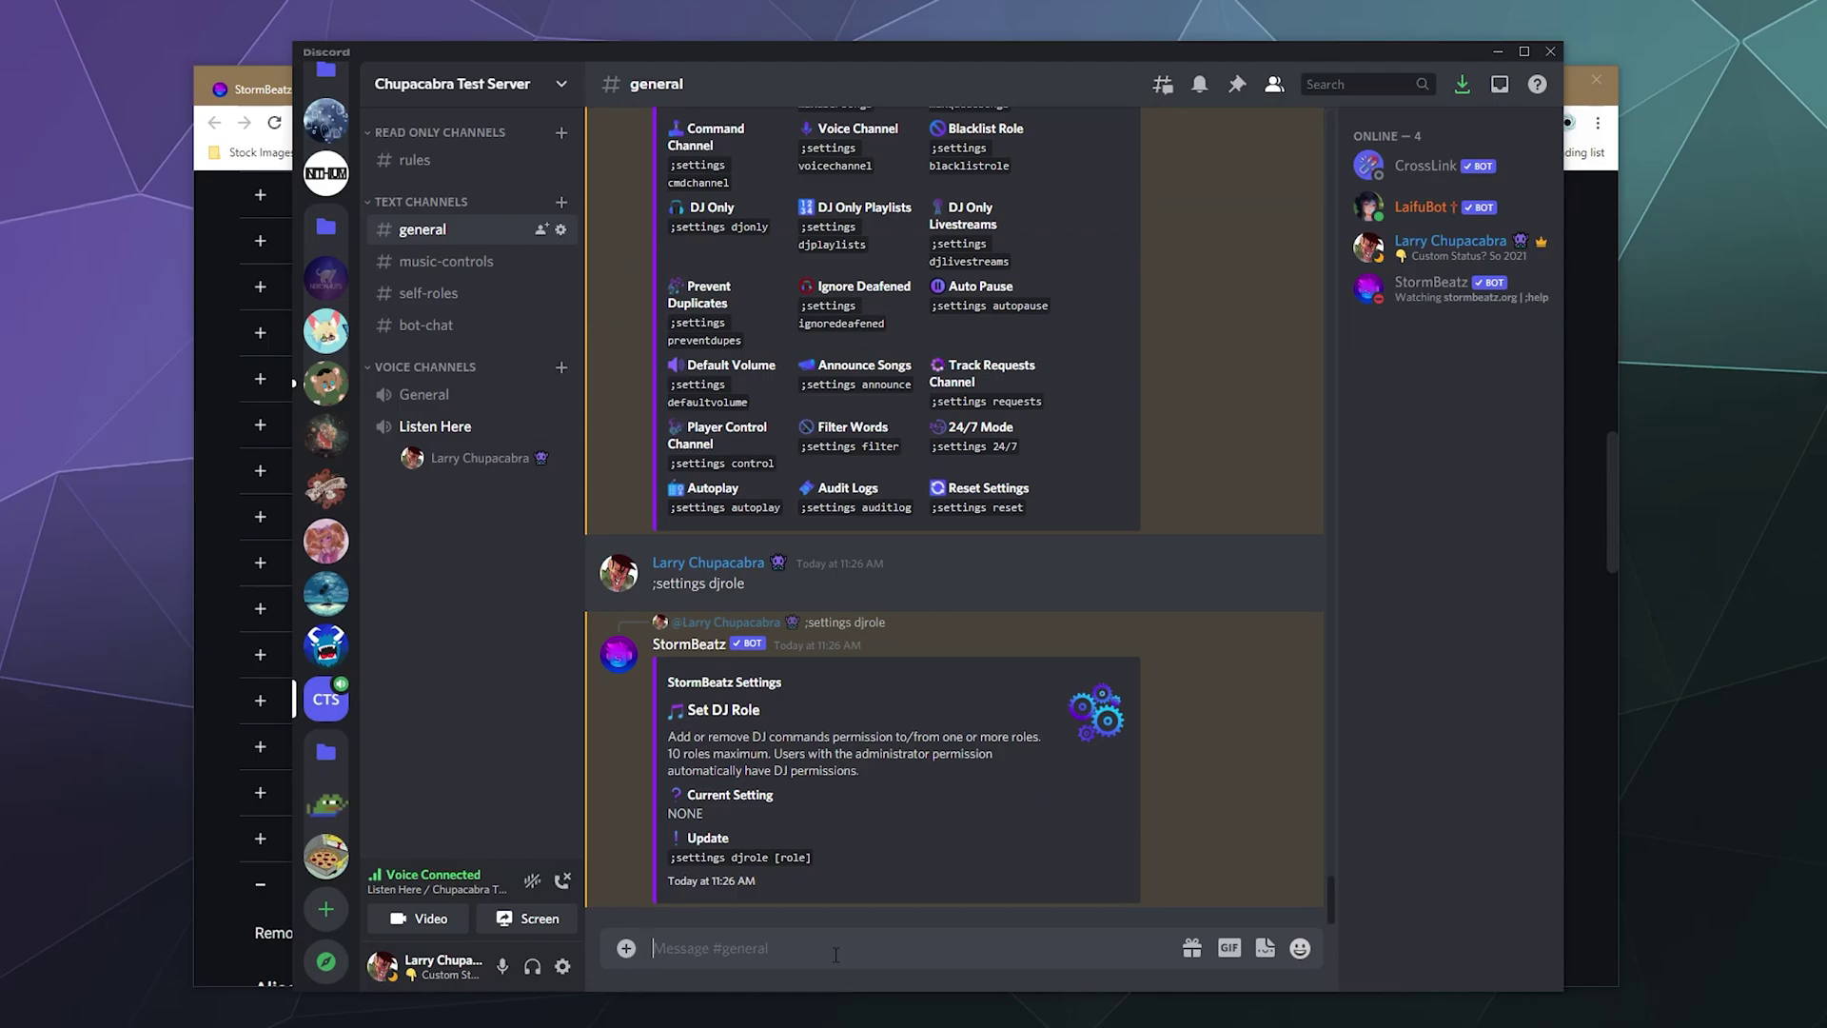
pyautogui.write(';settings djrole dj')
pyautogui.press('Return')
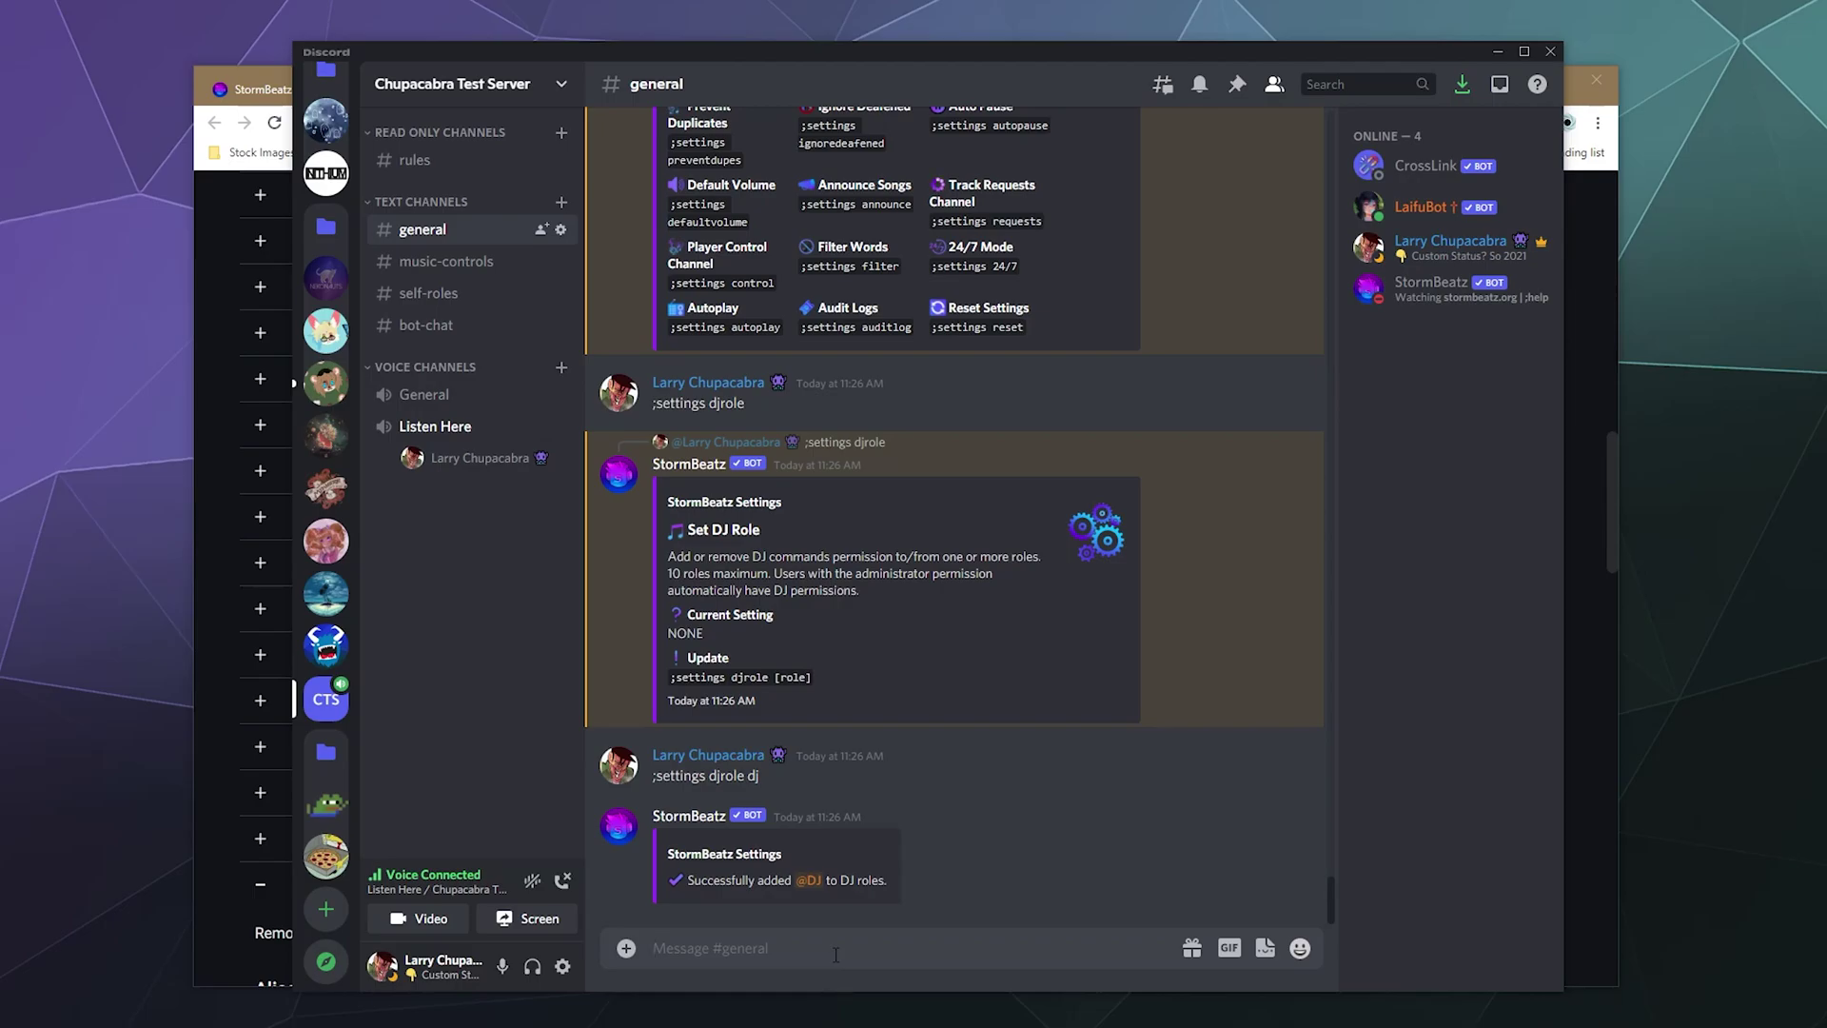
# - Examine the options in the StormBeatz Settings message in the general channel
pyautogui.scroll(5, 909, 843)
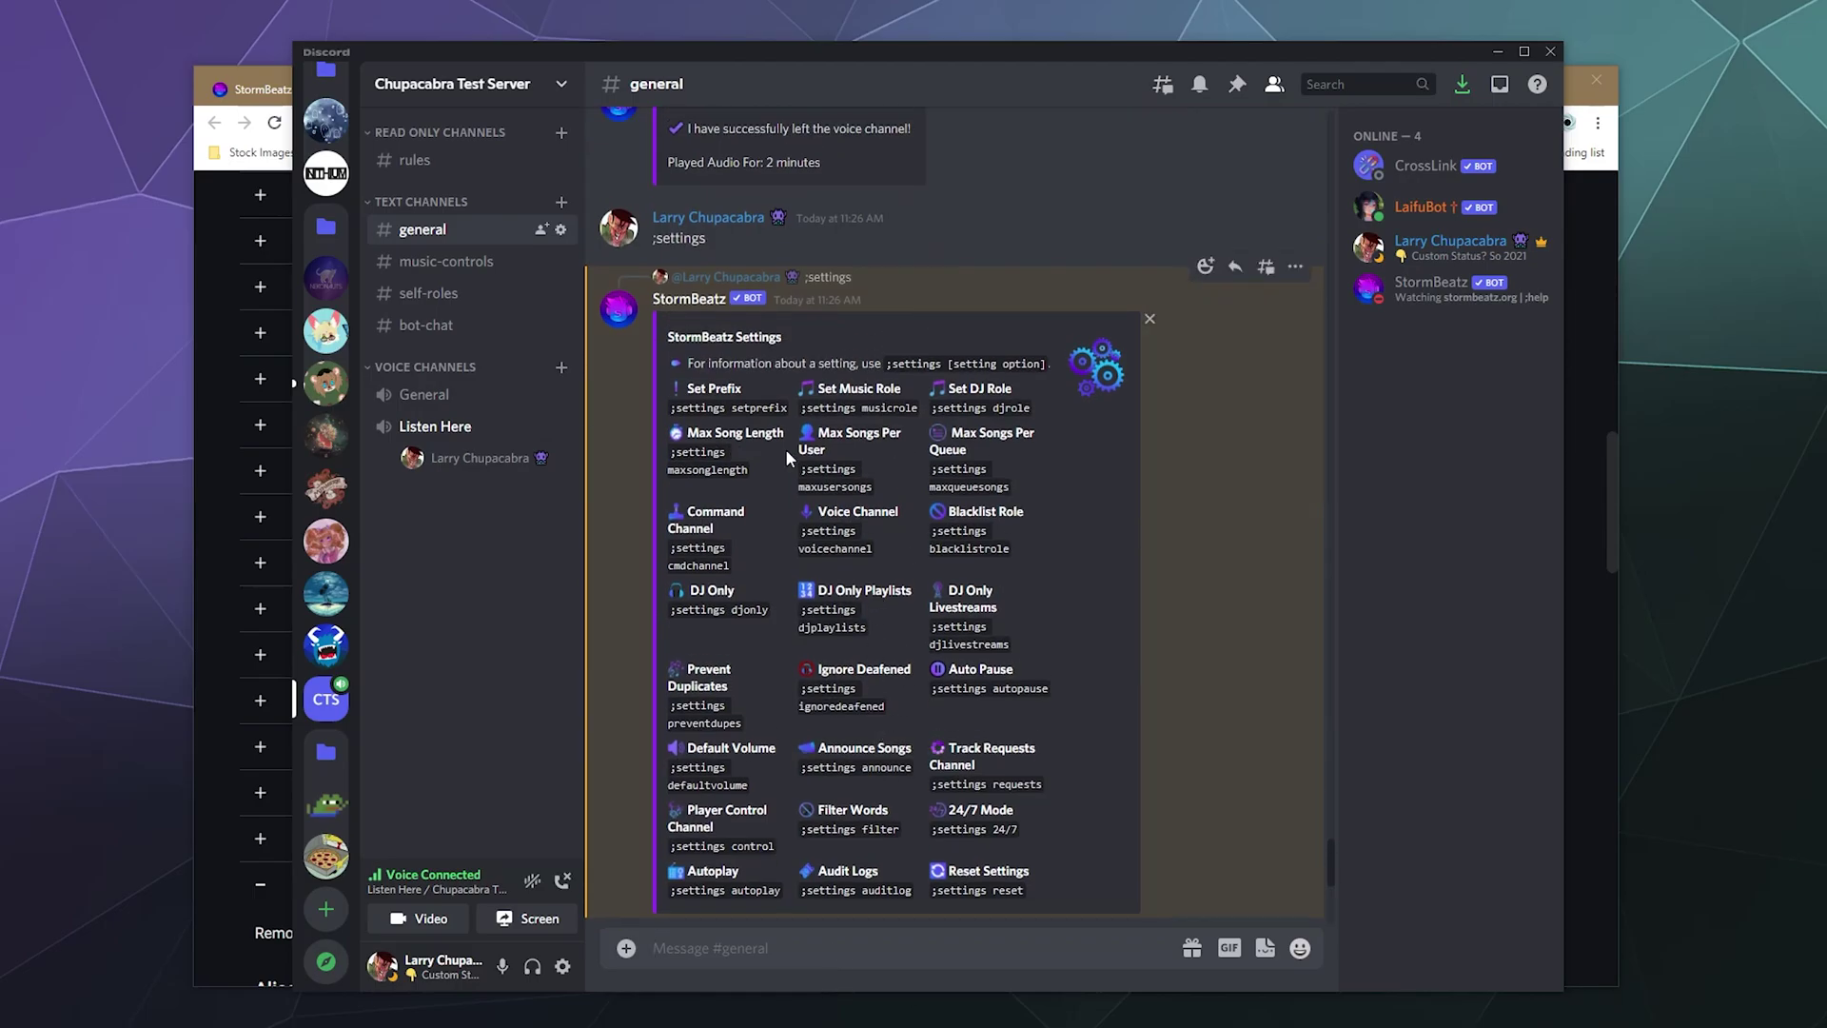
pyautogui.moveTo(819, 389); pyautogui.dragTo(891, 388)
pyautogui.click(1116, 478)
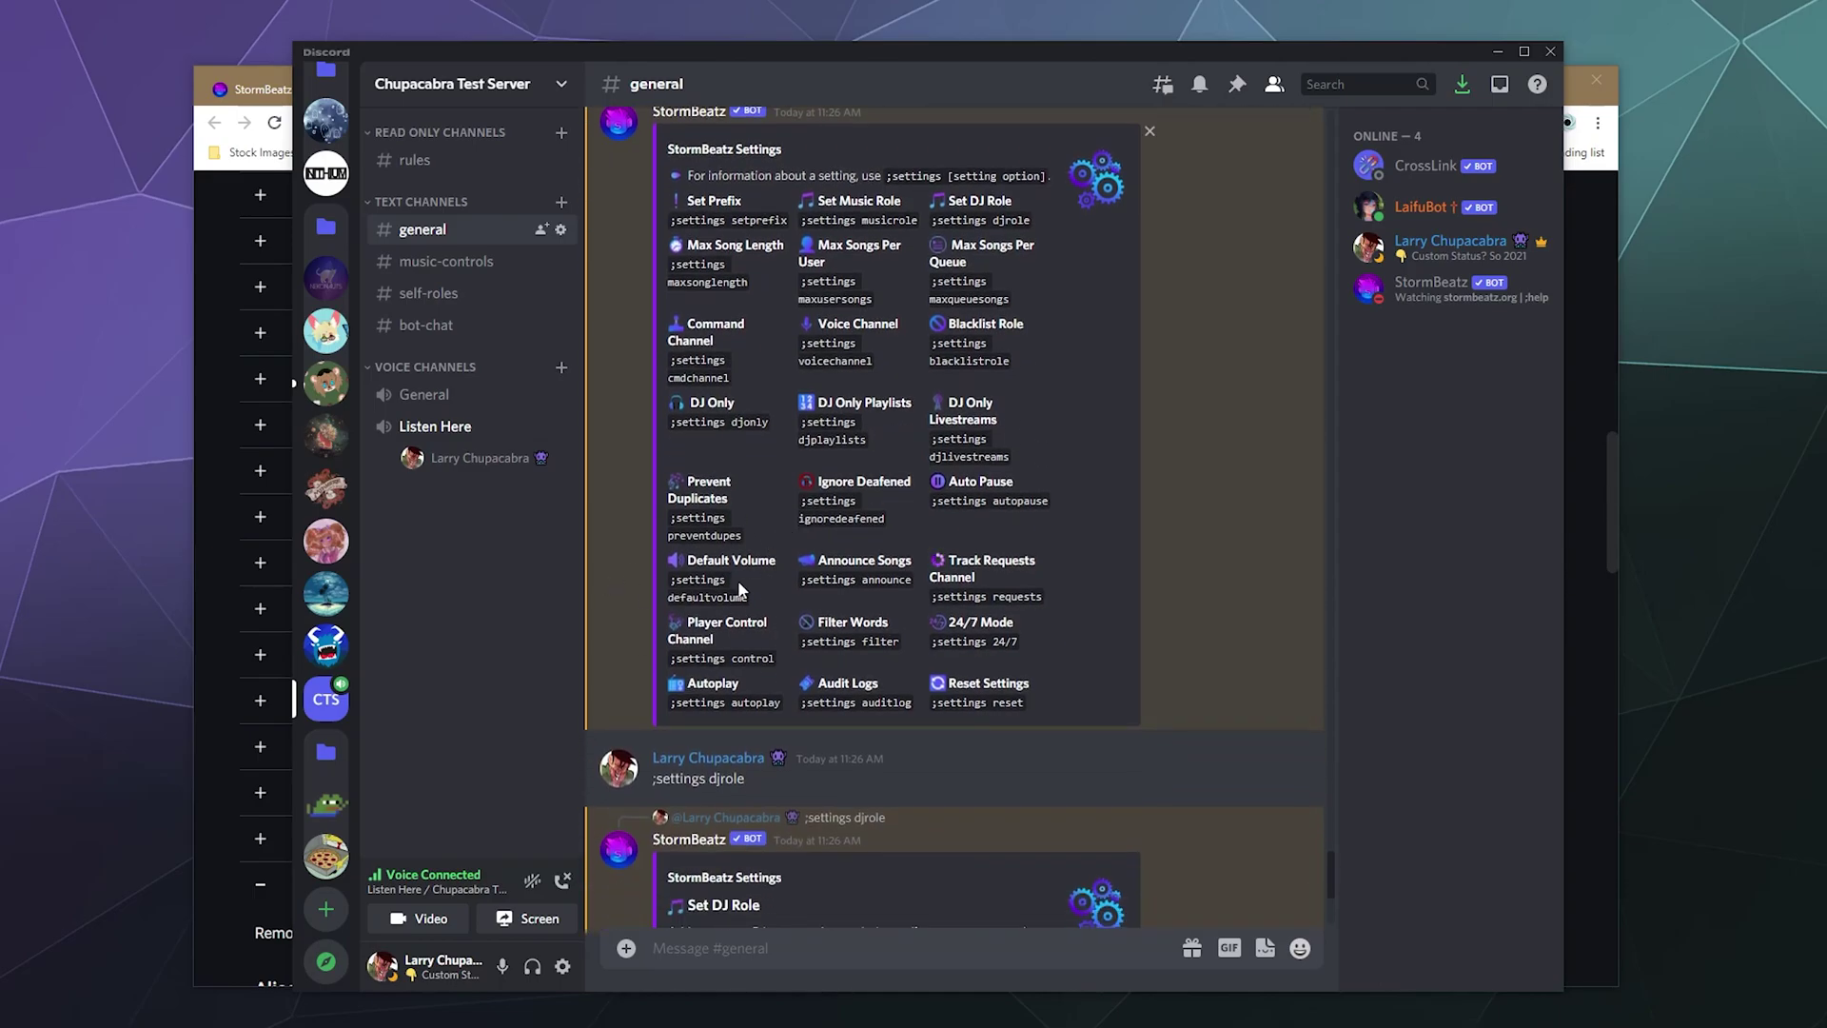
pyautogui.scroll(2, 738, 580)
pyautogui.scroll(-5, 739, 584)
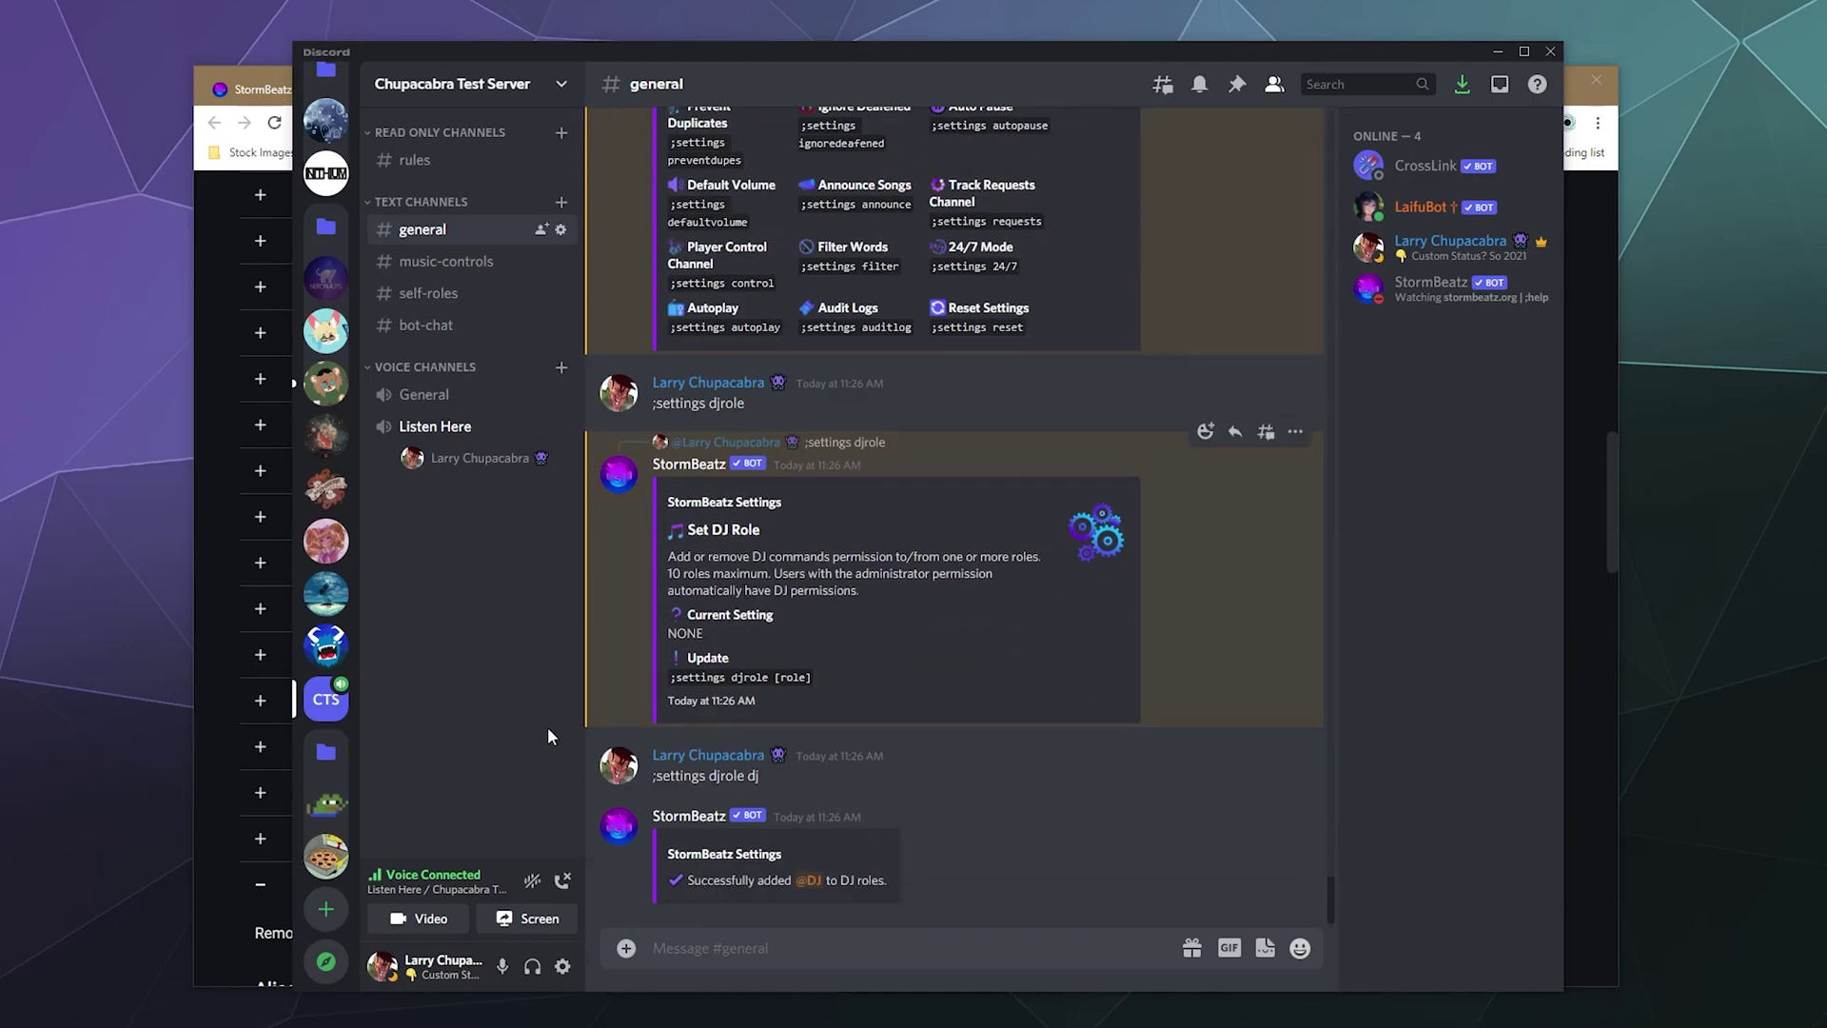
pyautogui.click(224, 775)
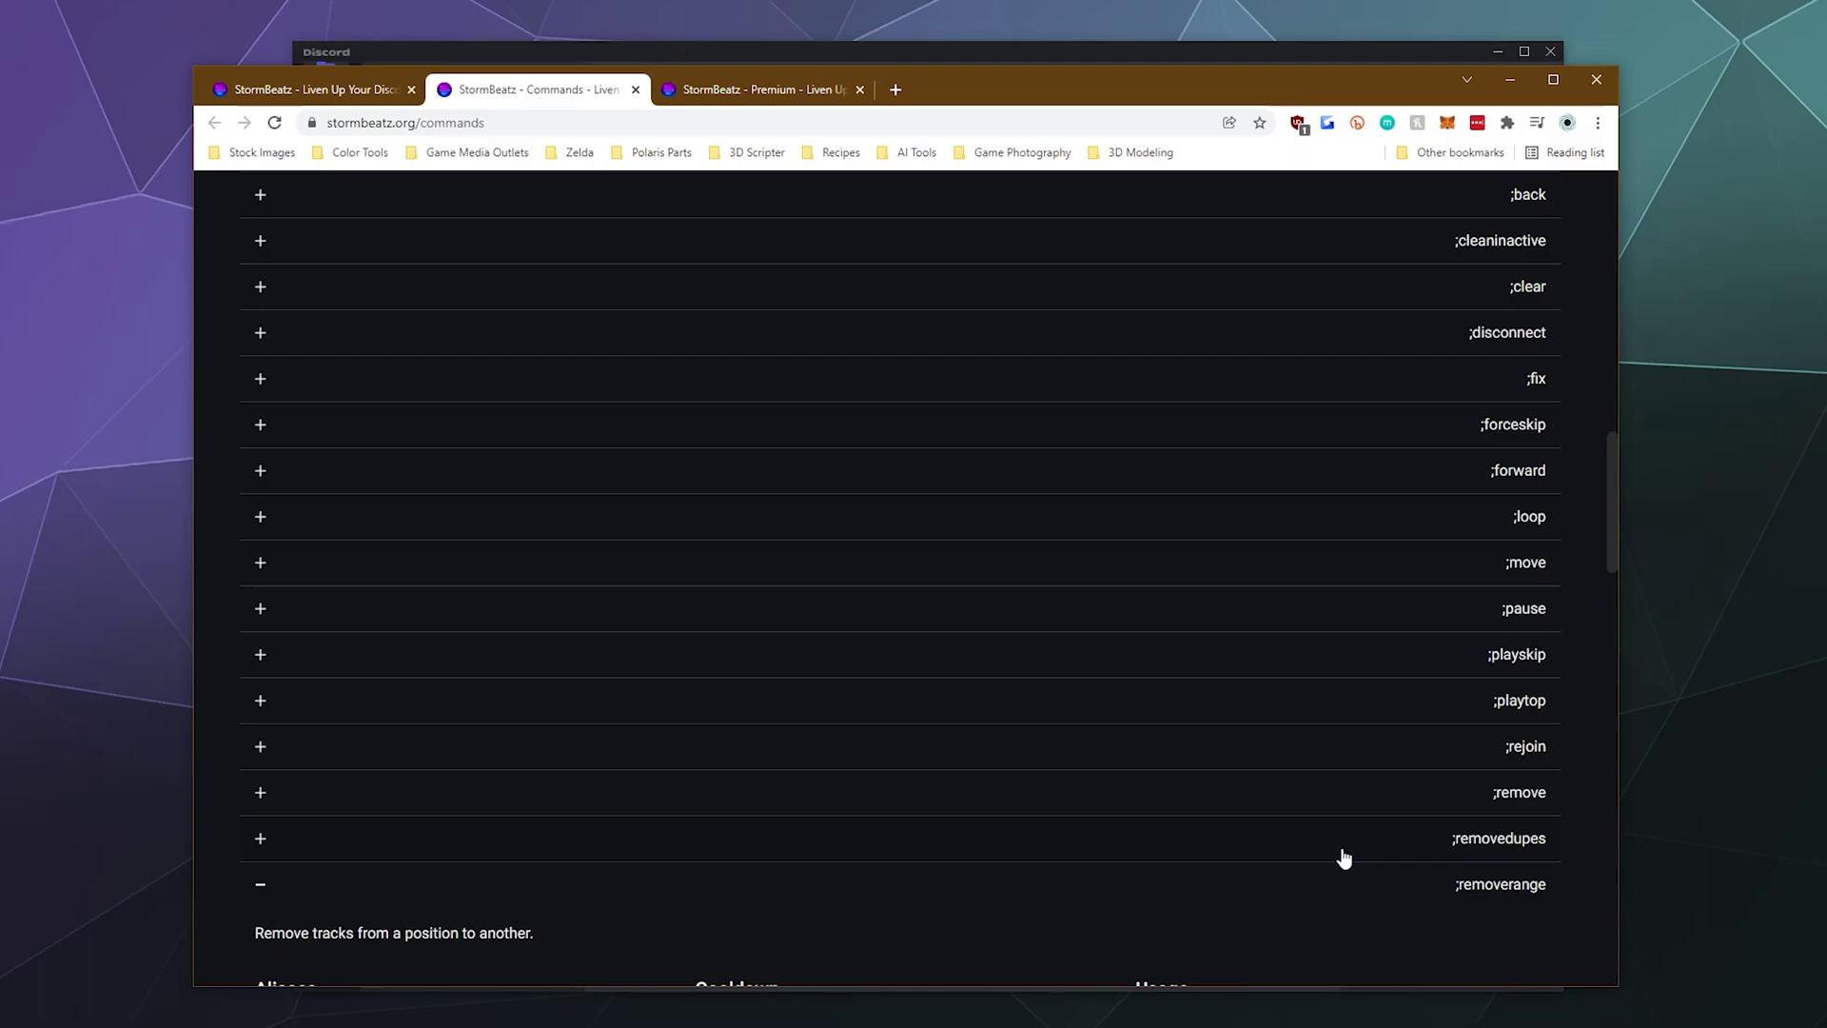
pyautogui.click(1042, 49)
pyautogui.scroll(5, 790, 391)
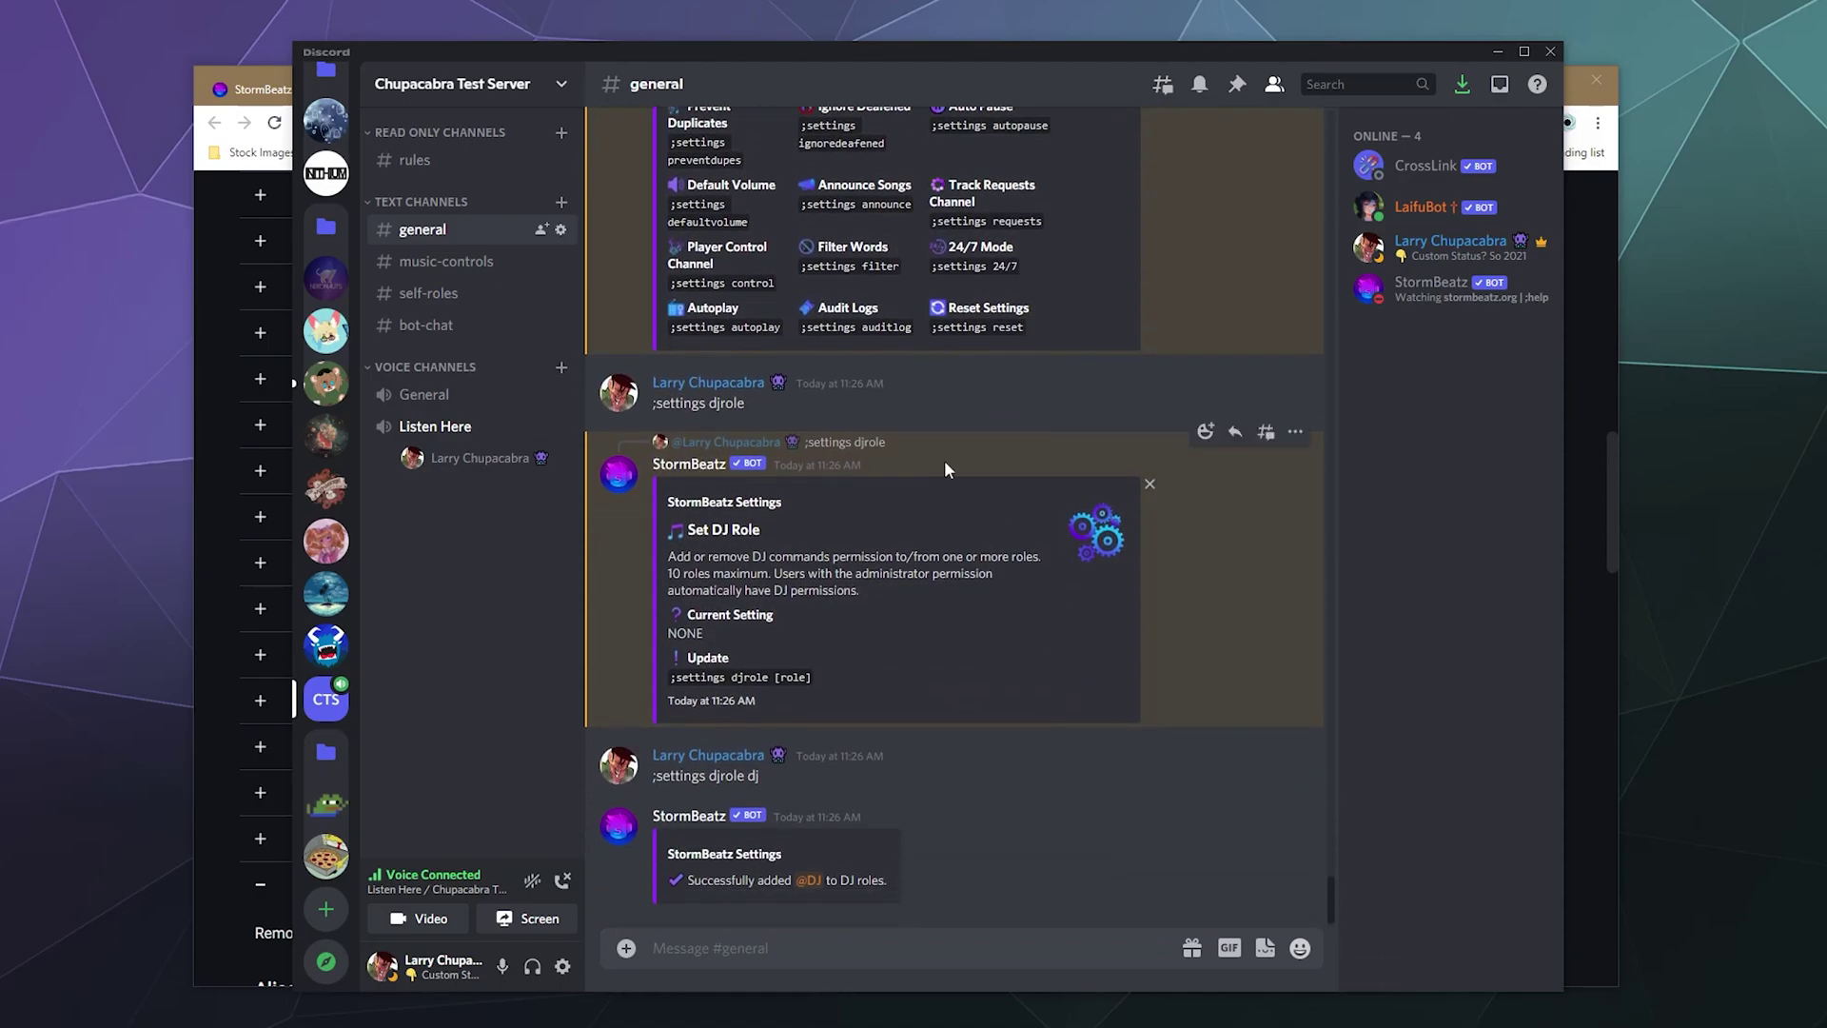
pyautogui.scroll(5, 910, 390)
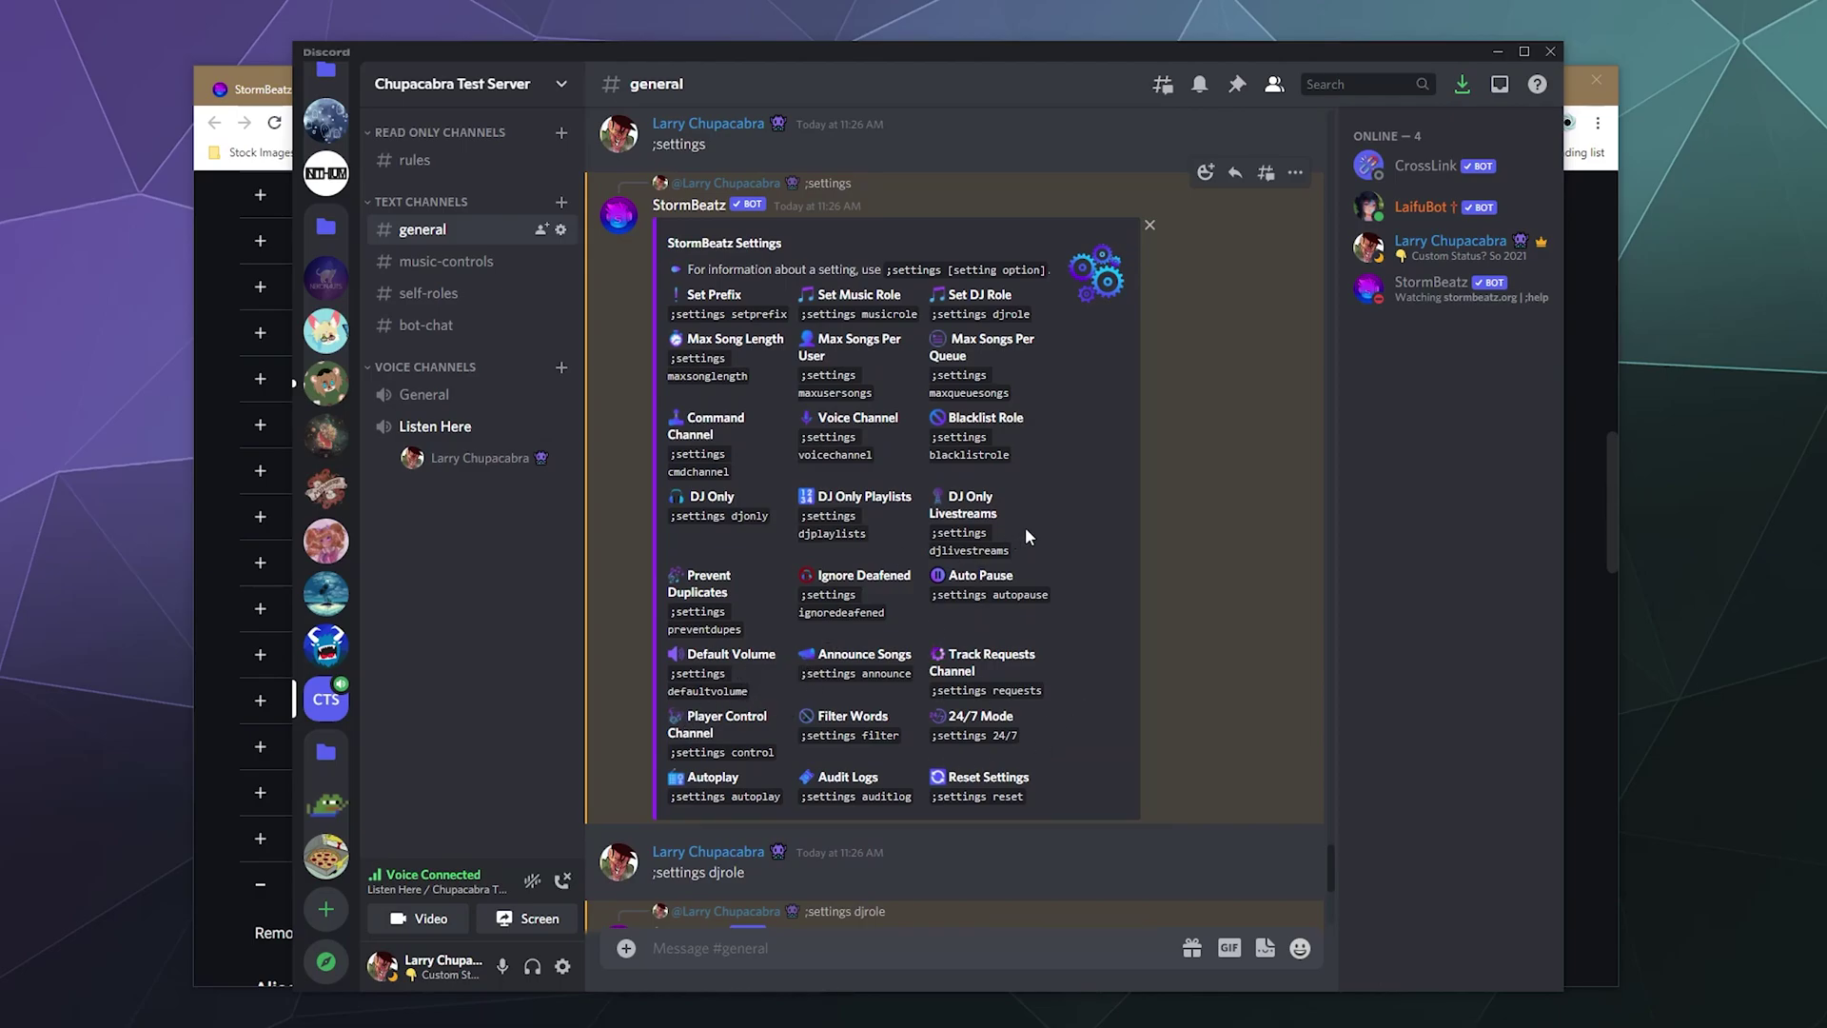
pyautogui.scroll(-5, 642, 295)
# - Switch to the browser and examine the StormBeatz Premium page's tiers, perks and prices
pyautogui.click(265, 489)
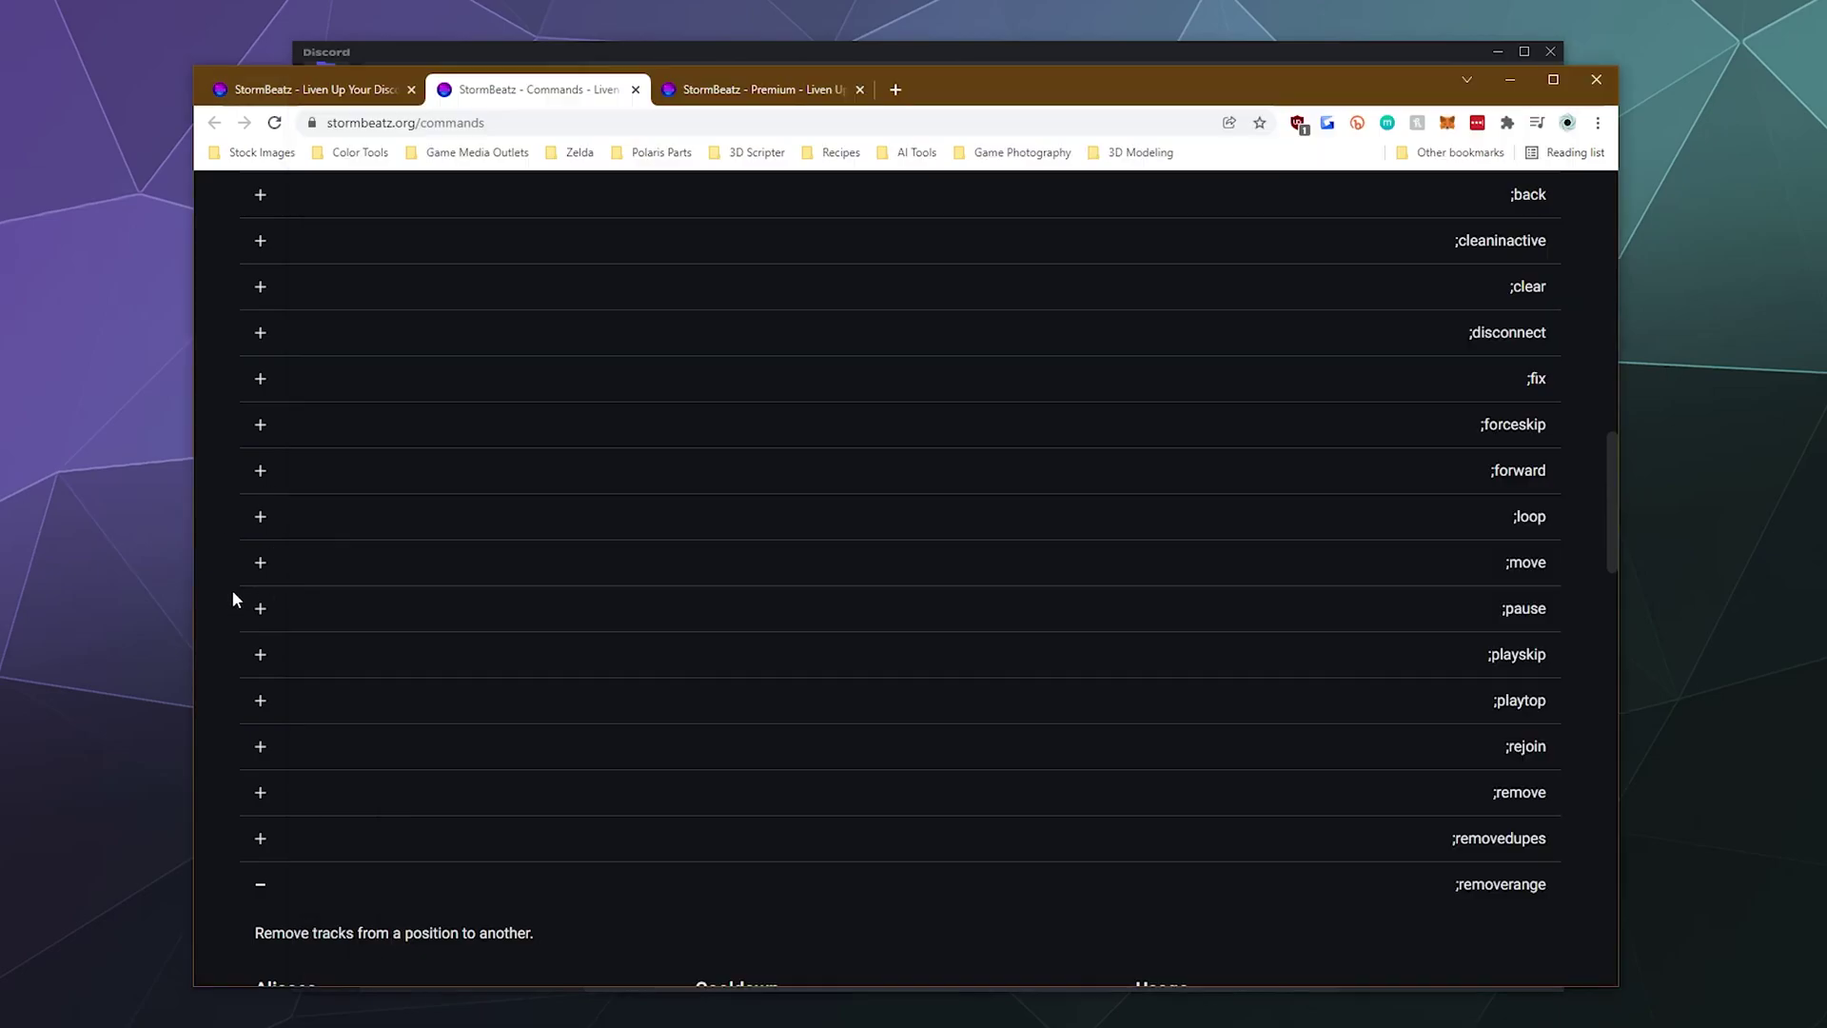
pyautogui.scroll(3, 837, 574)
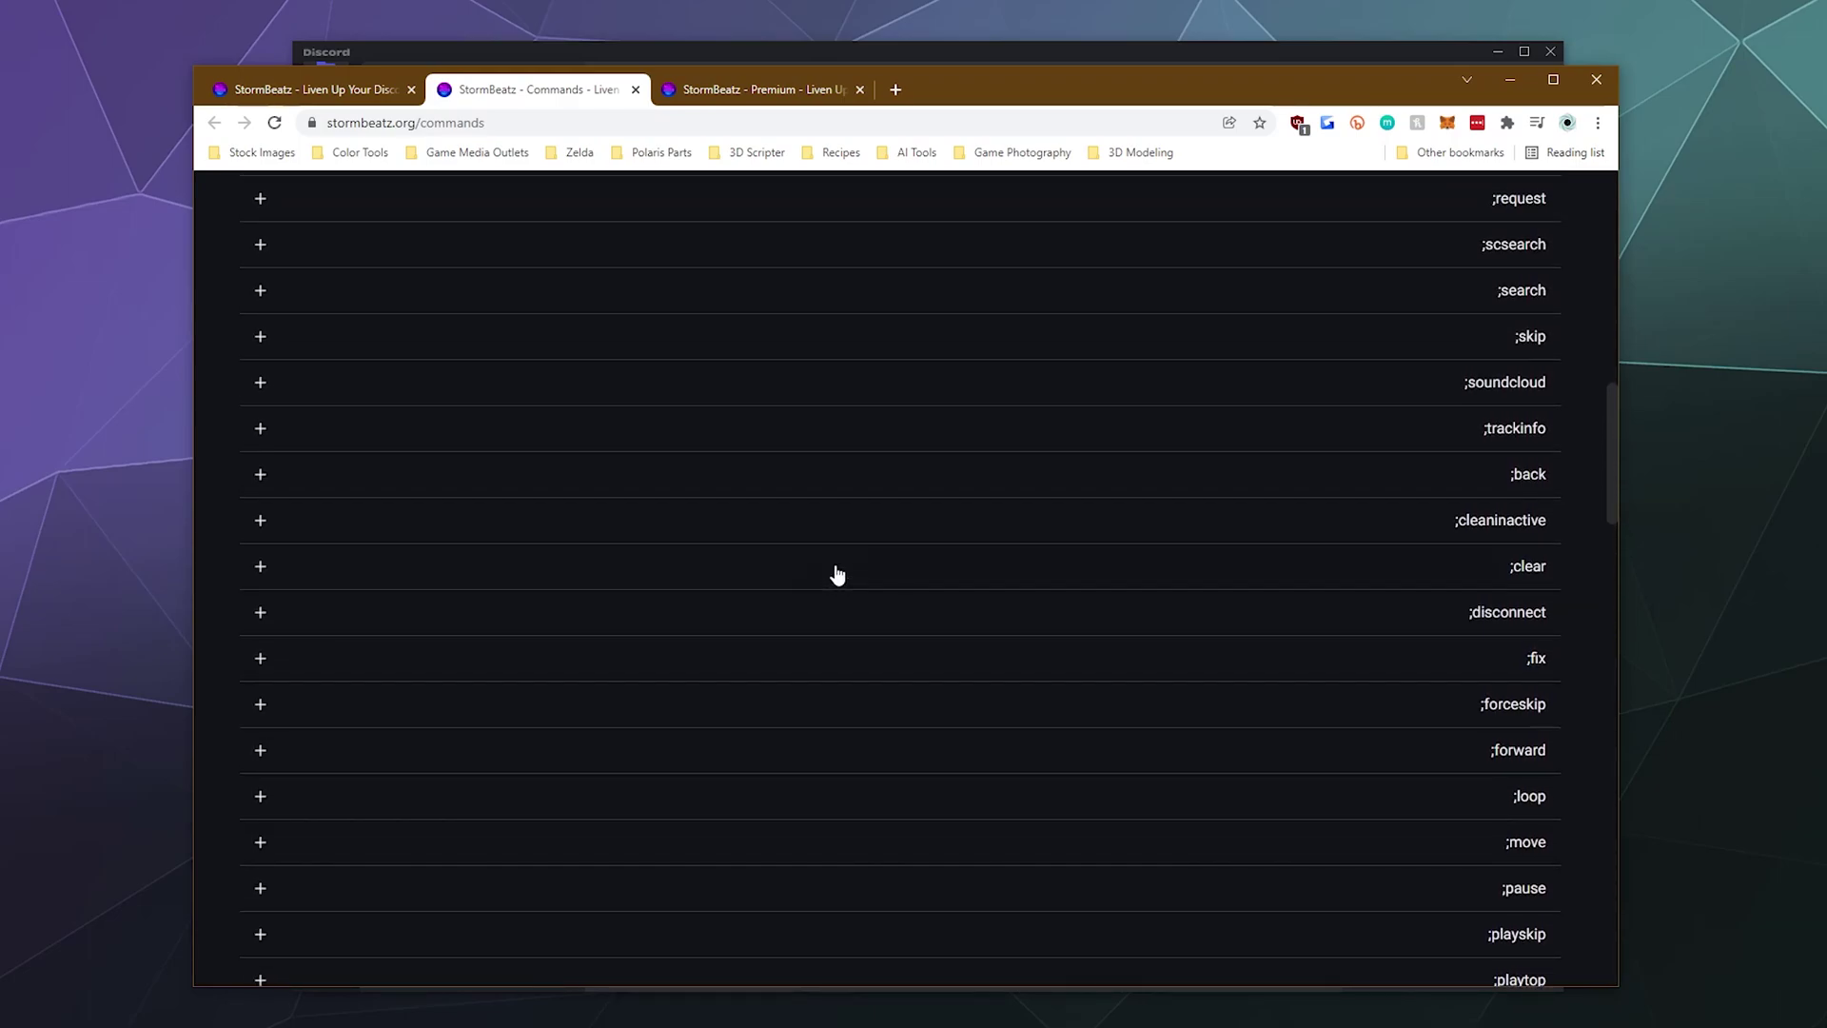
pyautogui.scroll(5, 837, 574)
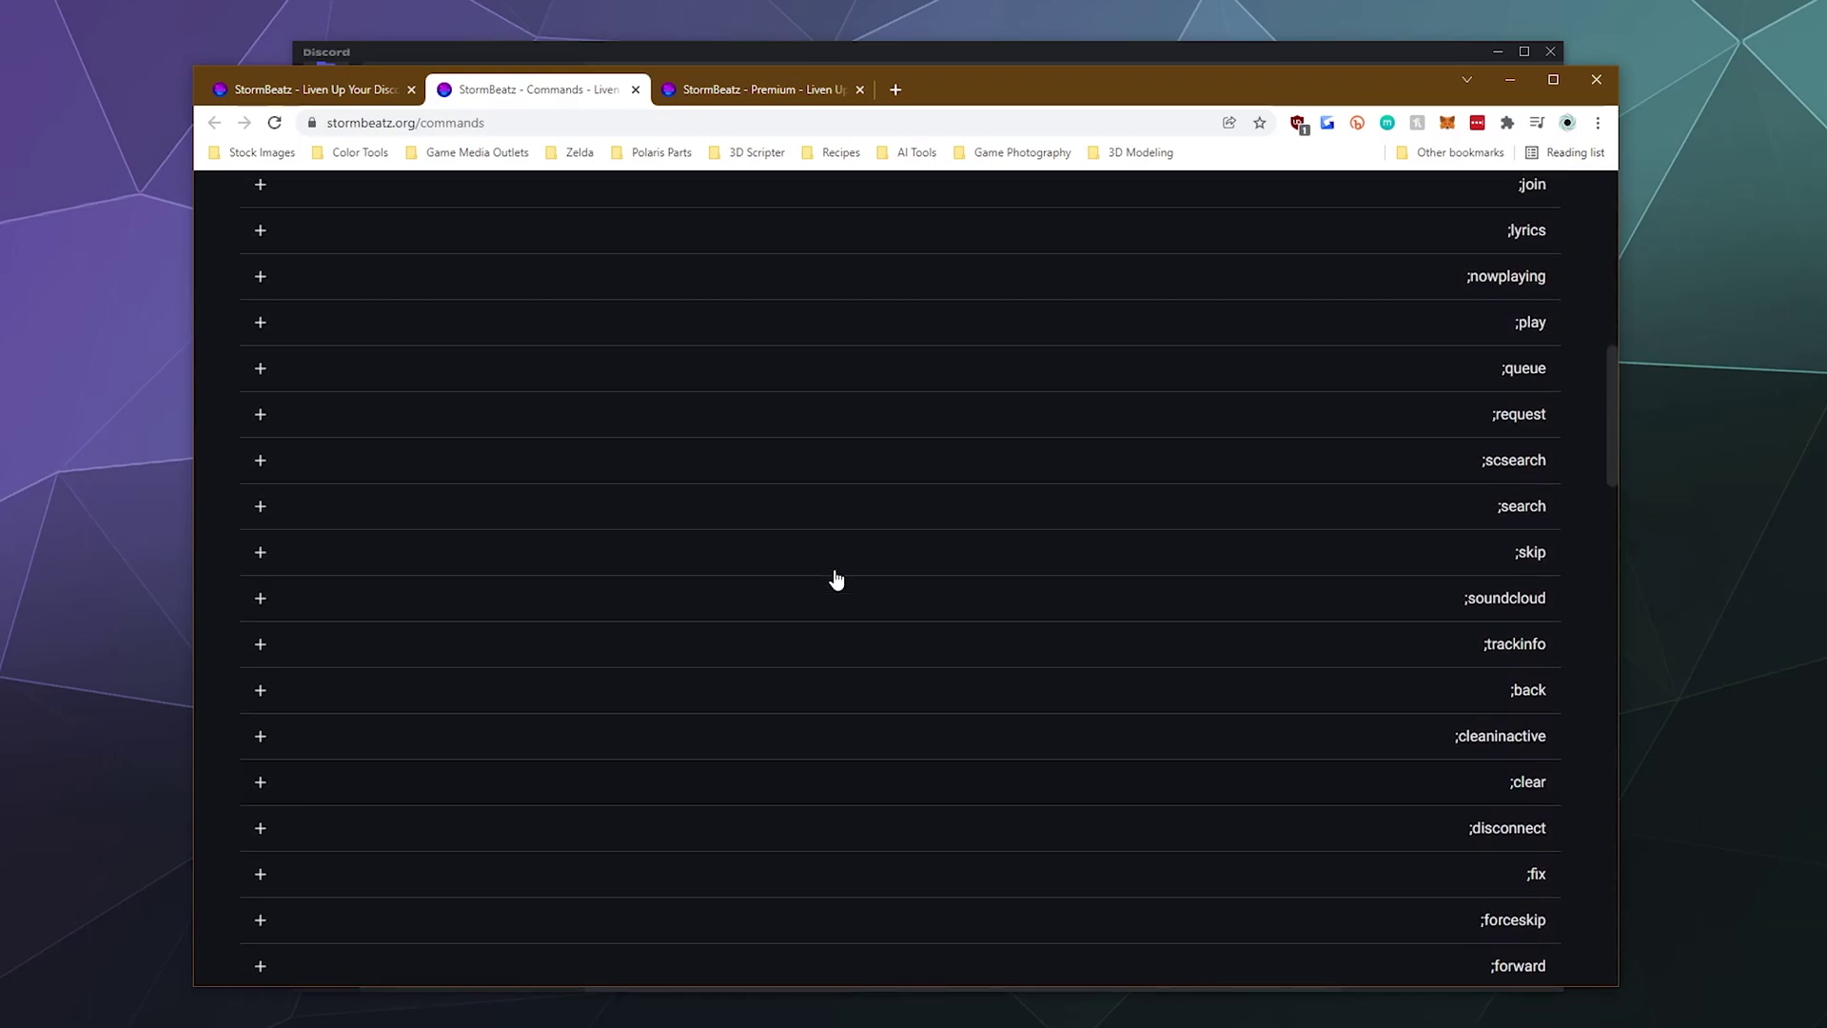
pyautogui.click(790, 91)
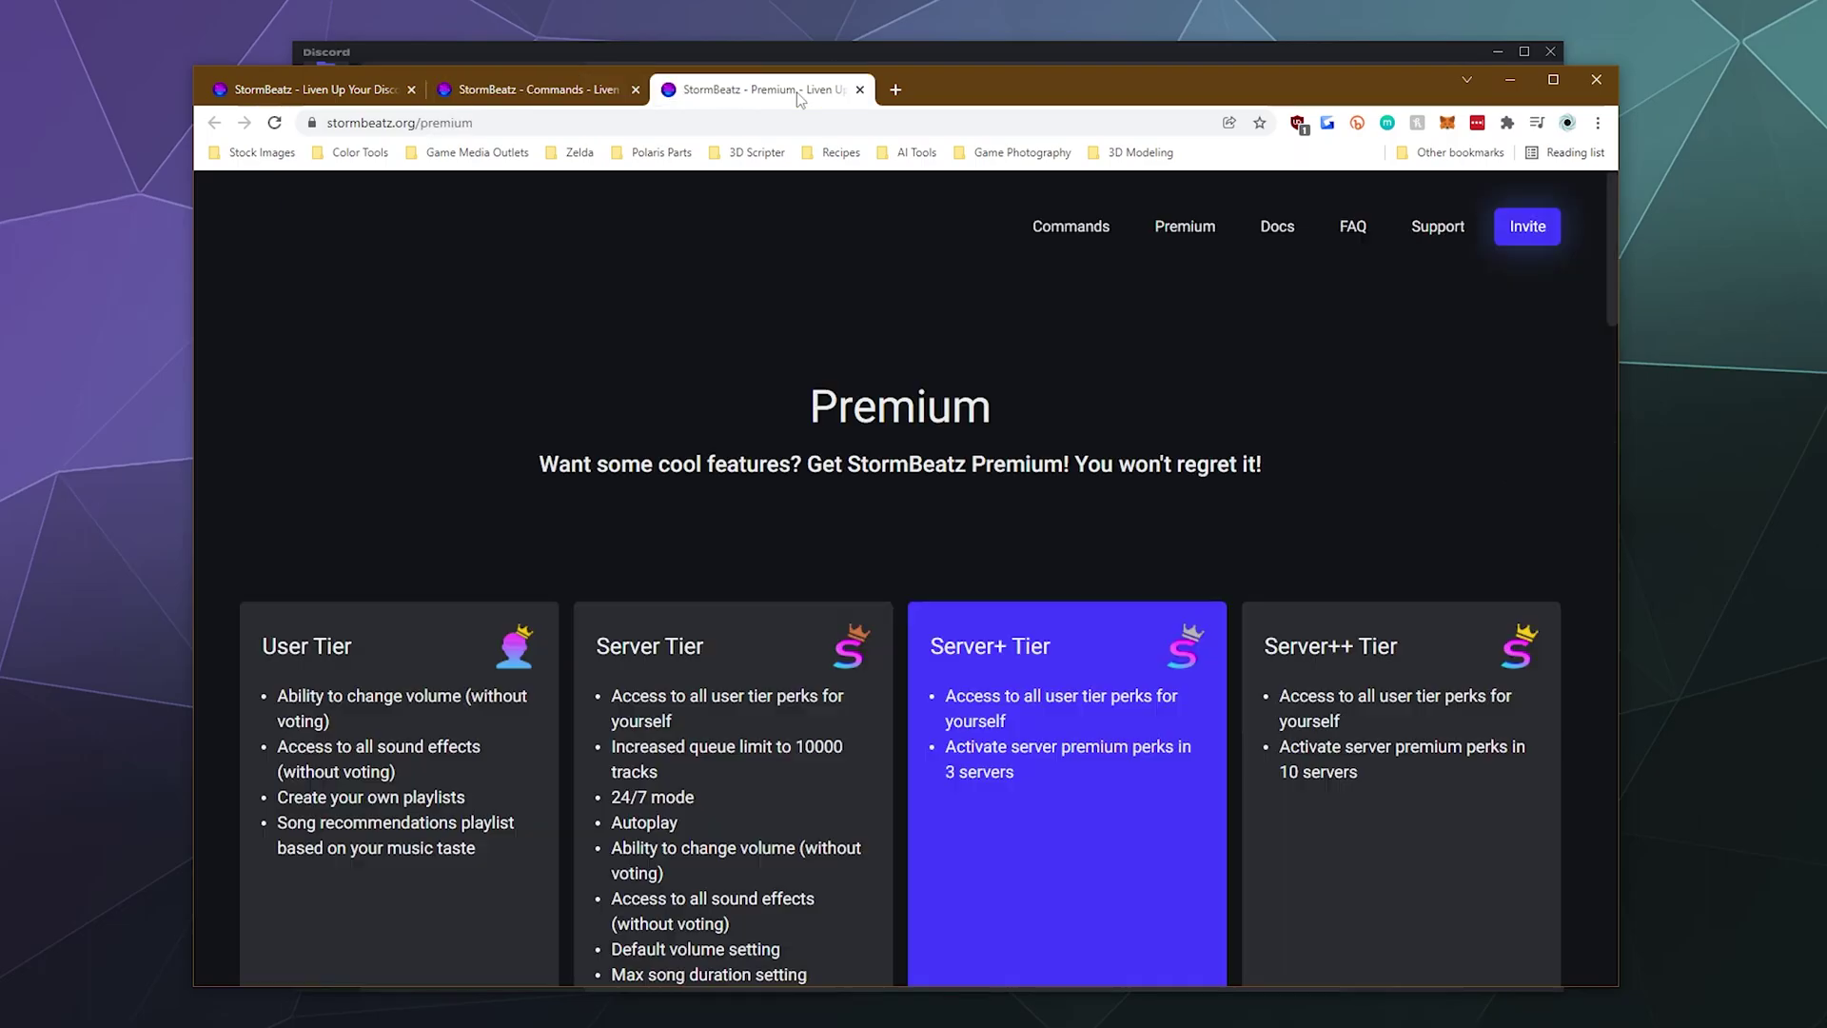
pyautogui.scroll(-3, 550, 313)
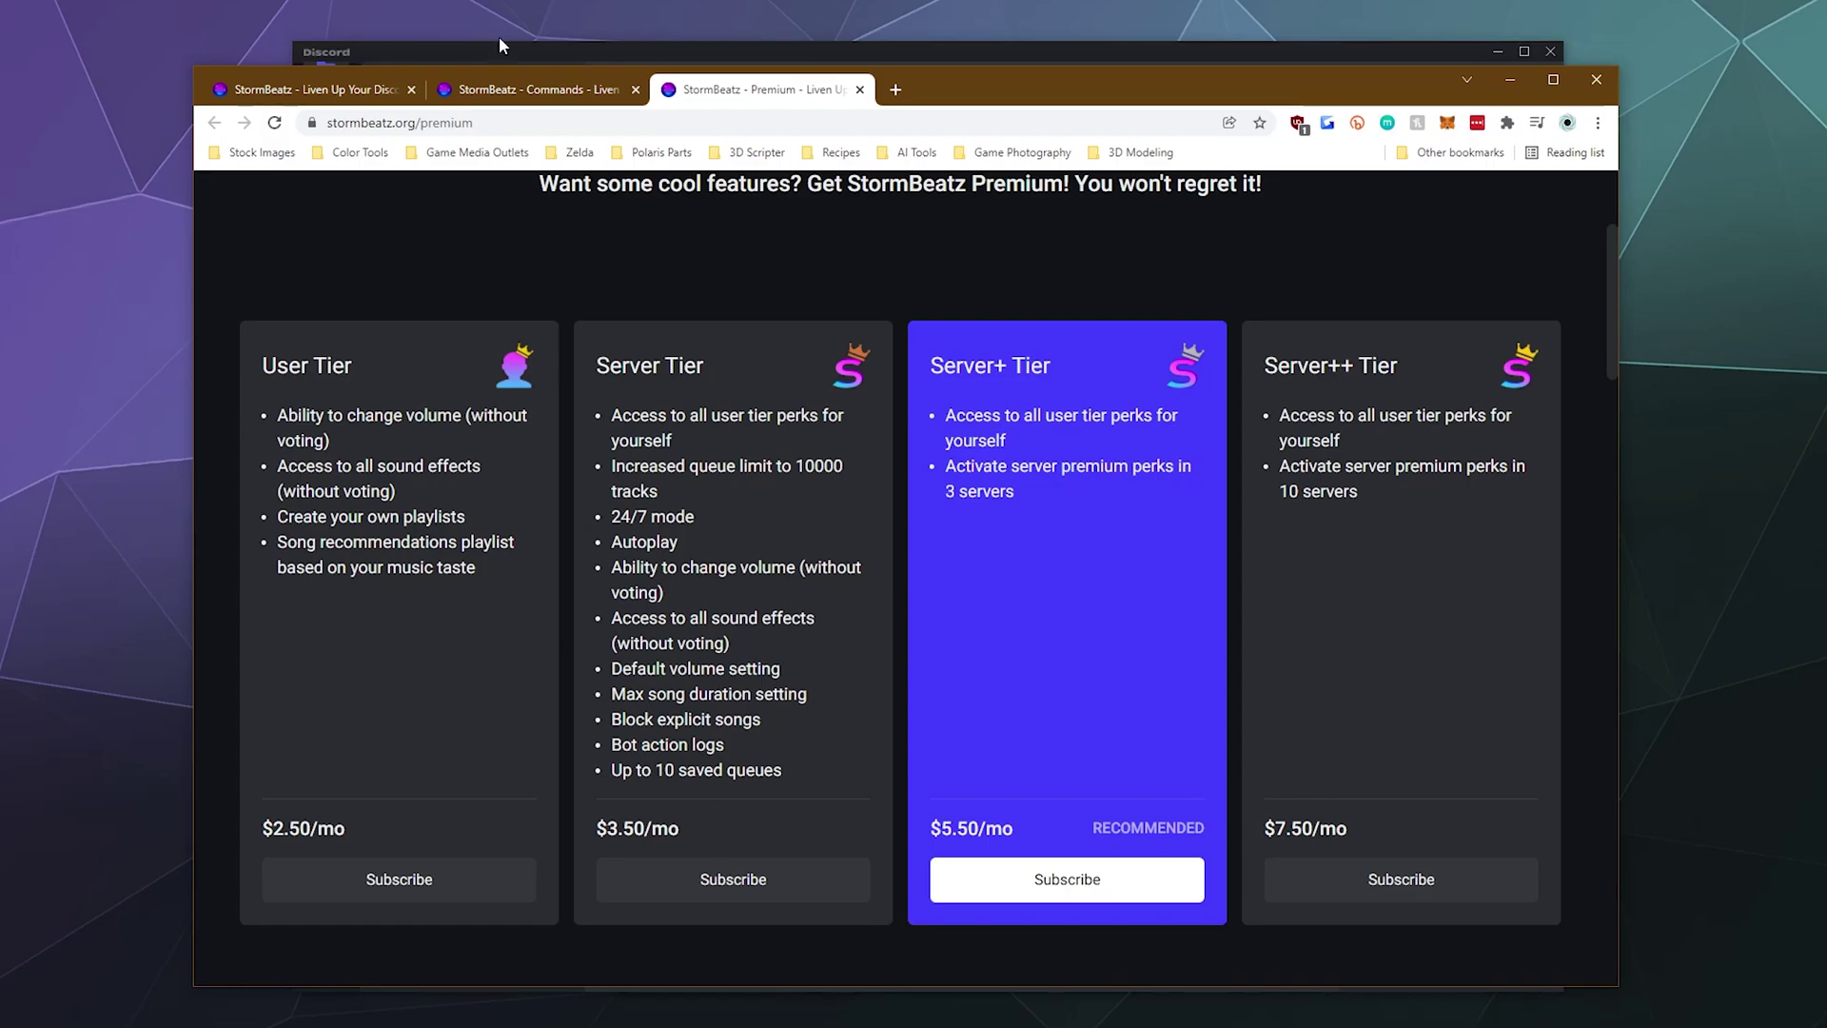
pyautogui.scroll(3, 581, 285)
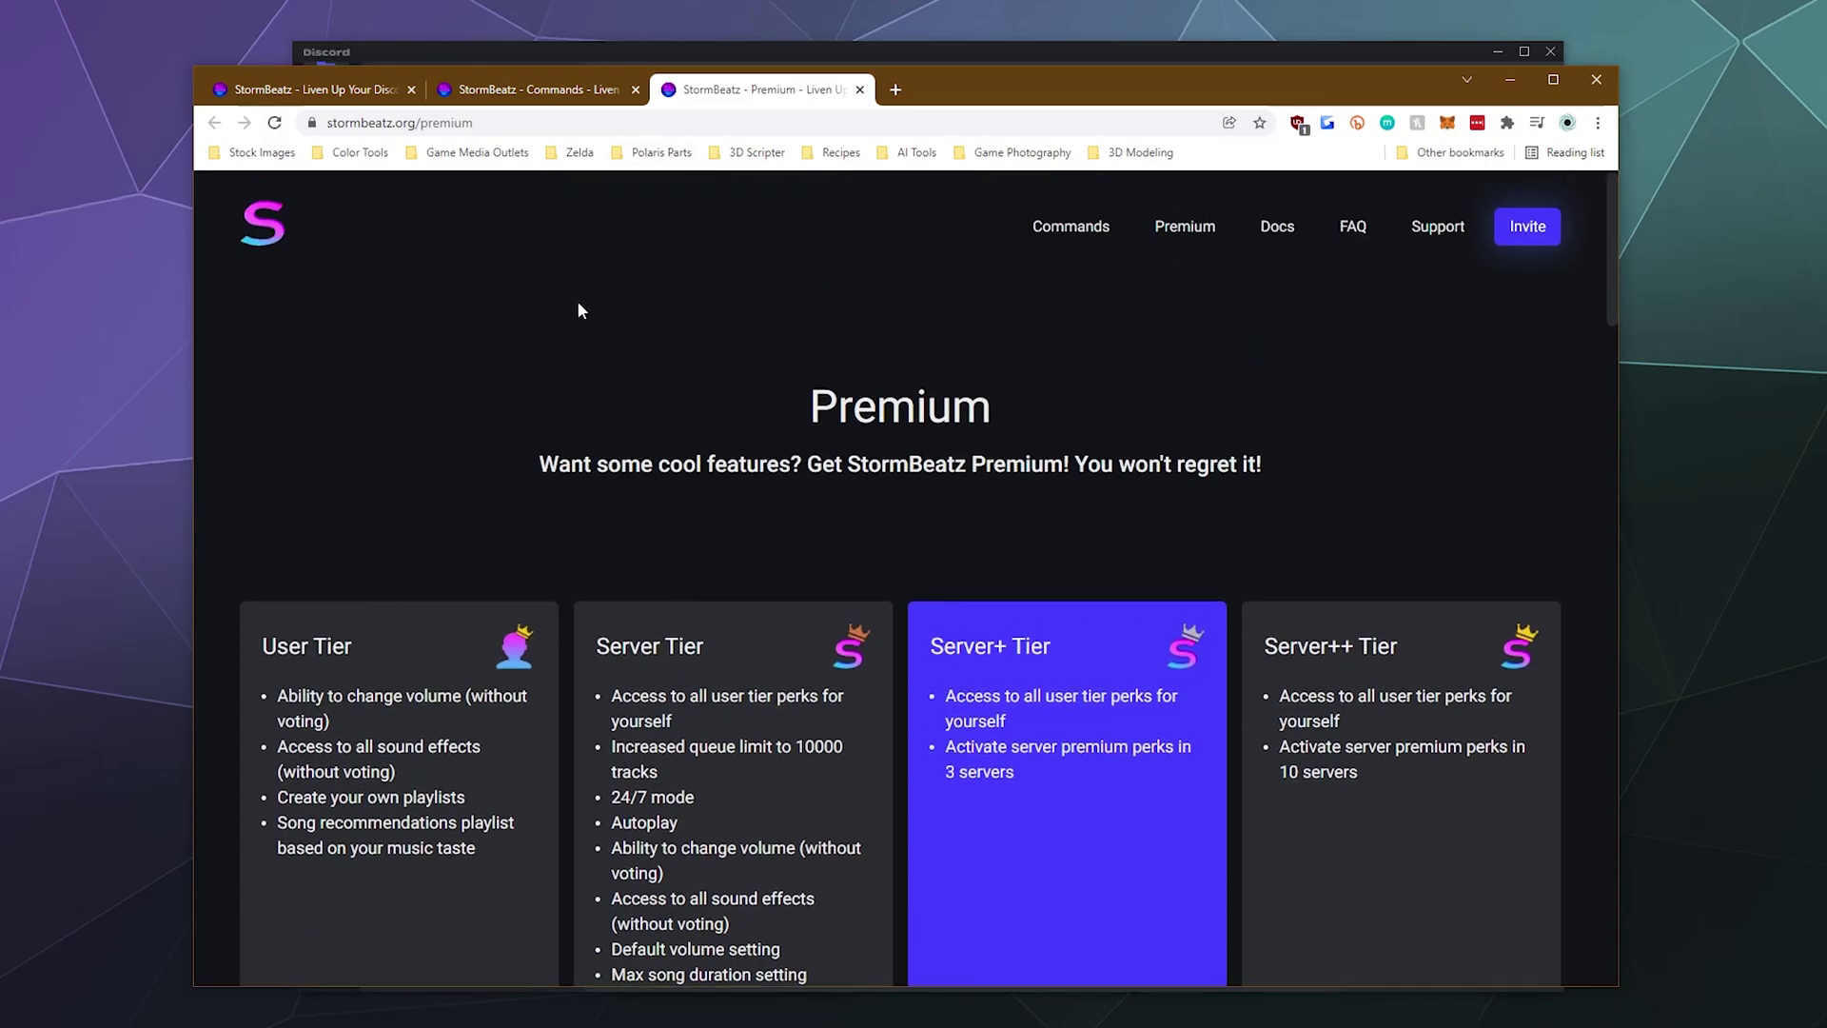
# - Search the StormBeatz Commands page for "night" and read the details of the ;nightcore command
pyautogui.click(548, 90)
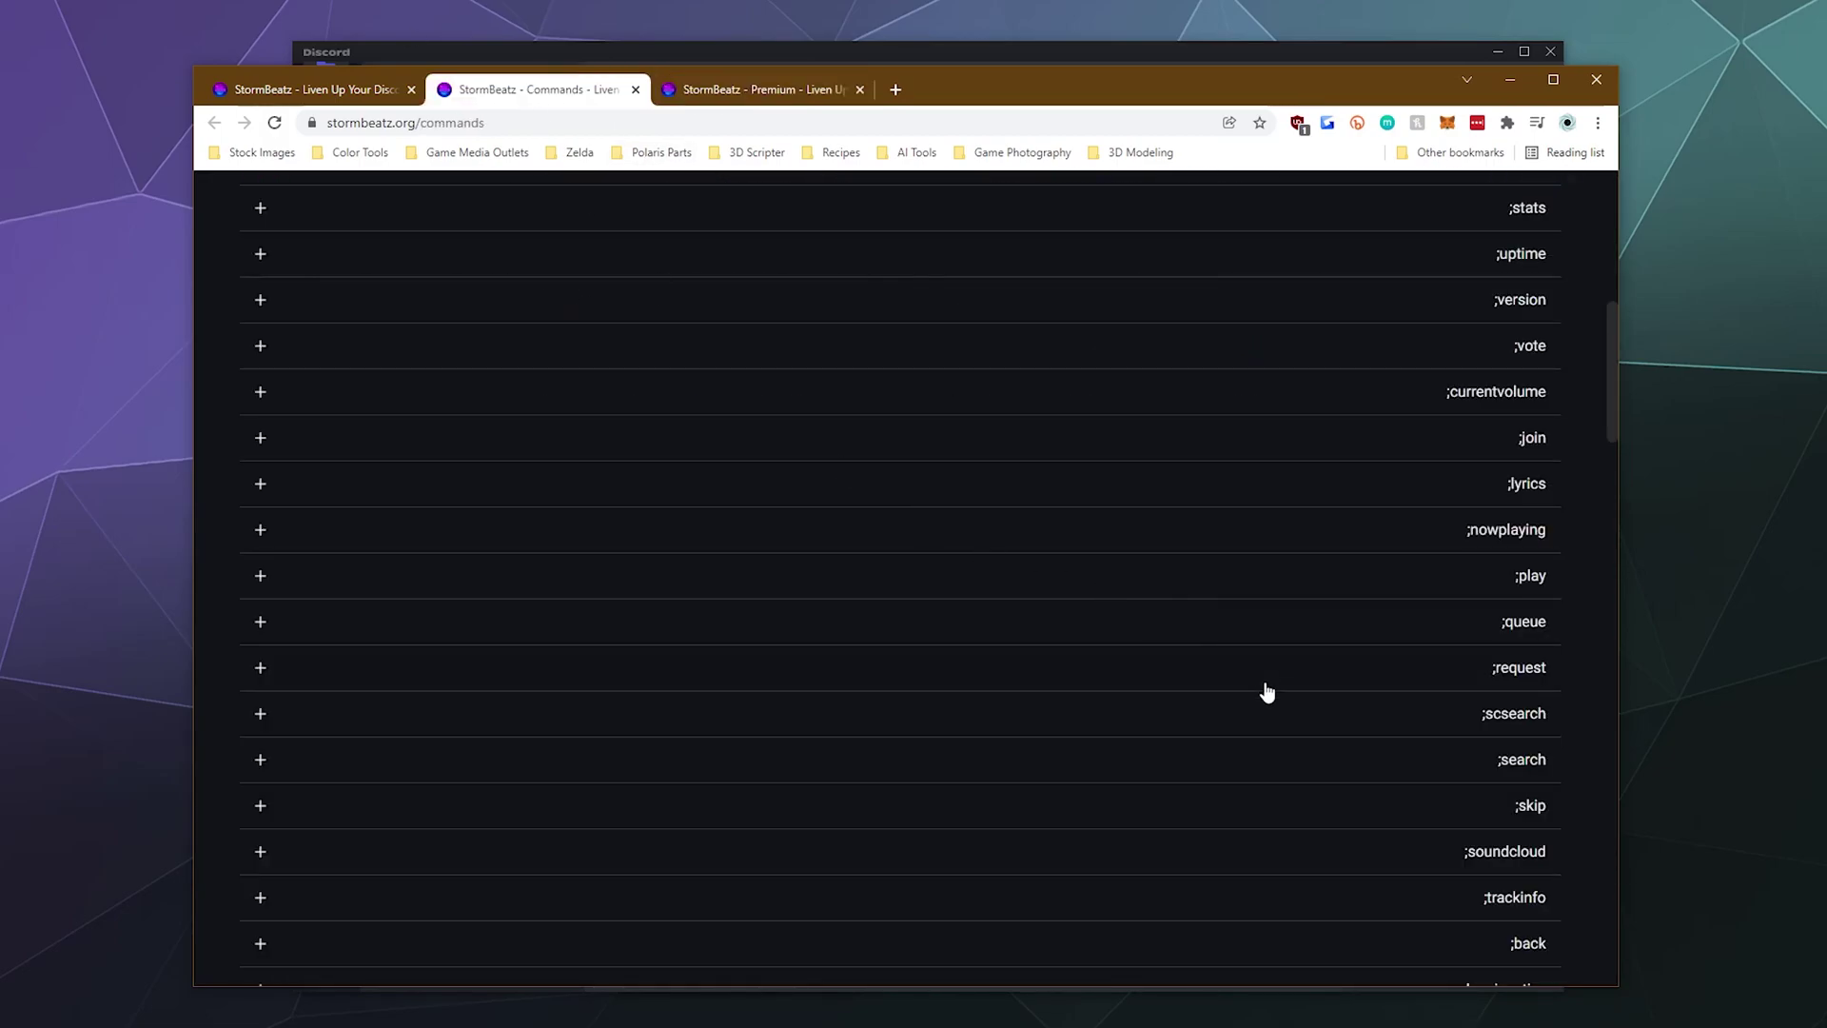
pyautogui.scroll(-6, 1131, 448)
pyautogui.scroll(-2, 1091, 412)
pyautogui.hotkey('ctrl', 'f')
pyautogui.write('night')
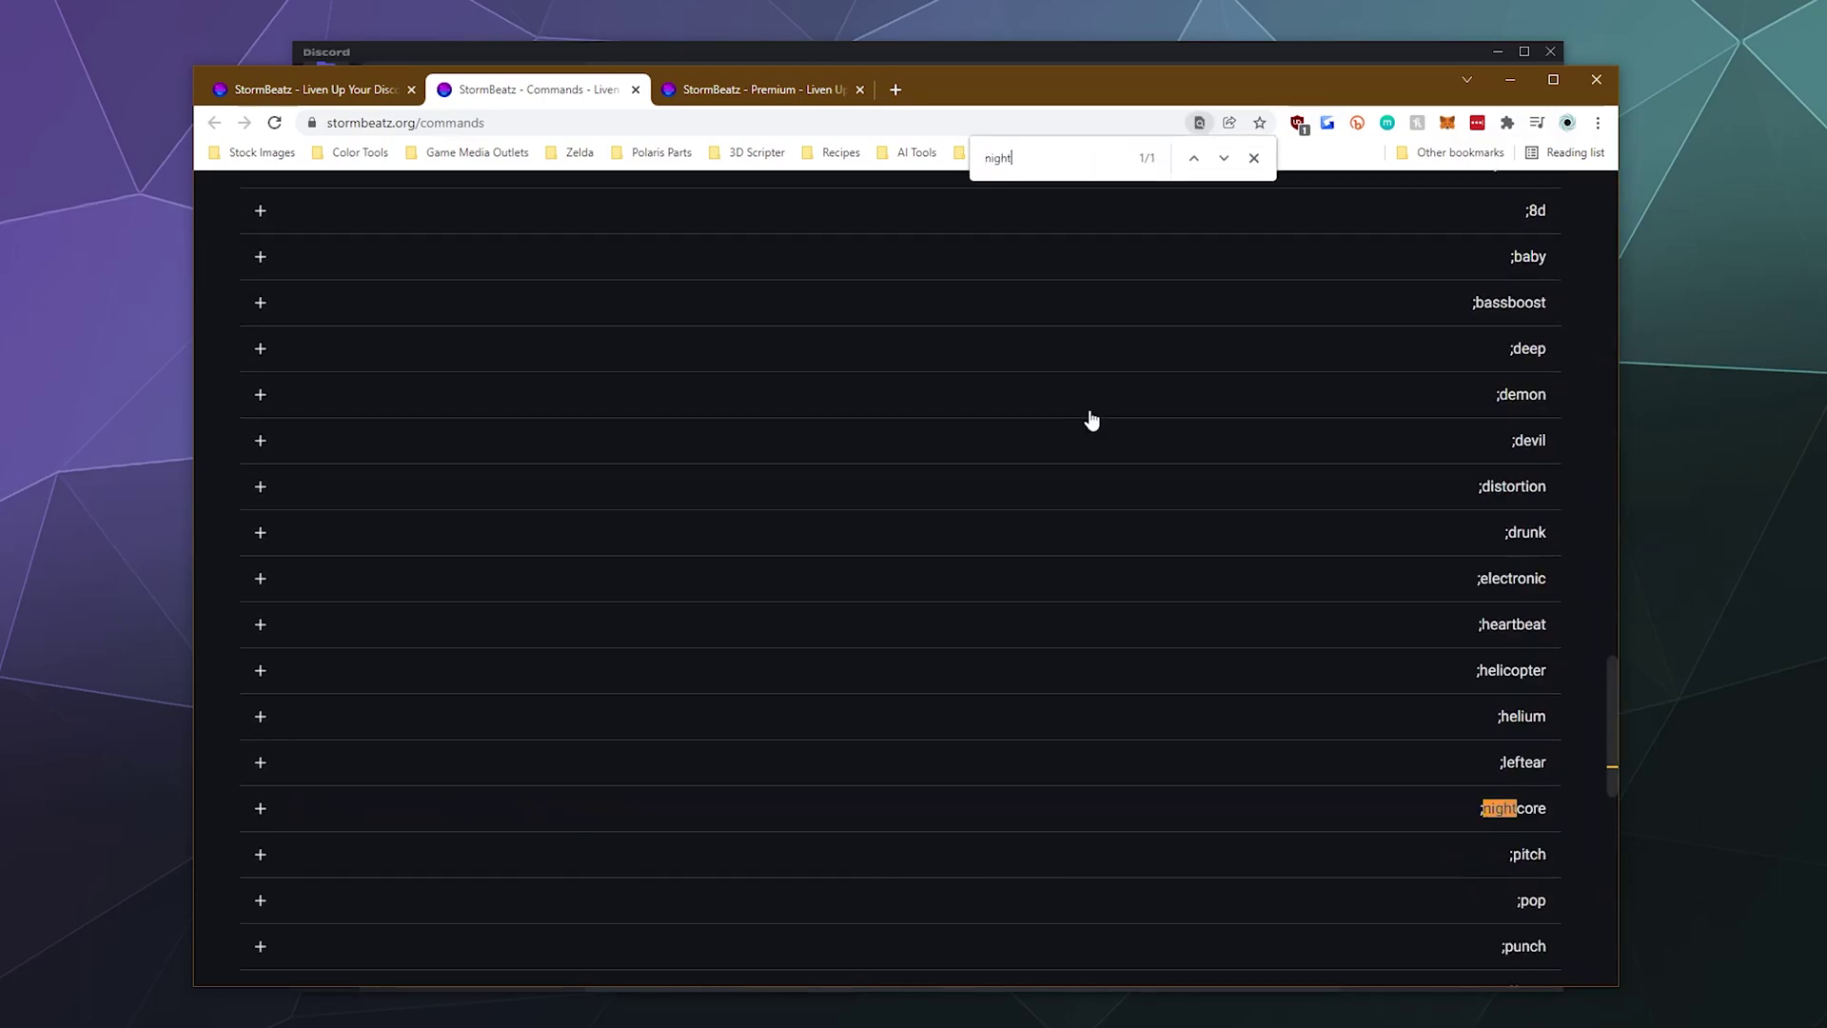
pyautogui.click(987, 824)
pyautogui.scroll(-3, 987, 698)
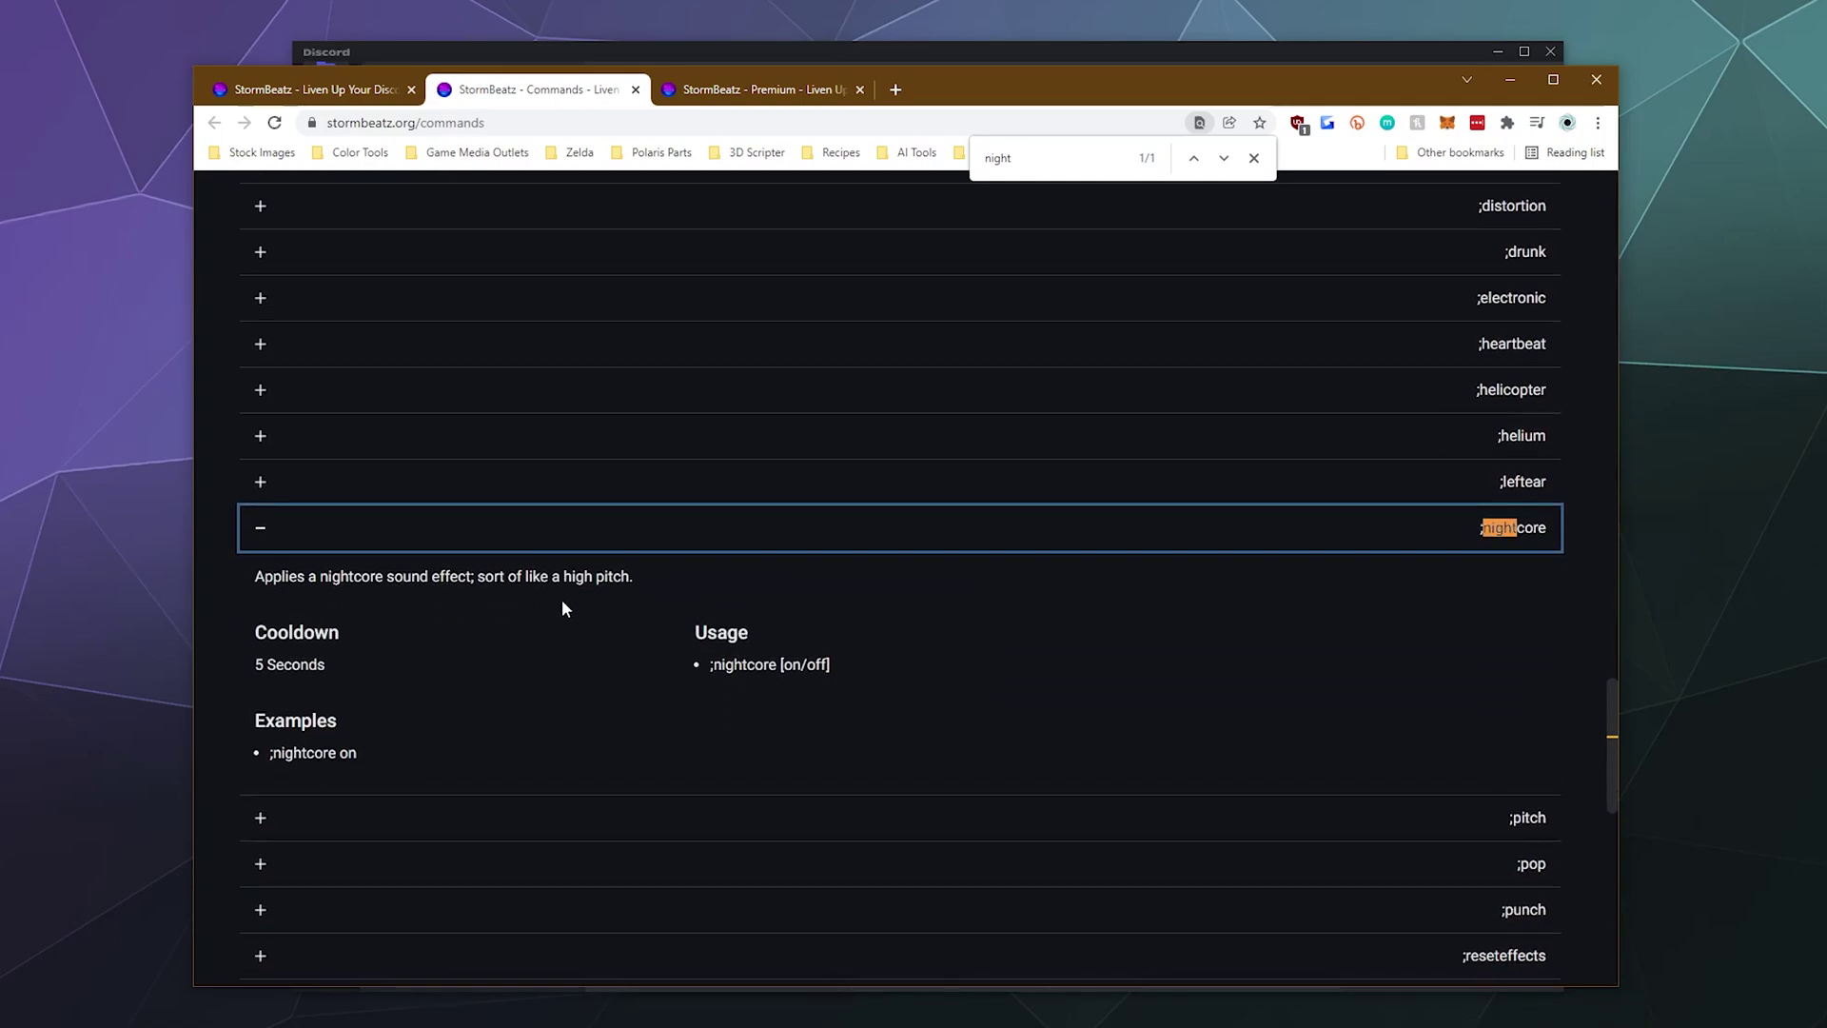
# - Collapse the ;nightcore entry and check the descriptions of the ;helicopter and ;treblebass sound effects
pyautogui.click(1260, 519)
pyautogui.click(1406, 393)
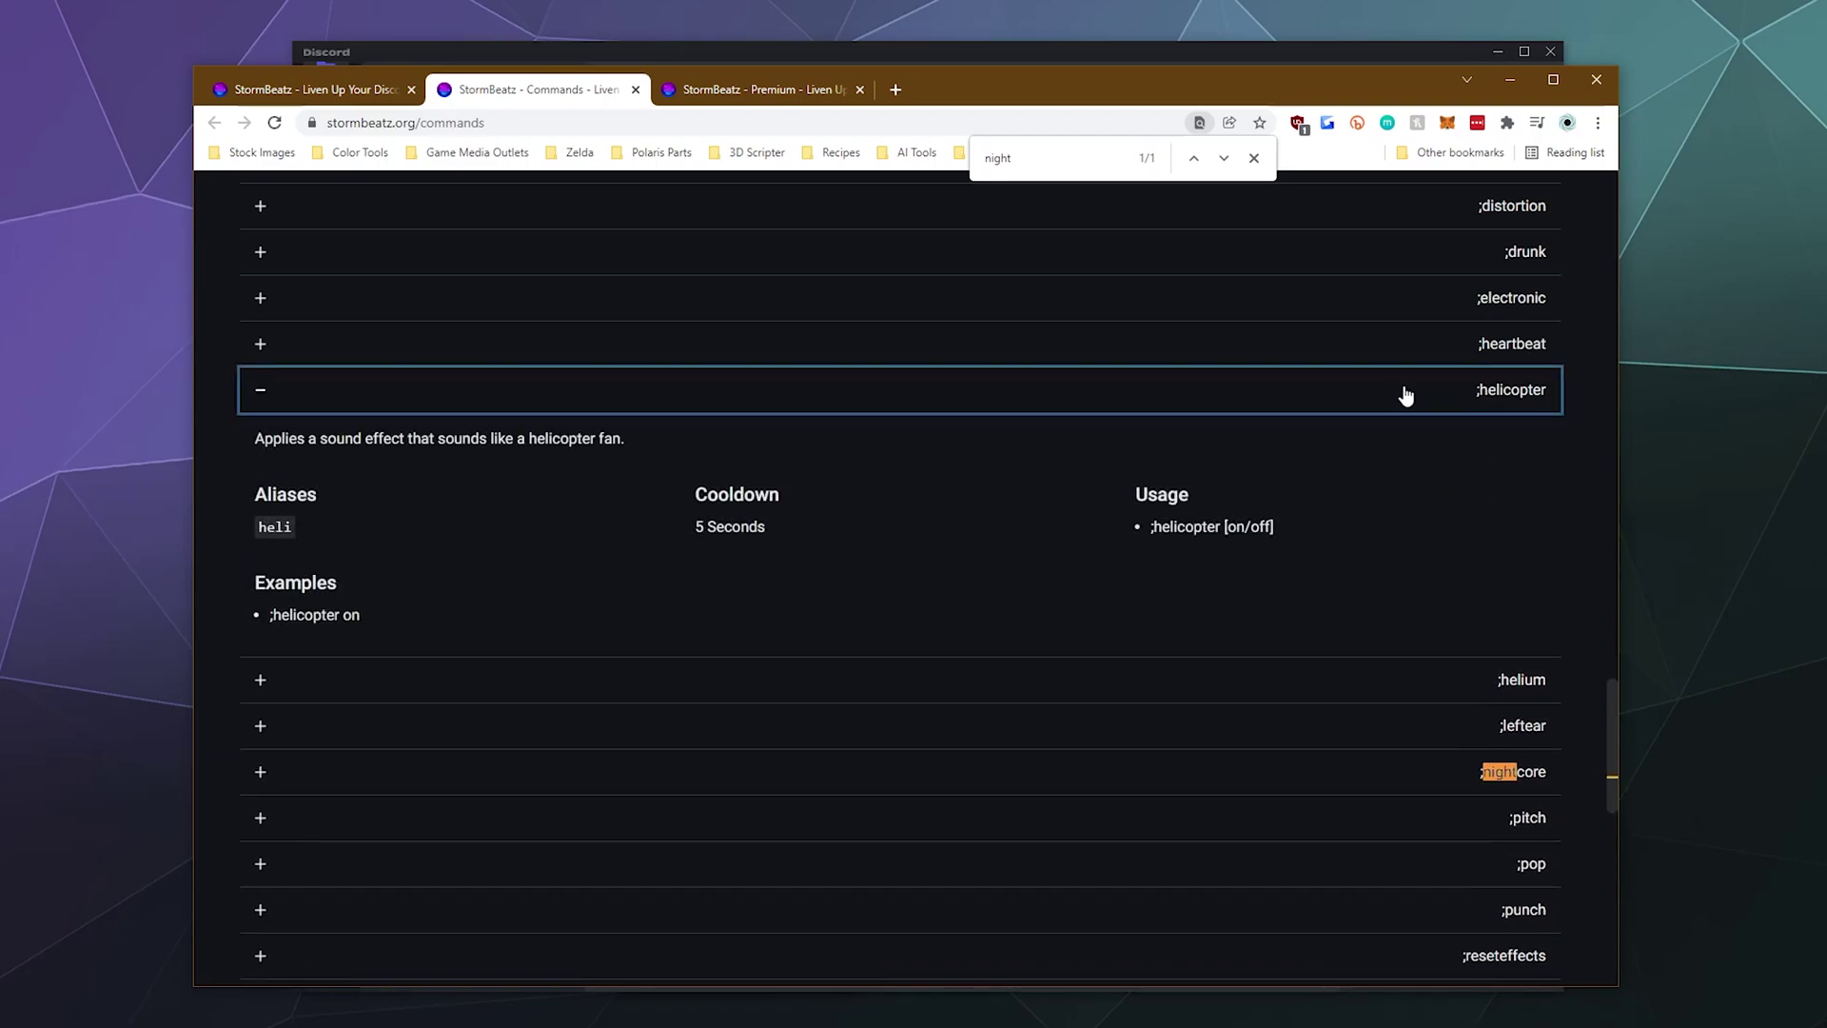
pyautogui.click(1405, 393)
pyautogui.scroll(-2, 1397, 494)
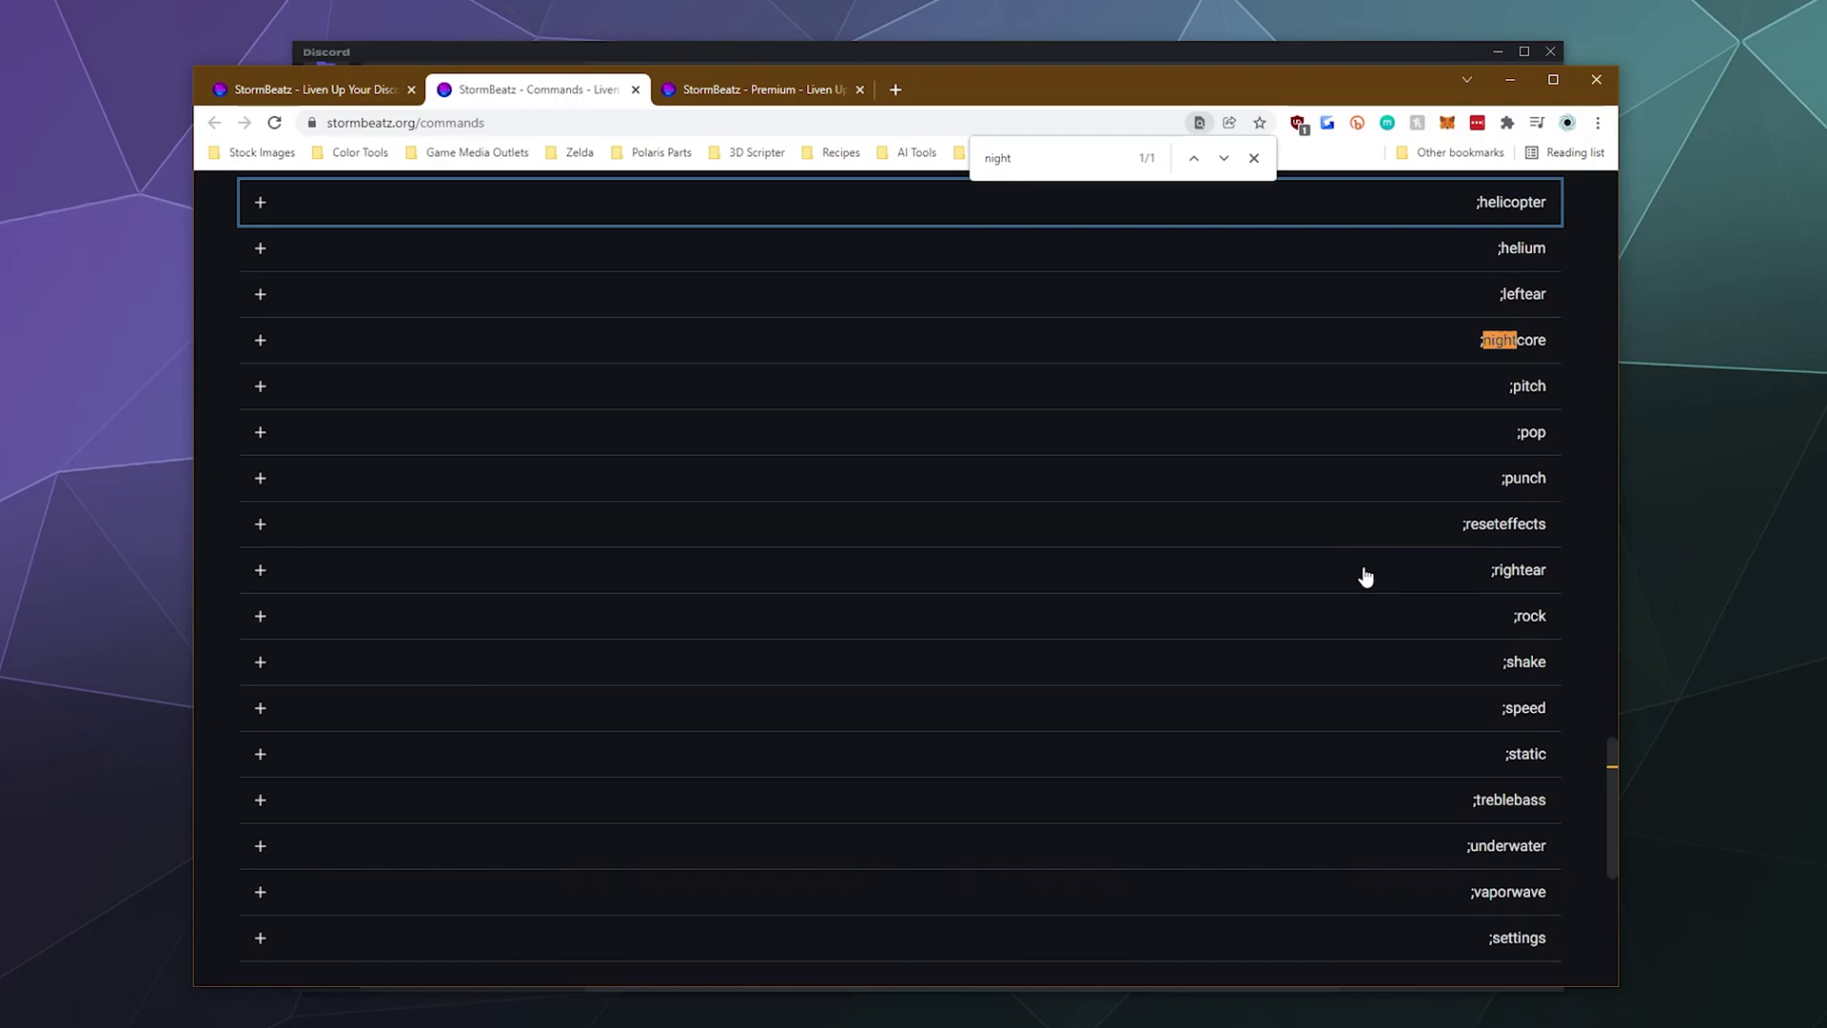
pyautogui.click(1362, 807)
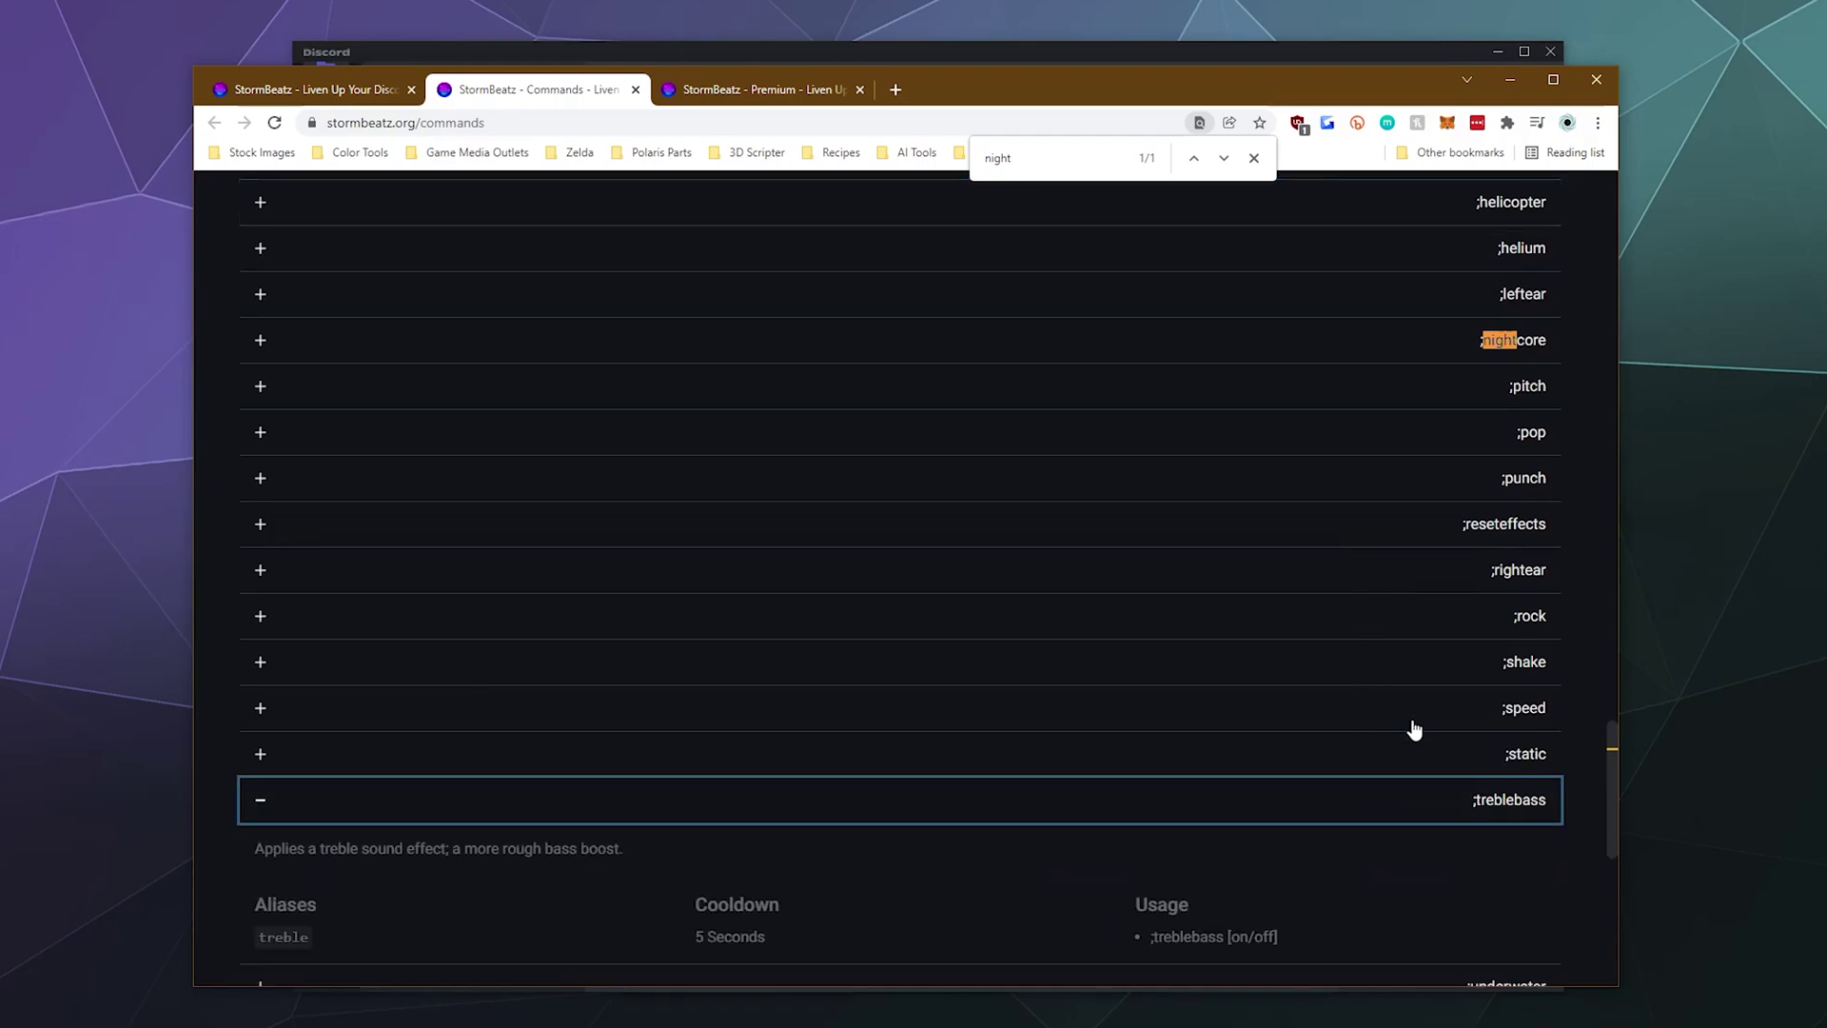
pyautogui.click(1382, 804)
# - Read the usage details of the ;vaporwave command and collapse its entry
pyautogui.scroll(-3, 1382, 742)
pyautogui.scroll(1, 1386, 745)
pyautogui.scroll(2, 1385, 752)
pyautogui.click(1379, 880)
pyautogui.scroll(-3, 1378, 761)
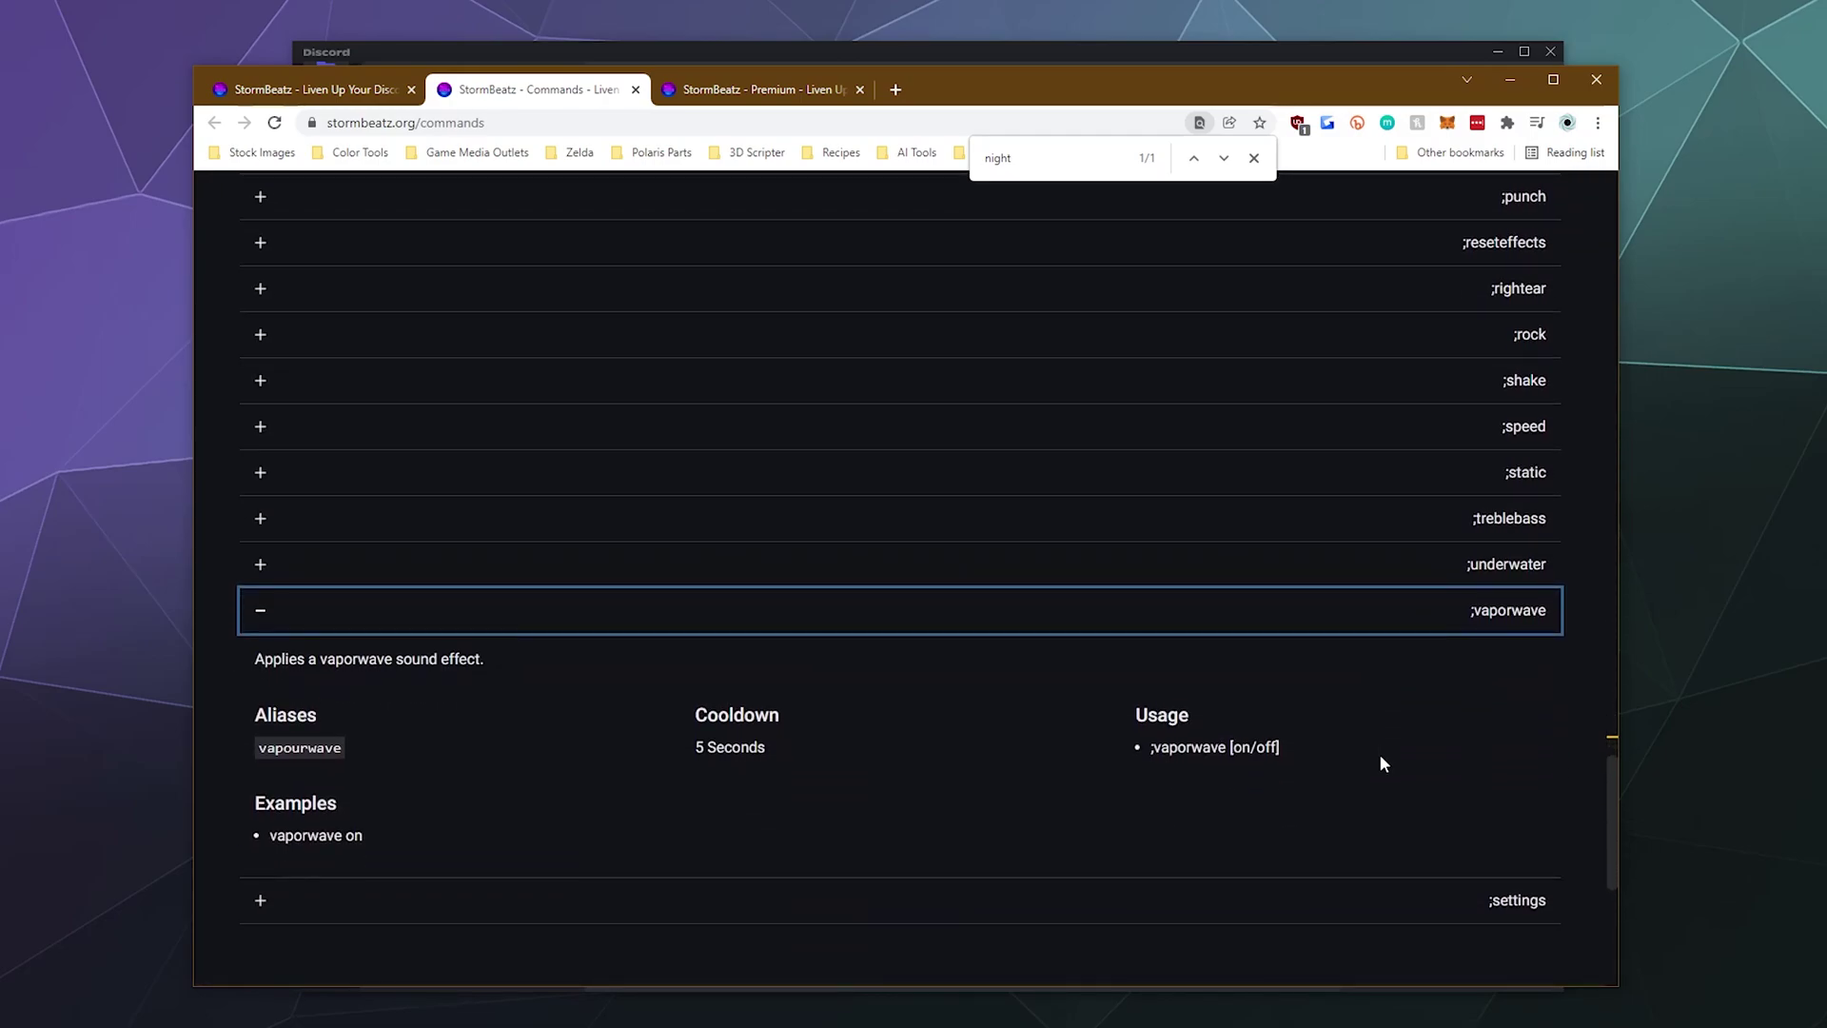
pyautogui.click(1052, 623)
# - Look back through the command list up to ;aliases and collapse the ;removerange entry
pyautogui.scroll(5, 1051, 623)
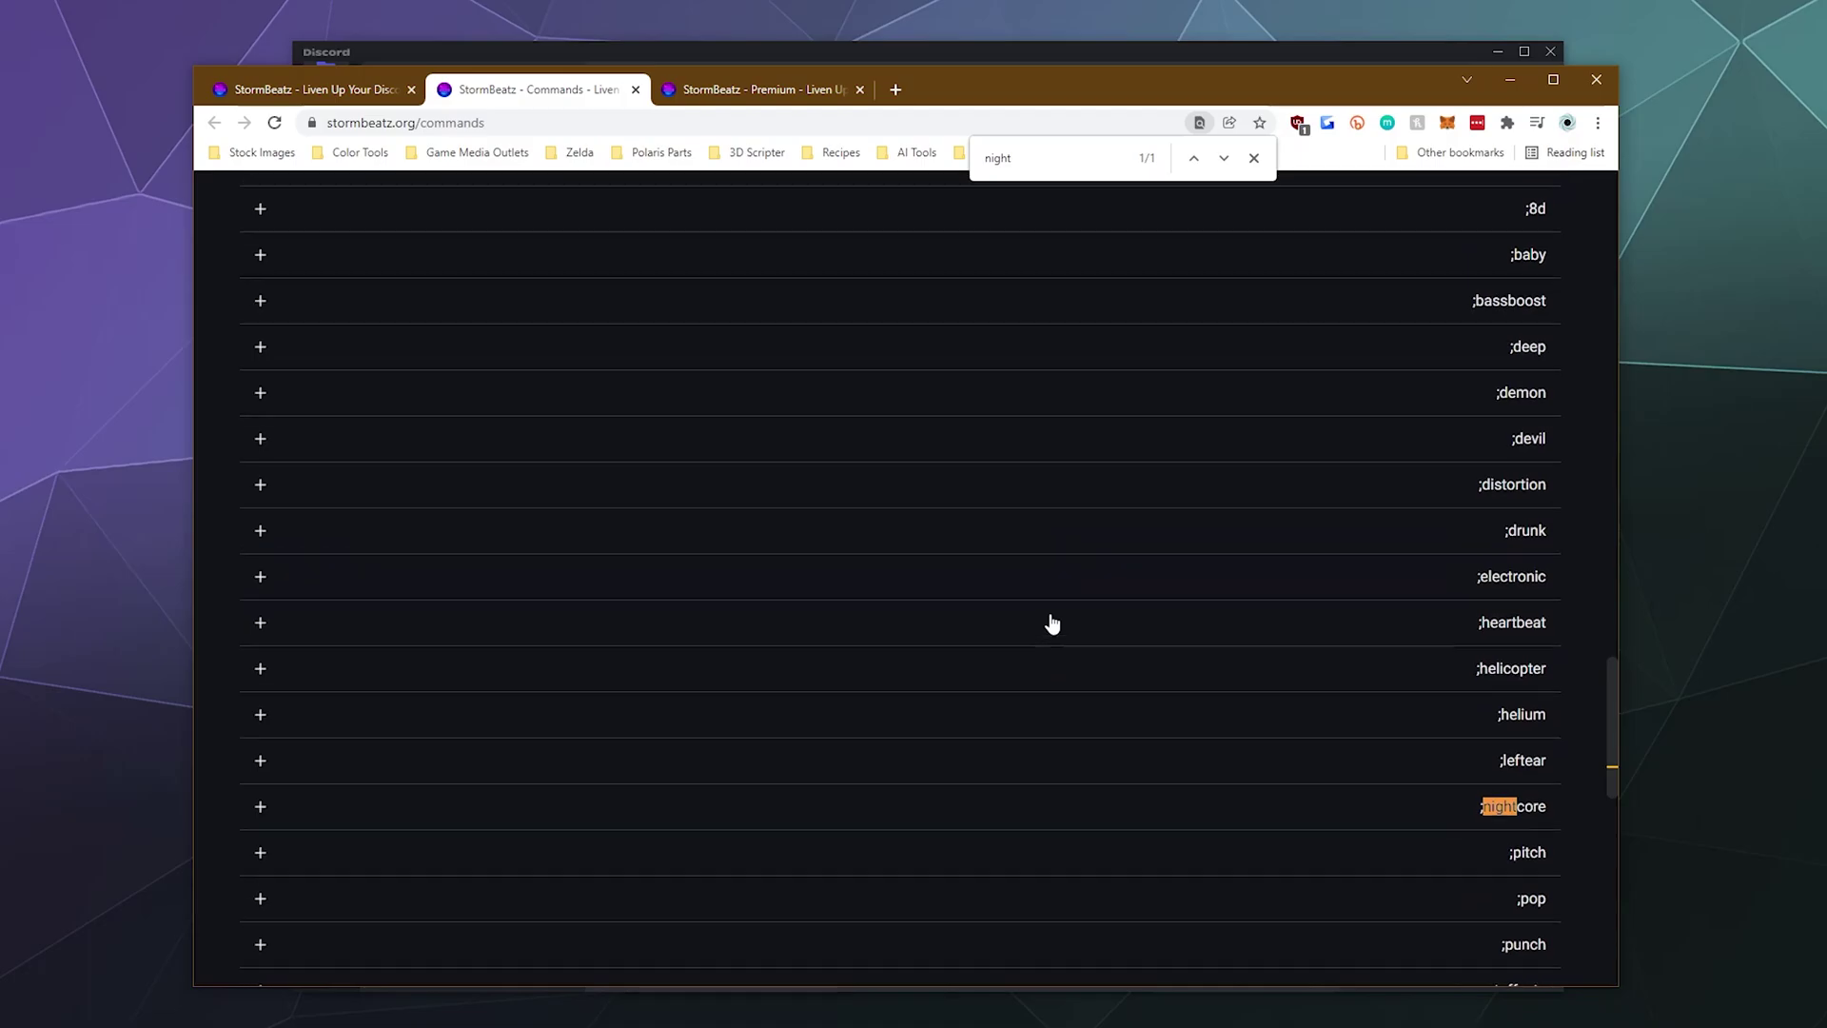
pyautogui.scroll(5, 1051, 624)
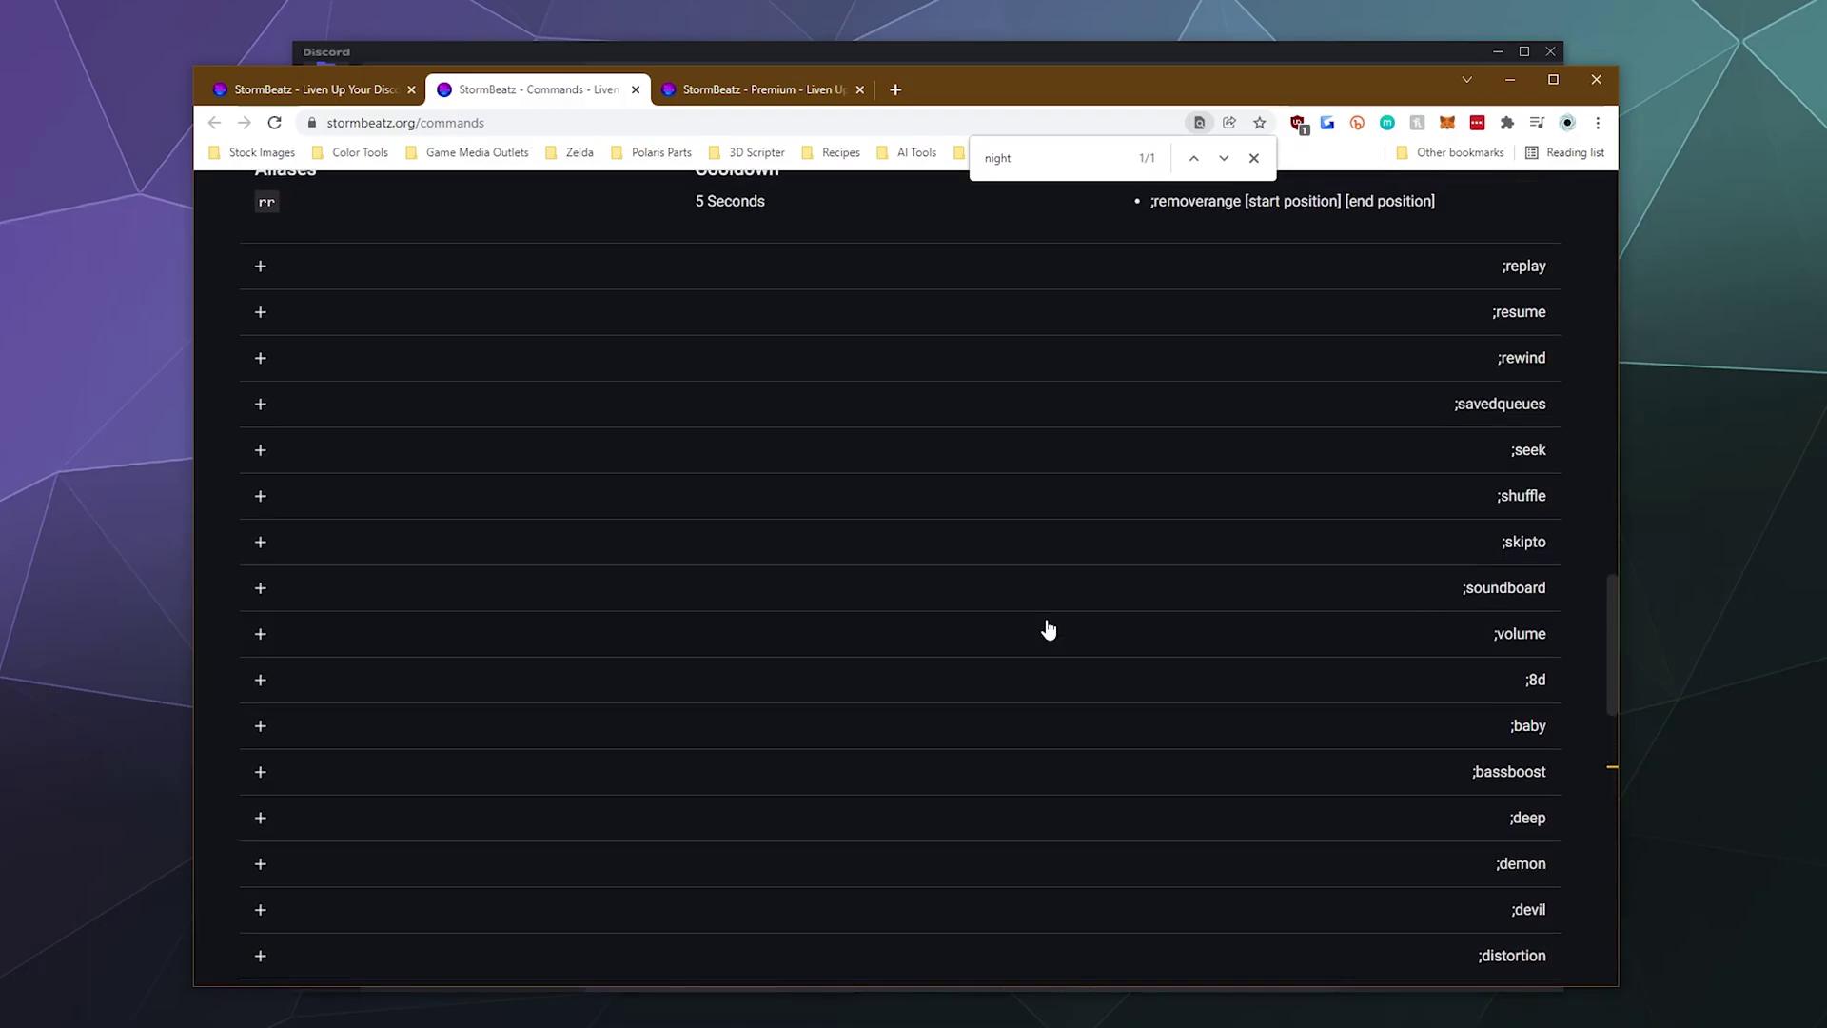
pyautogui.scroll(7, 1048, 628)
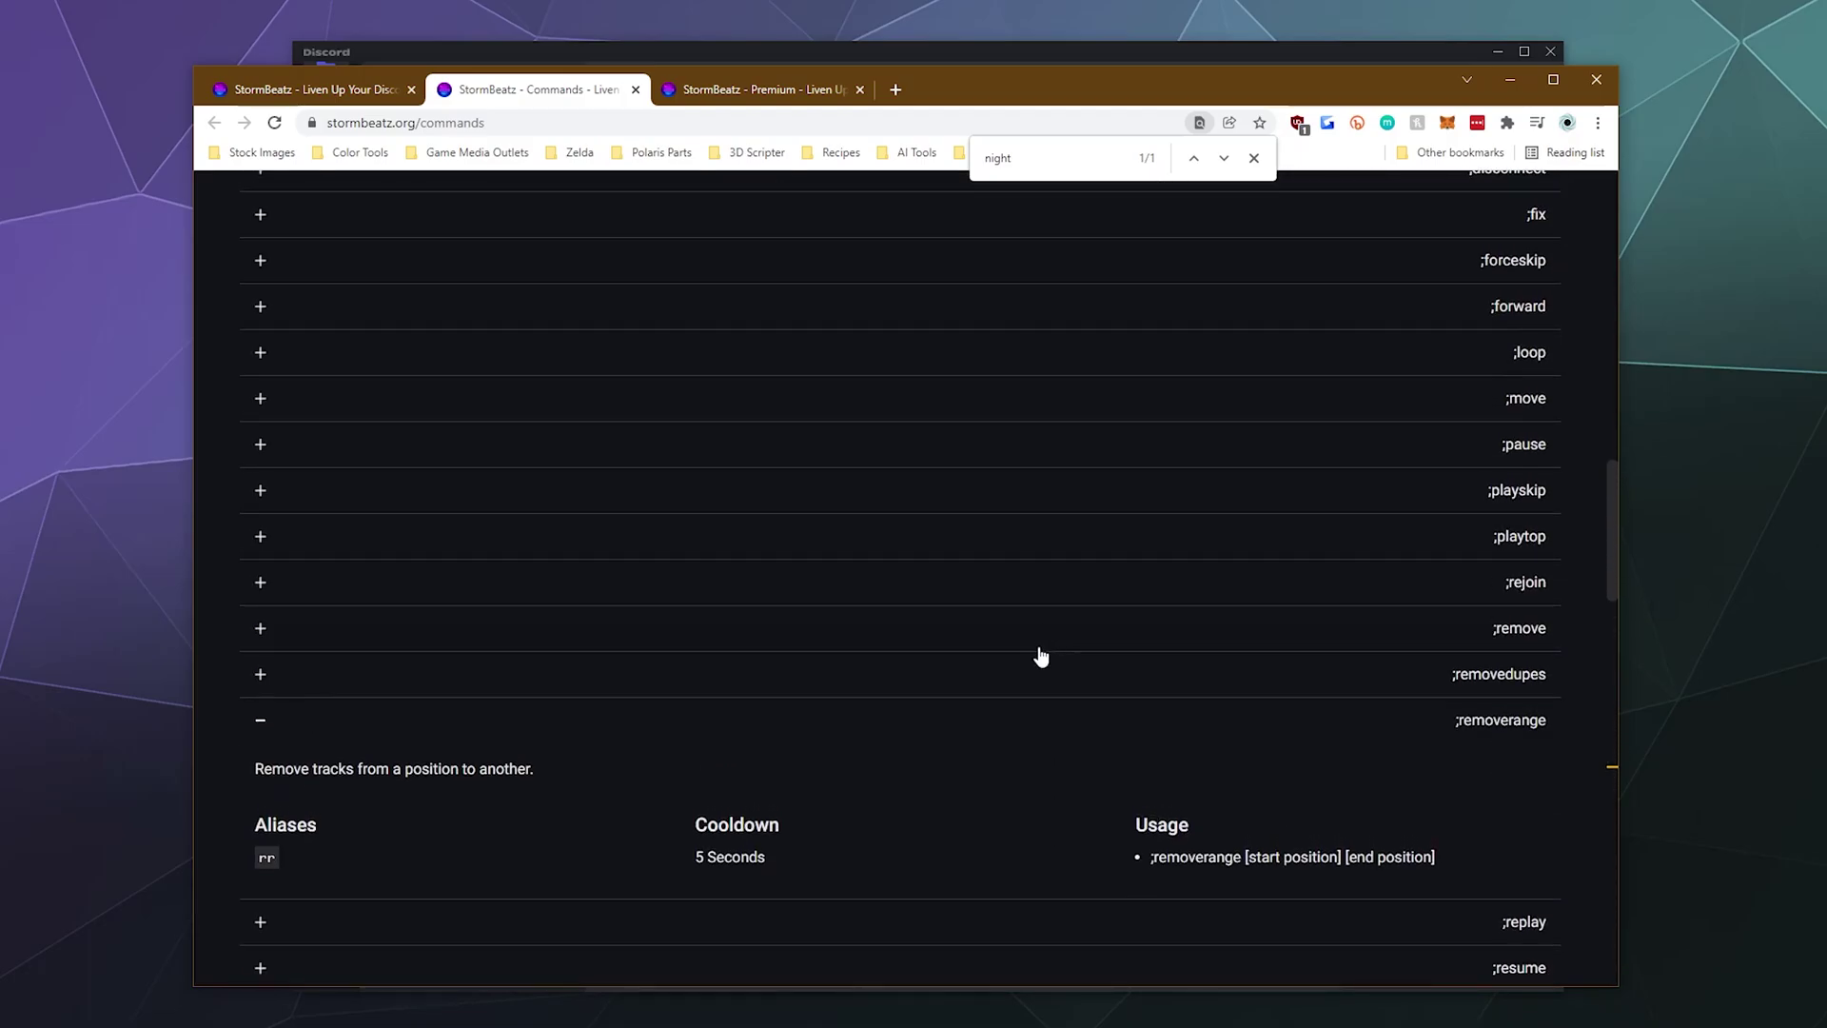
pyautogui.click(1020, 724)
pyautogui.scroll(13, 1016, 664)
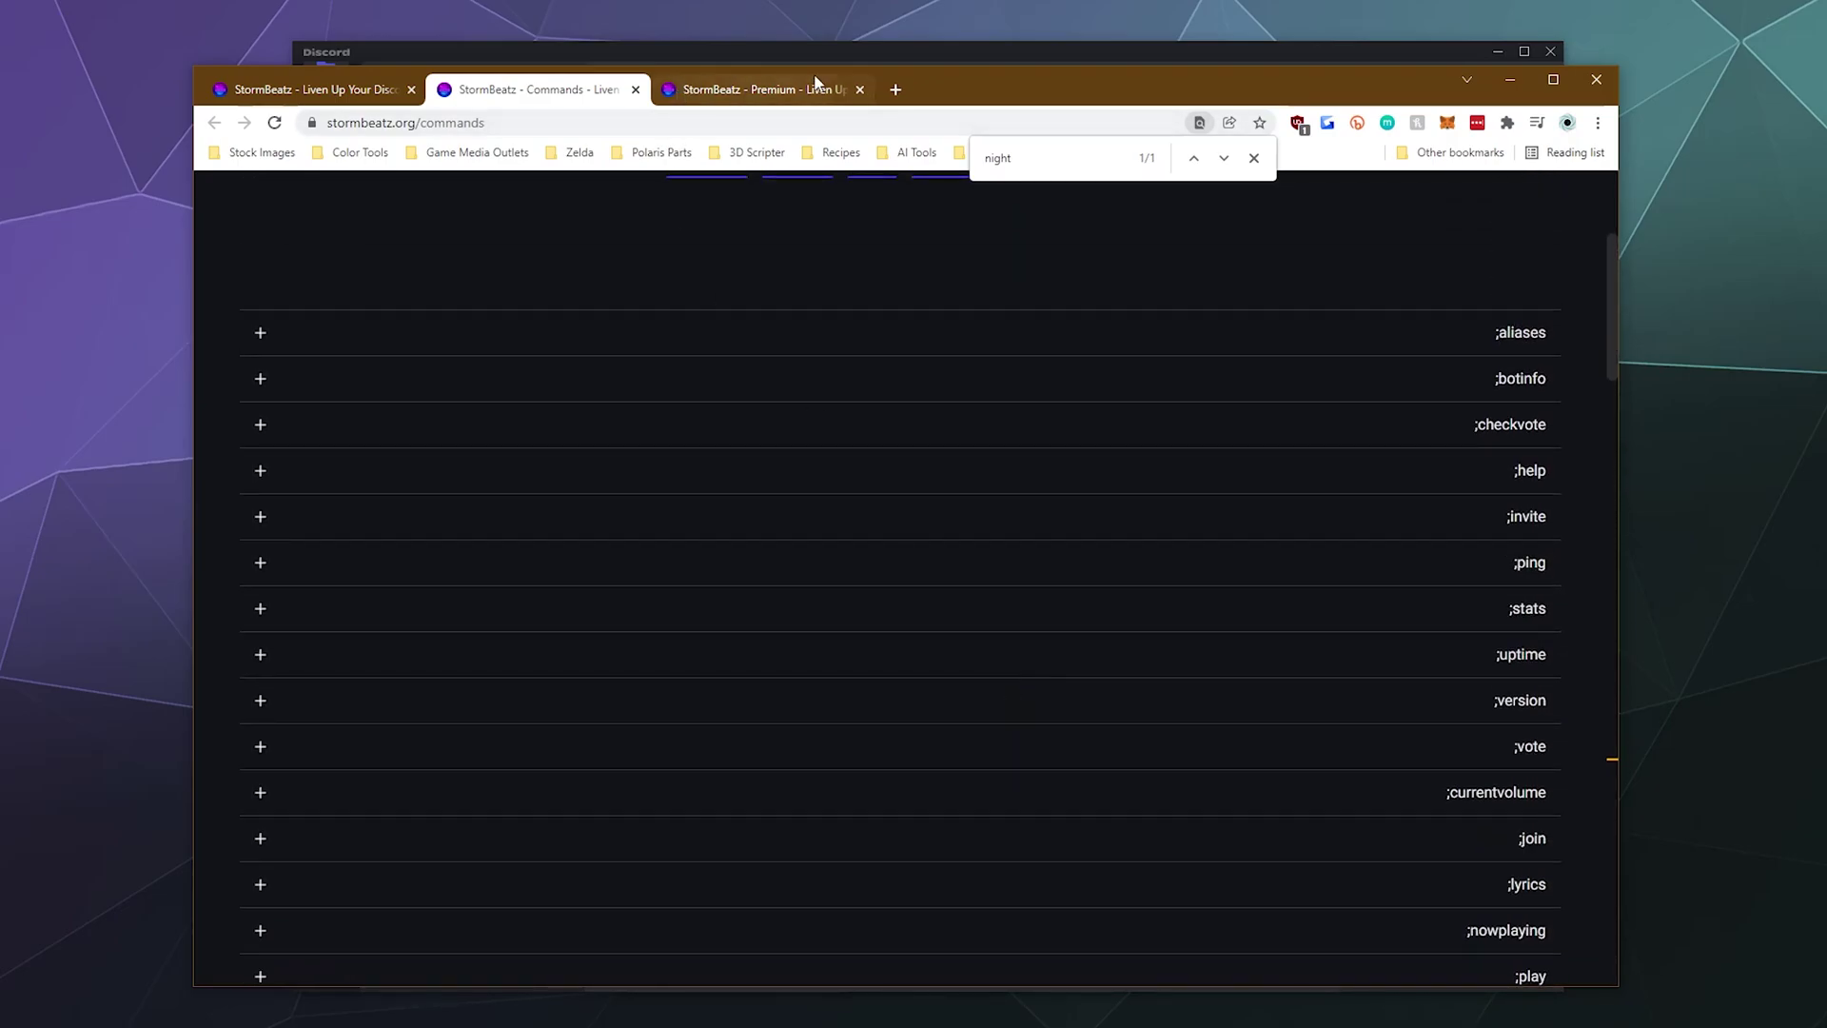
# - Switch to Discord and check the bot's latency by sending ";ping" in the general channel
pyautogui.click(877, 55)
pyautogui.click(830, 947)
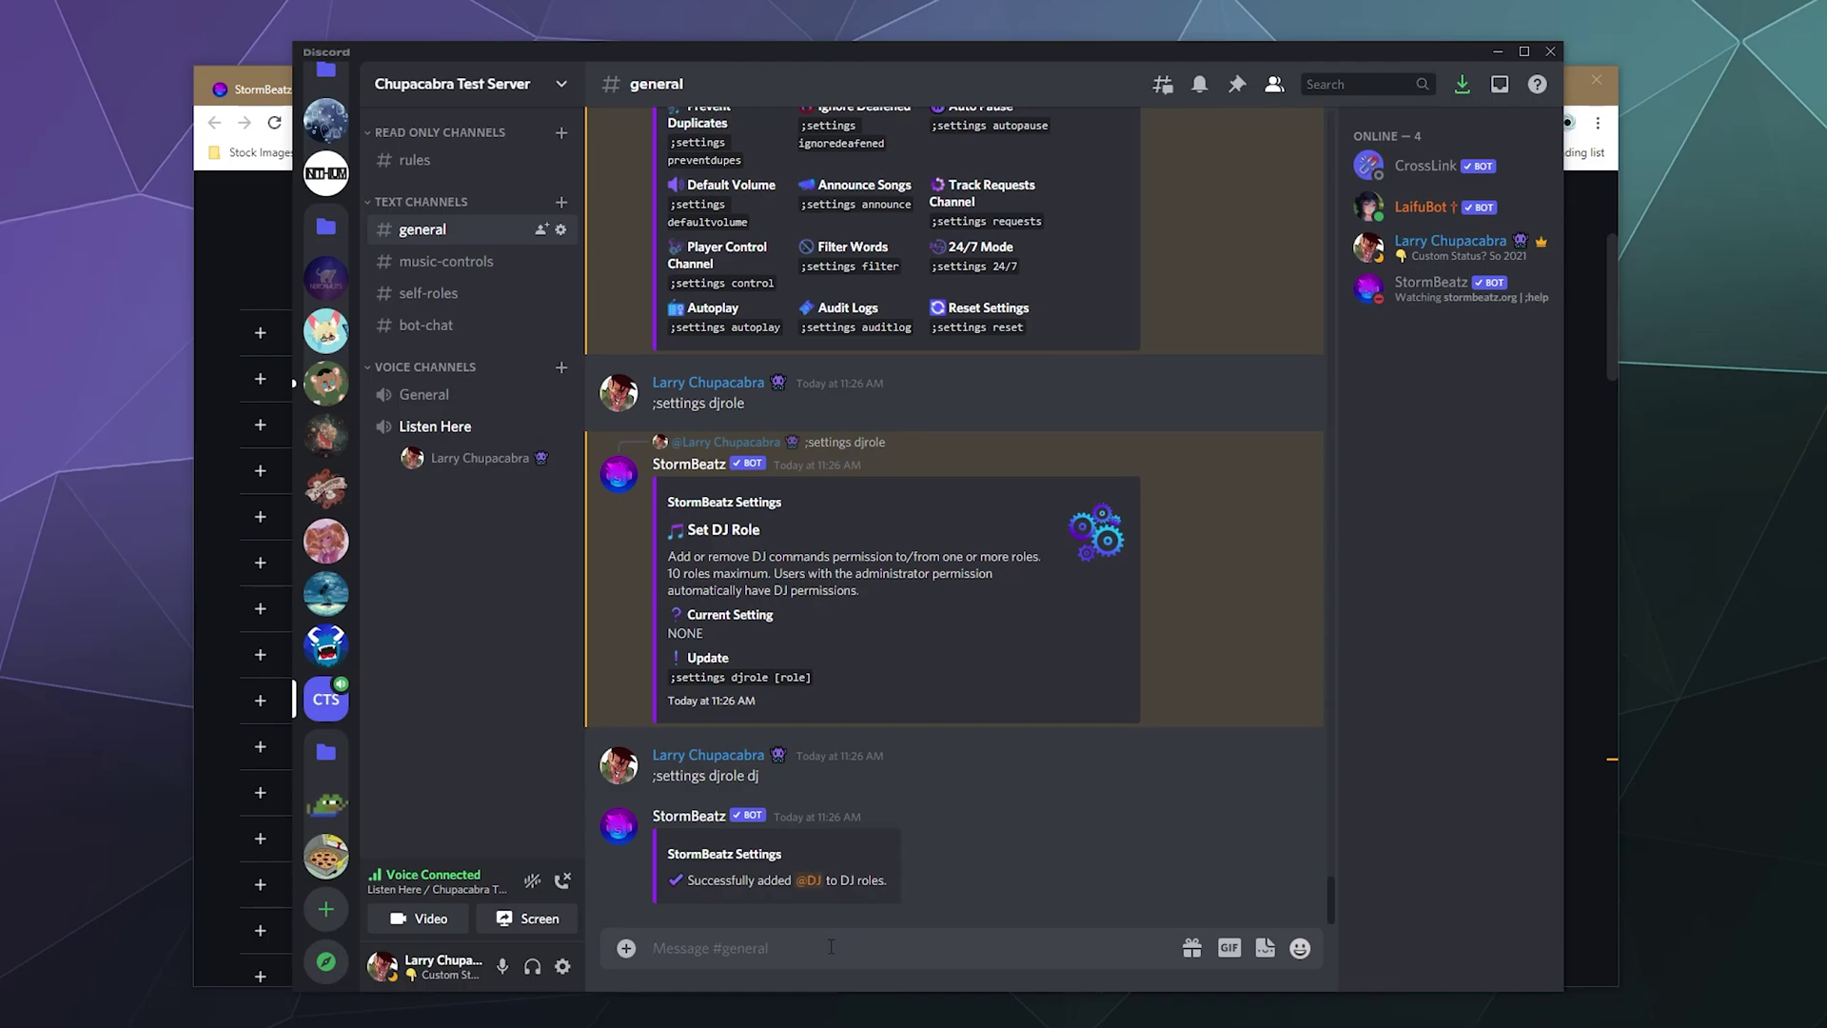
pyautogui.write(';ping')
pyautogui.press('Return')
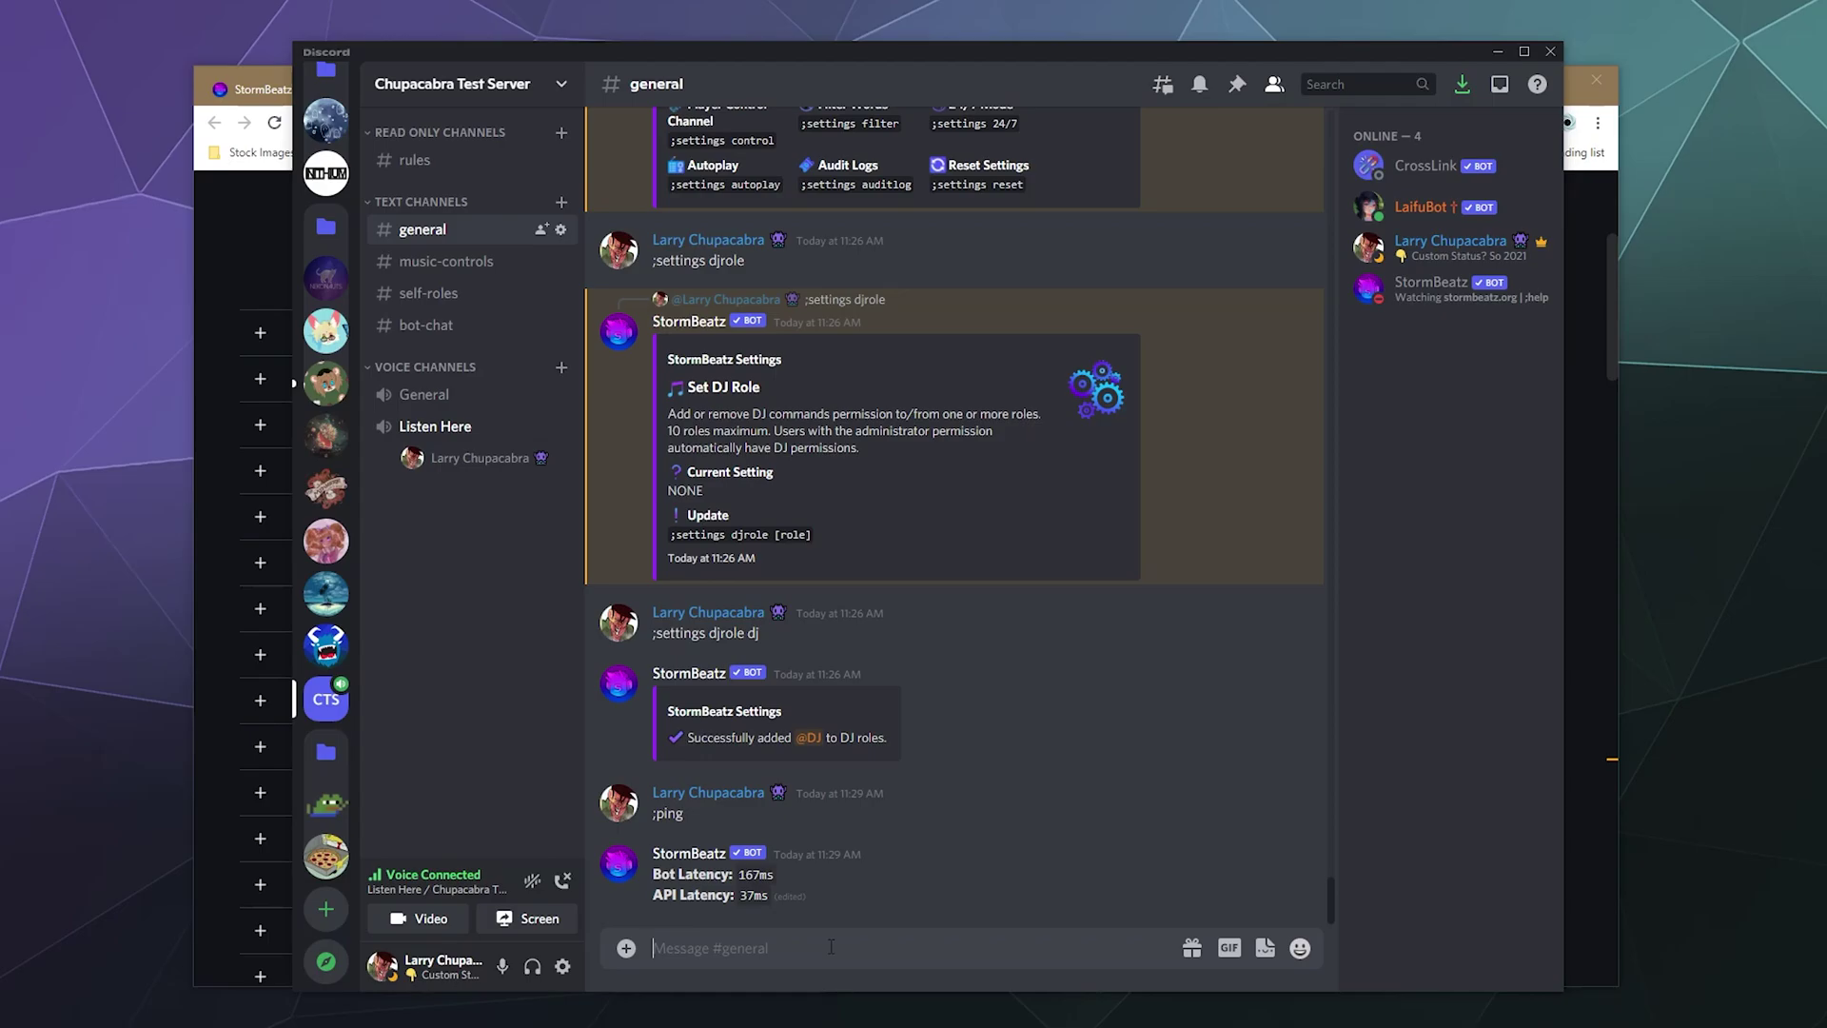
# - Send ";search NCS" in the general channel and choose "Top 10 Most Popular Songs by NCS | Episode 1" from the offered tracks
pyautogui.write(';search NCS')
pyautogui.press('Return')
pyautogui.click(827, 848)
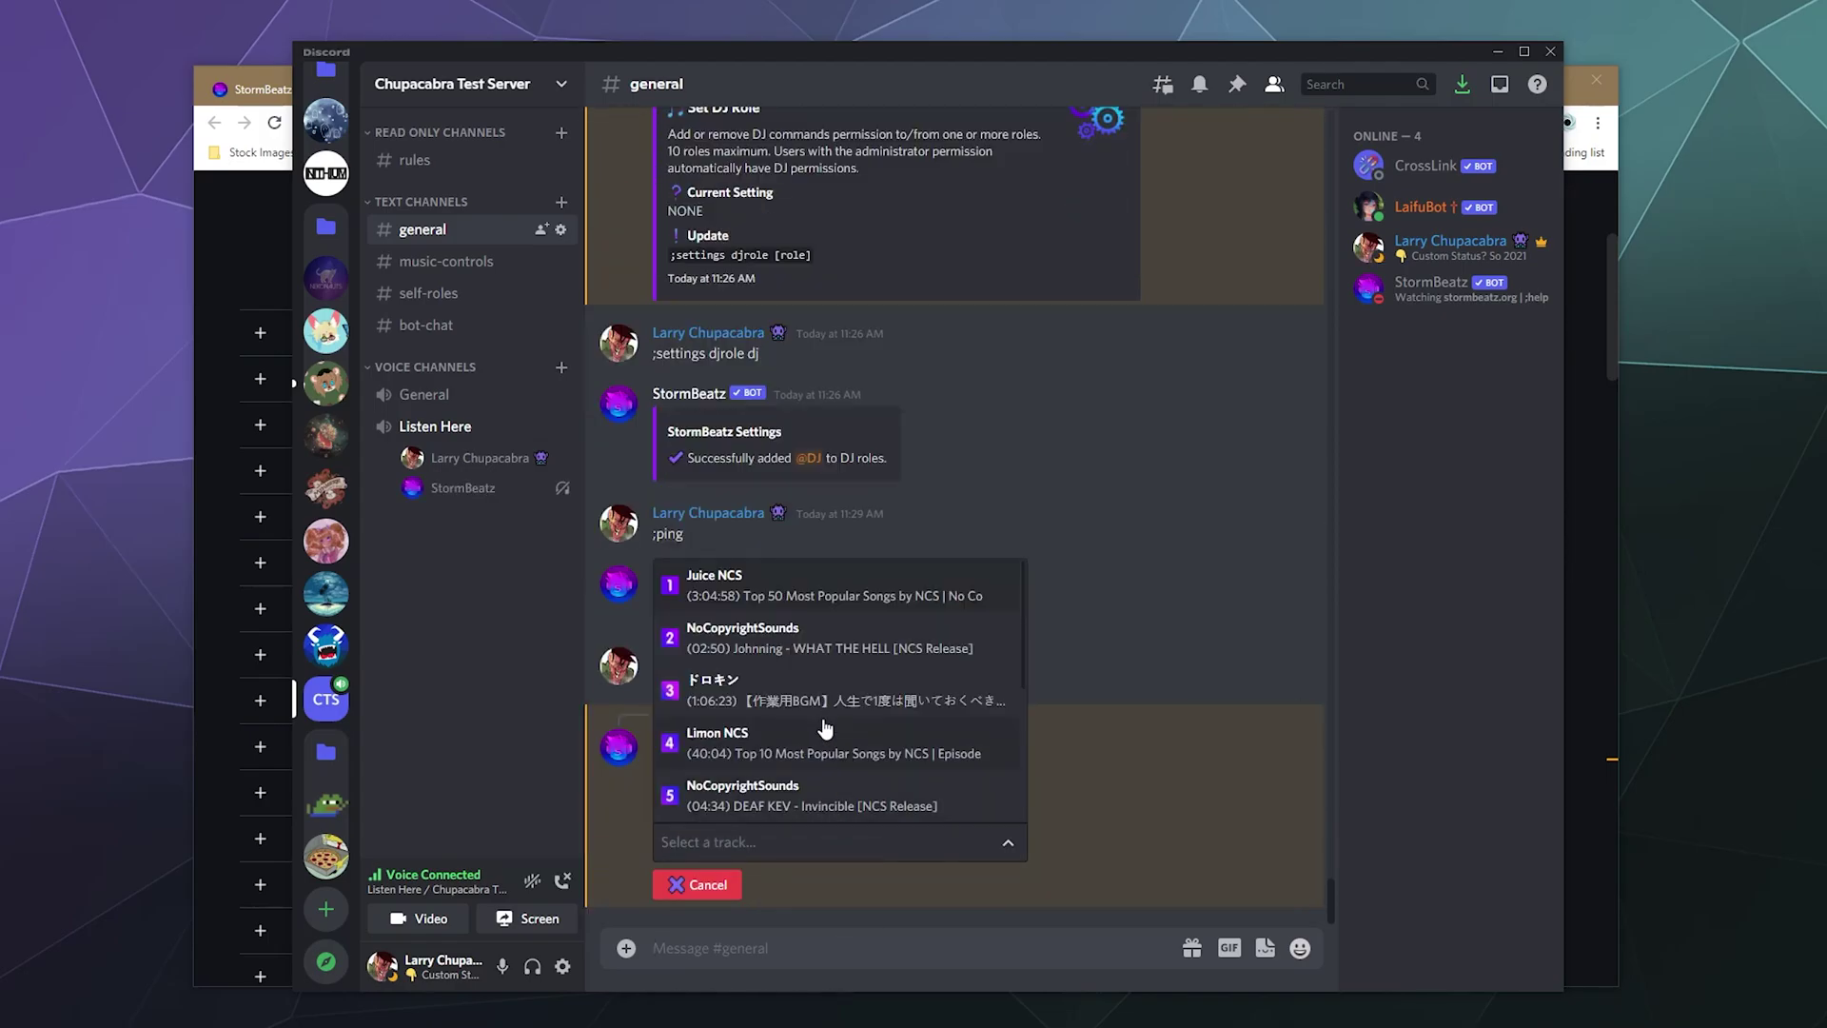
pyautogui.click(804, 730)
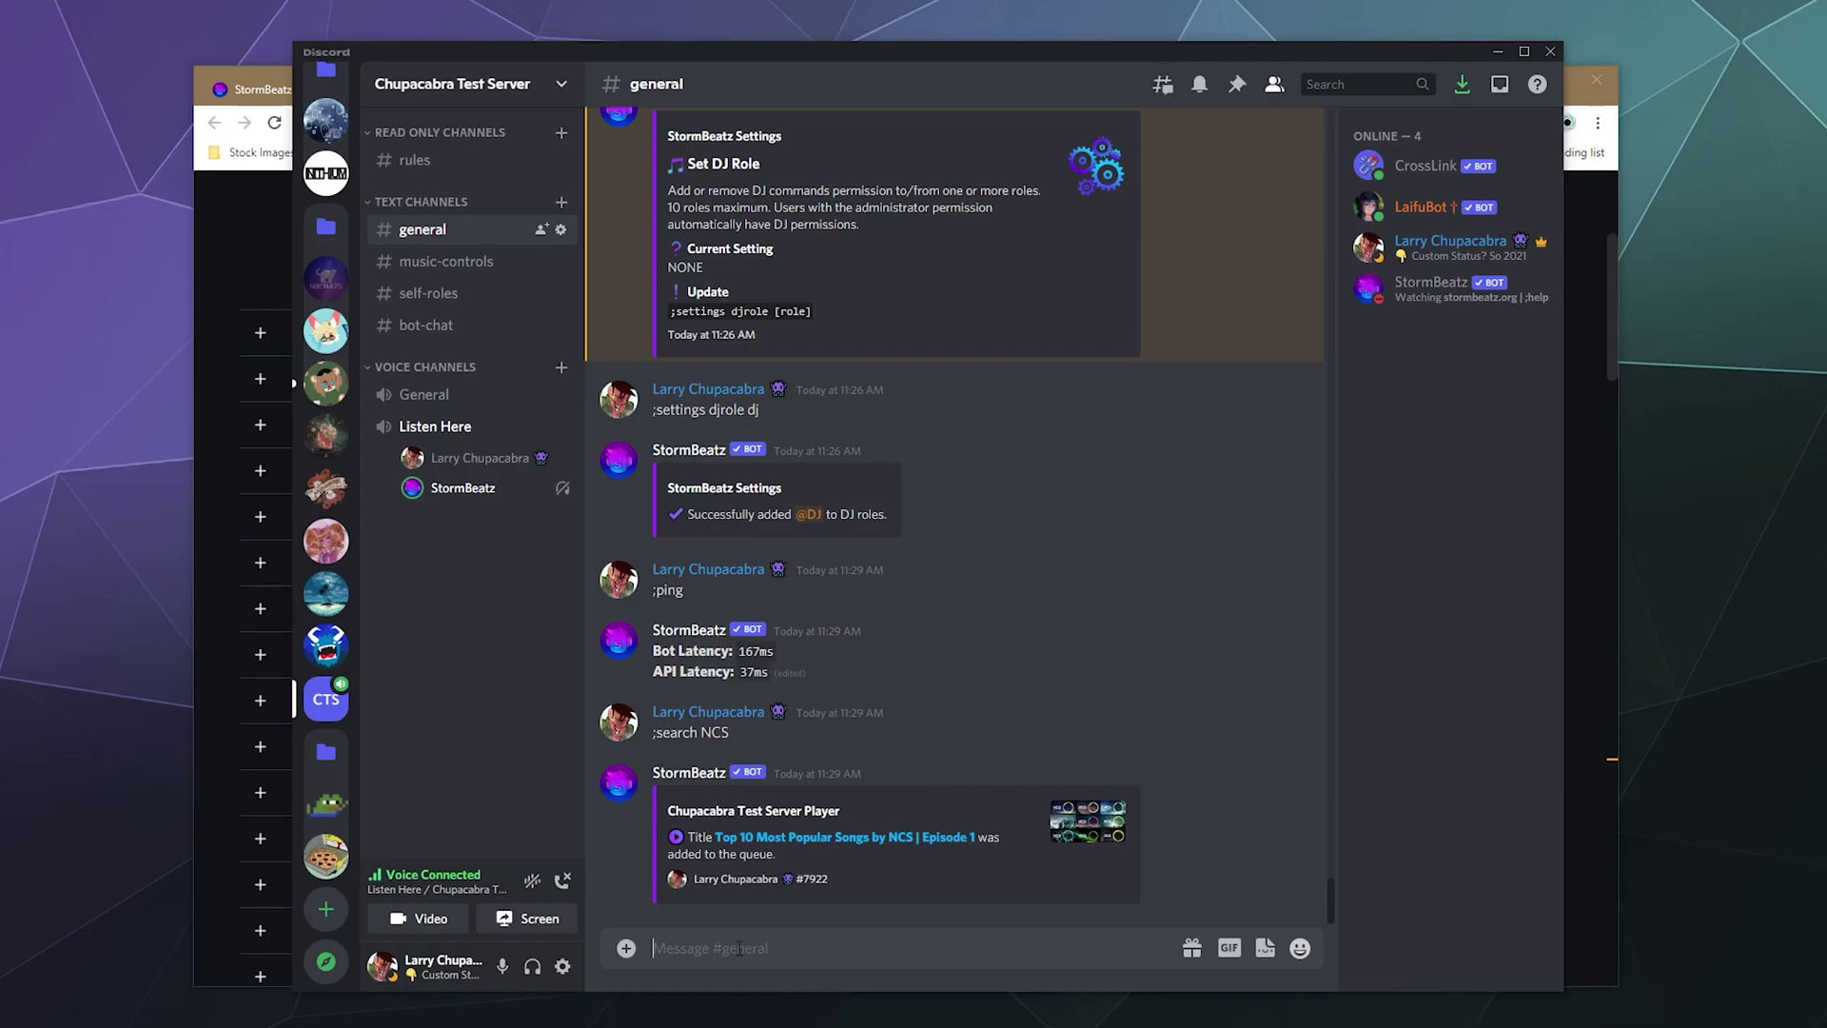
# - Request the player troubleshooting help with ";fix" and try to switch the voice region with ";fix voice"
pyautogui.write(';fix')
pyautogui.press('Return')
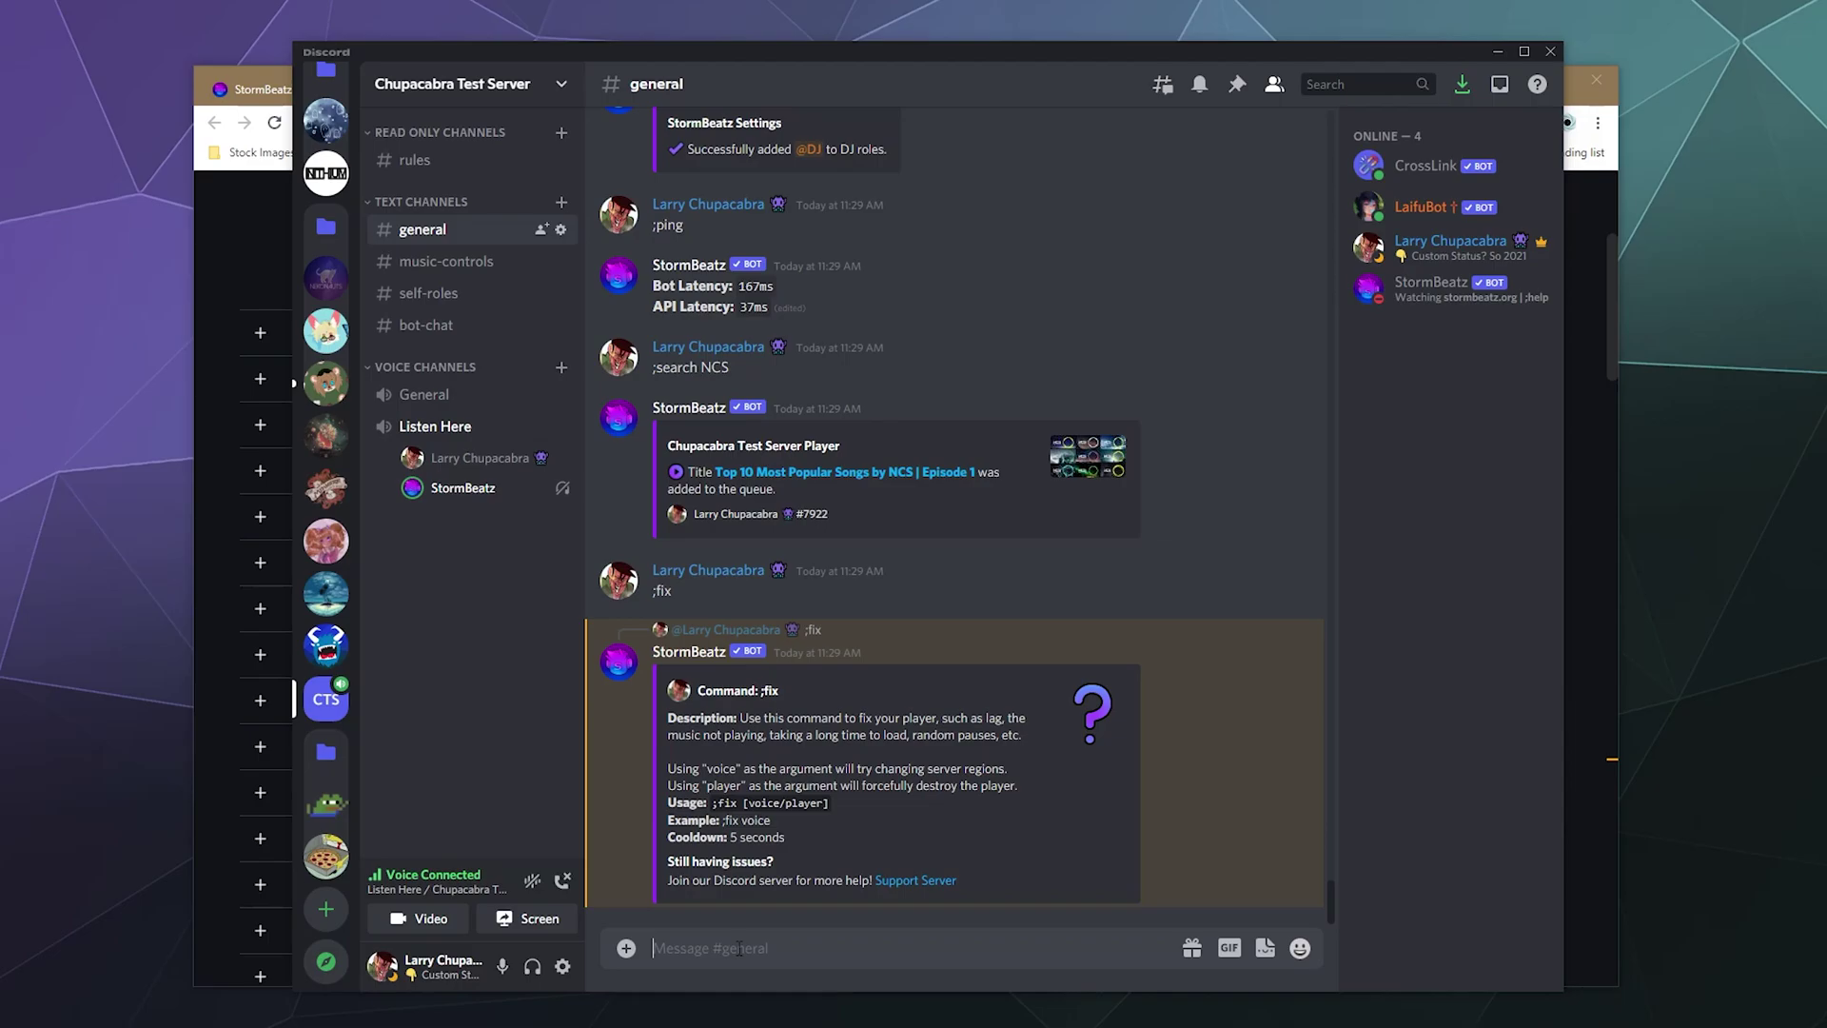
pyautogui.write(';fix voice')
pyautogui.press('Return')
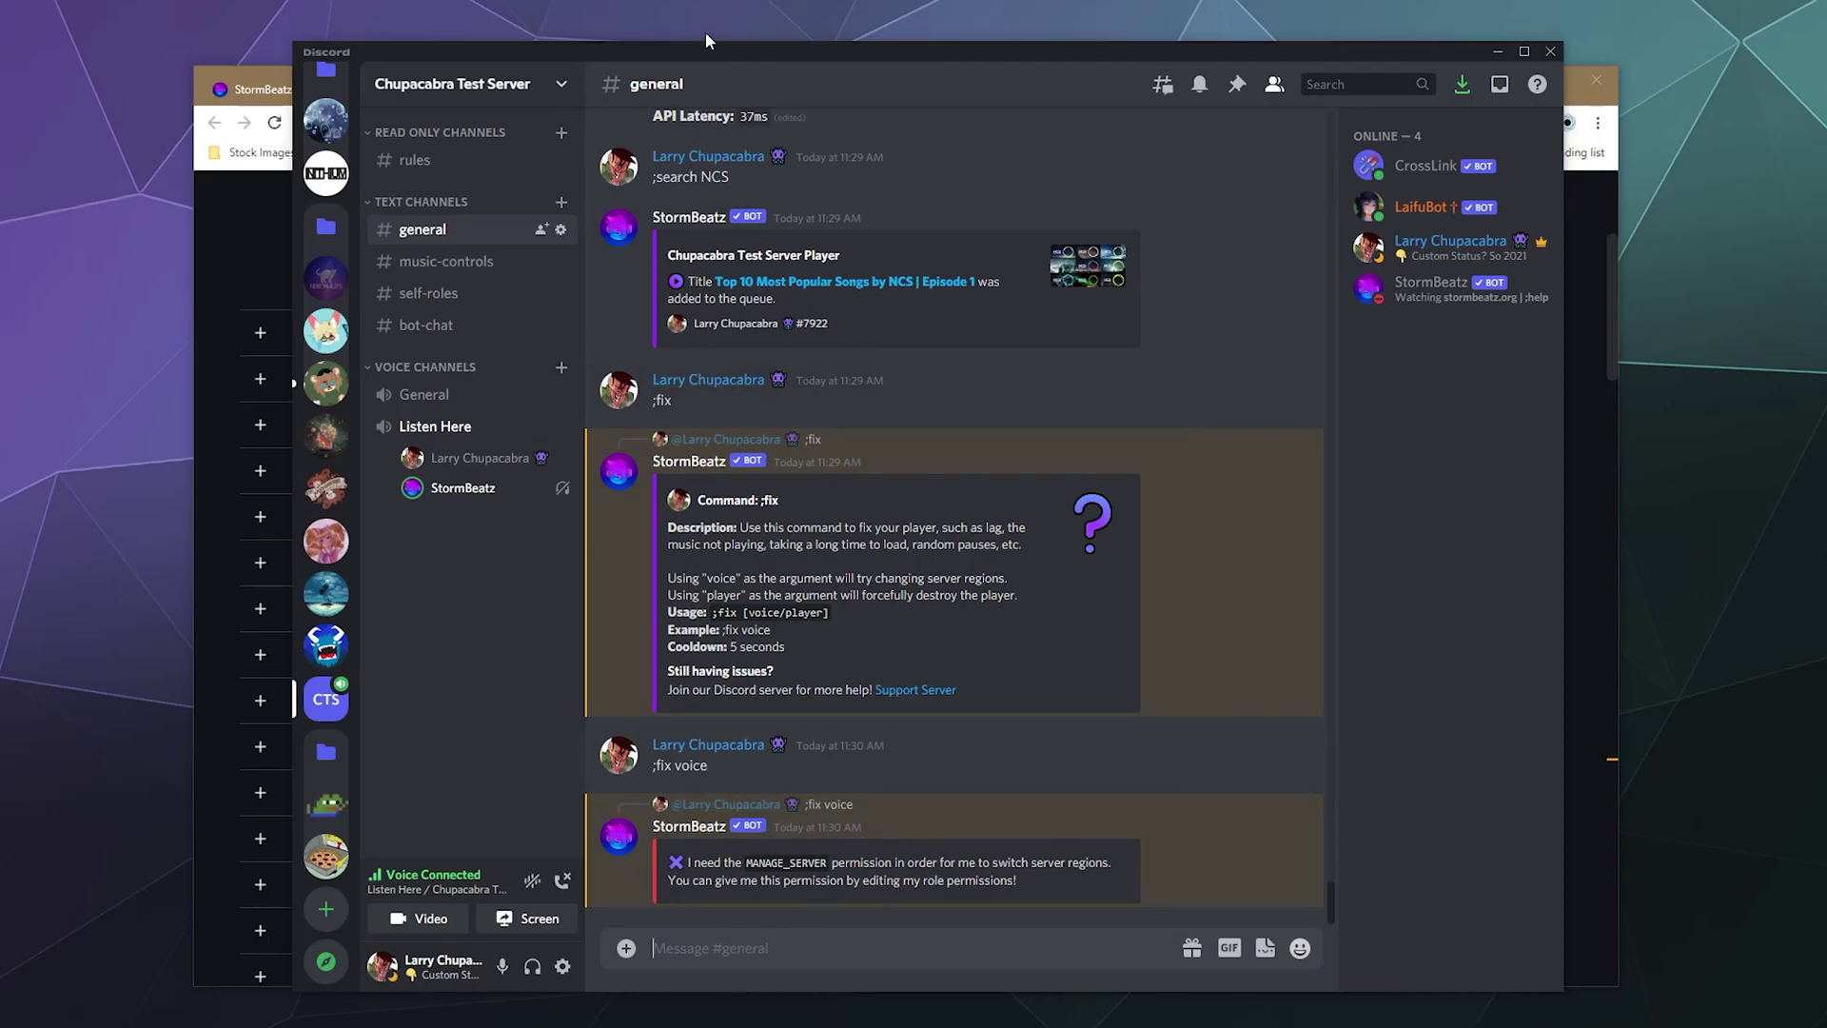
# - Open the permissions of the StormBeatz role in the Chupacabra Test Server's settings
pyautogui.click(567, 87)
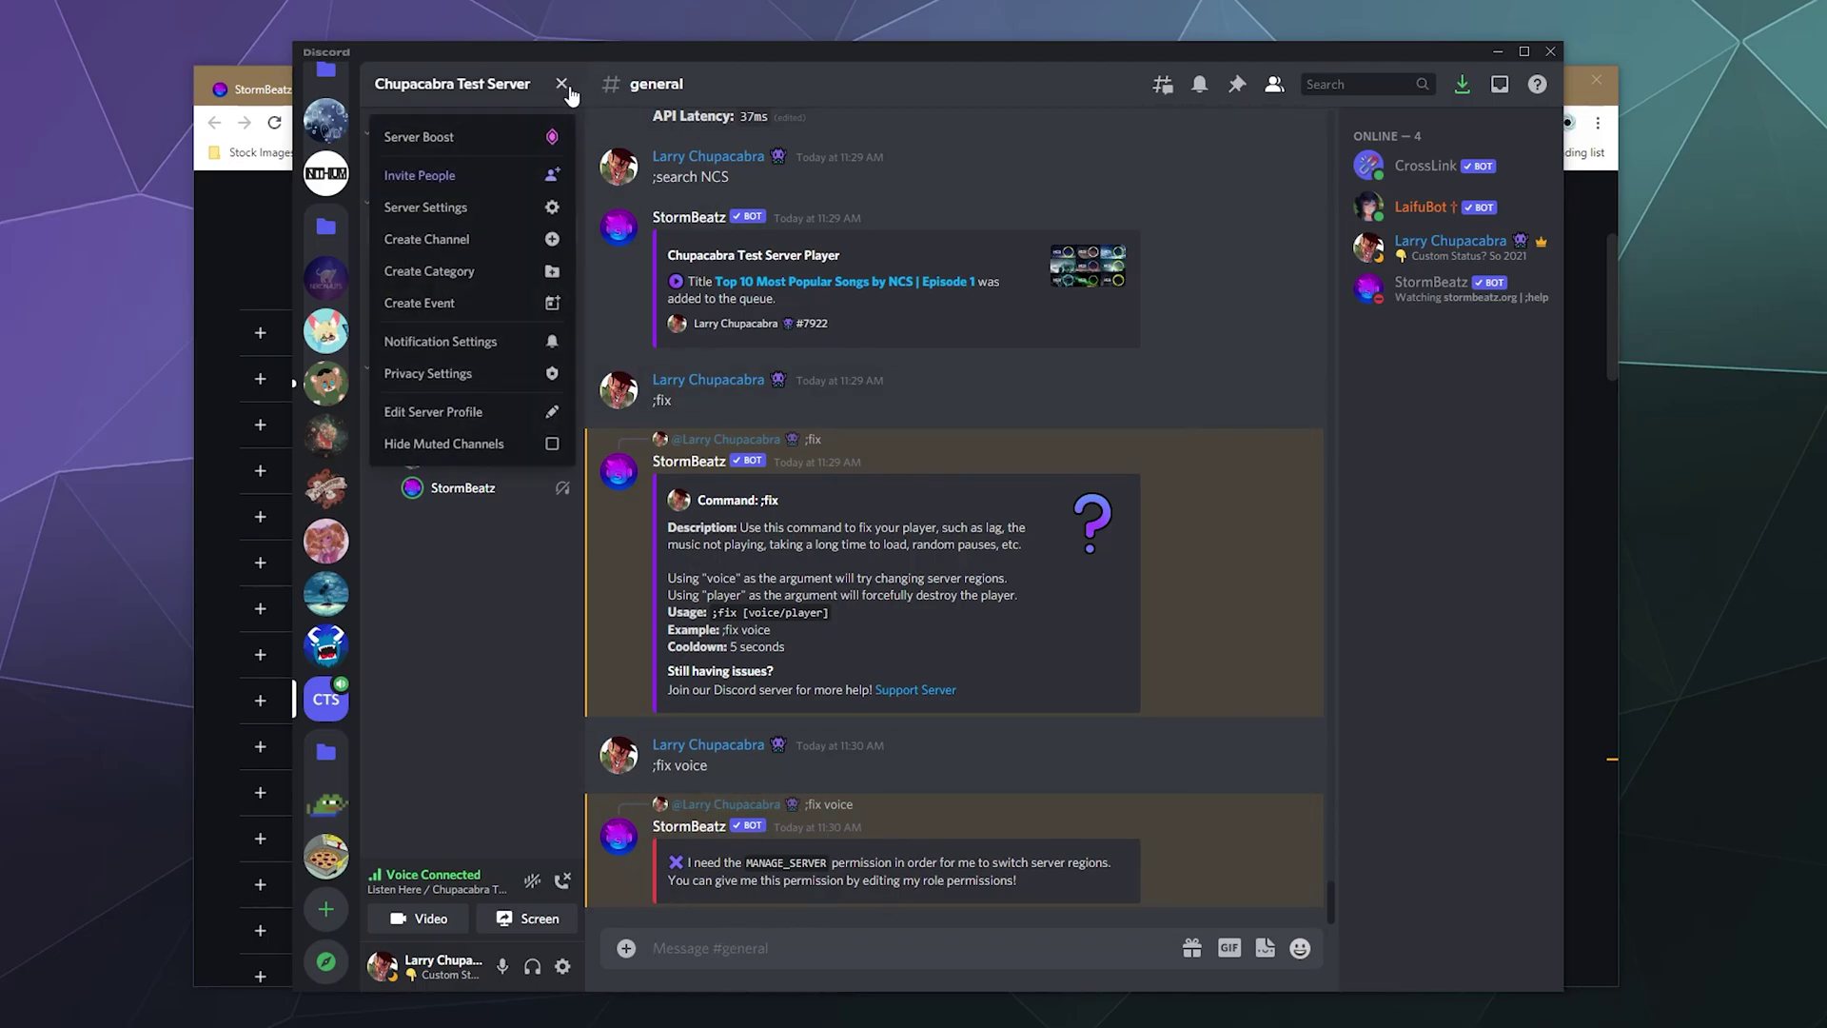
pyautogui.click(425, 215)
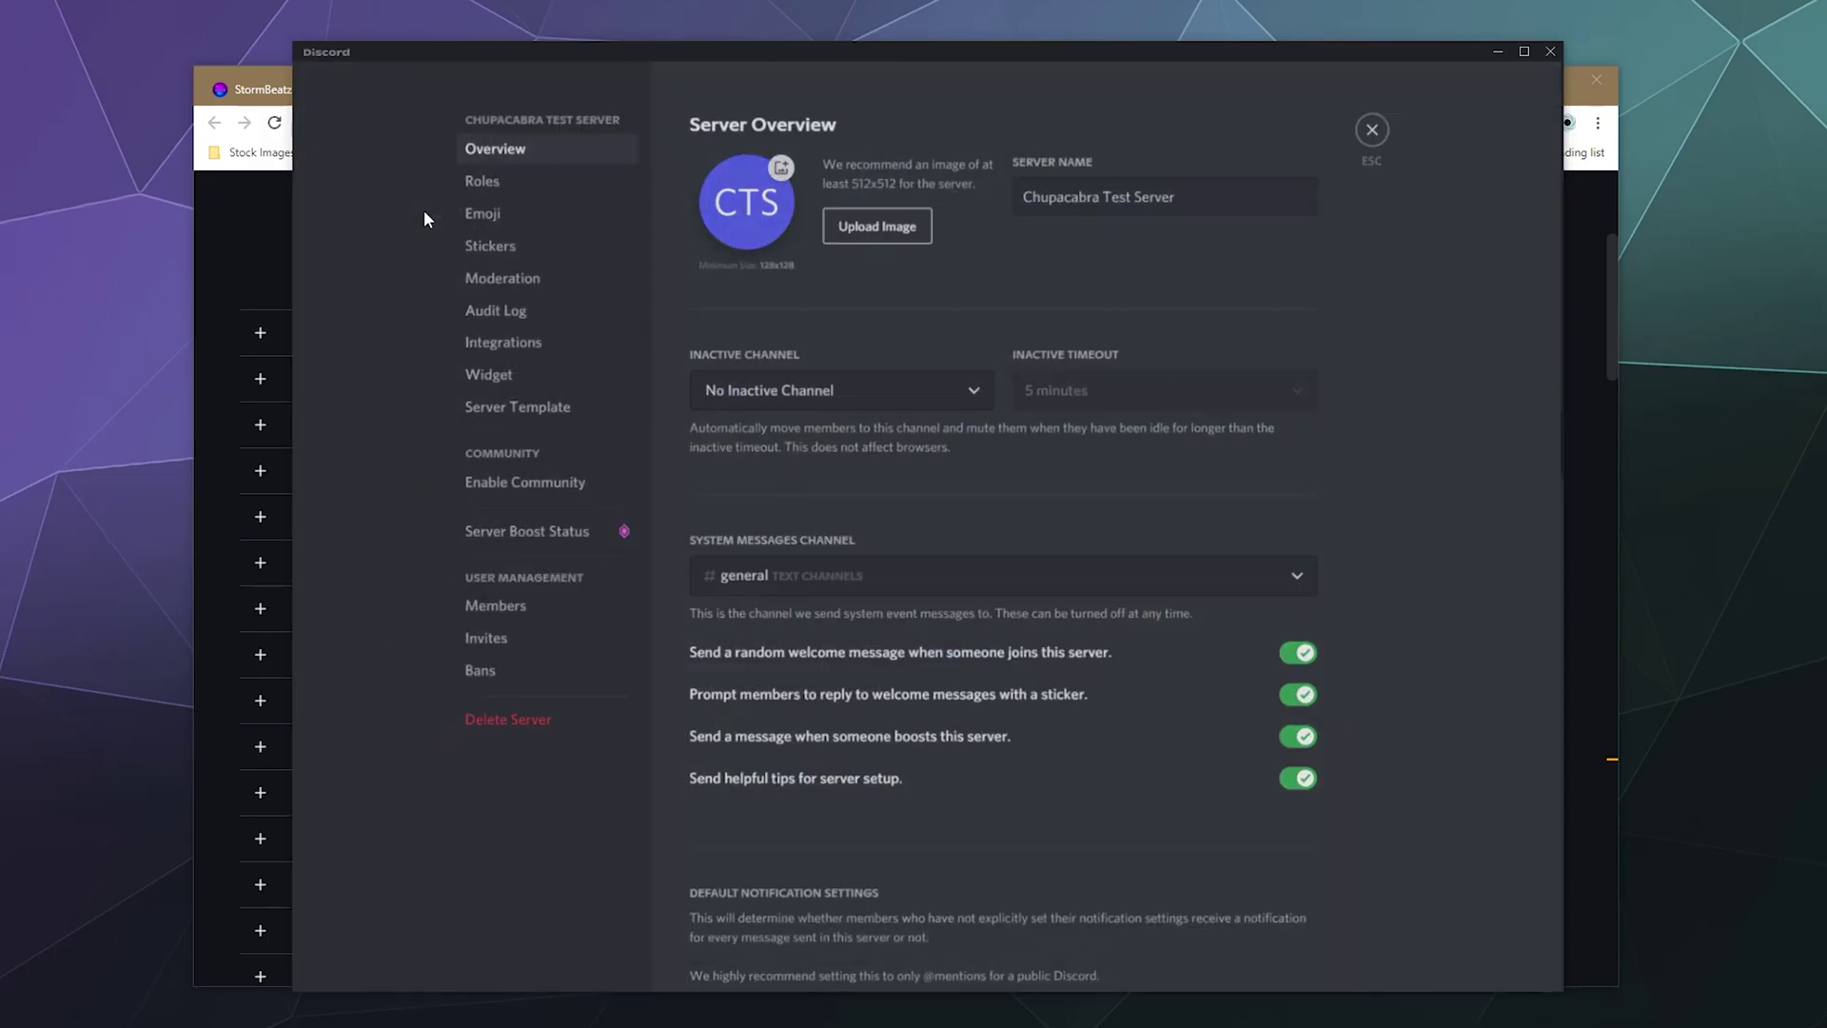
pyautogui.click(505, 188)
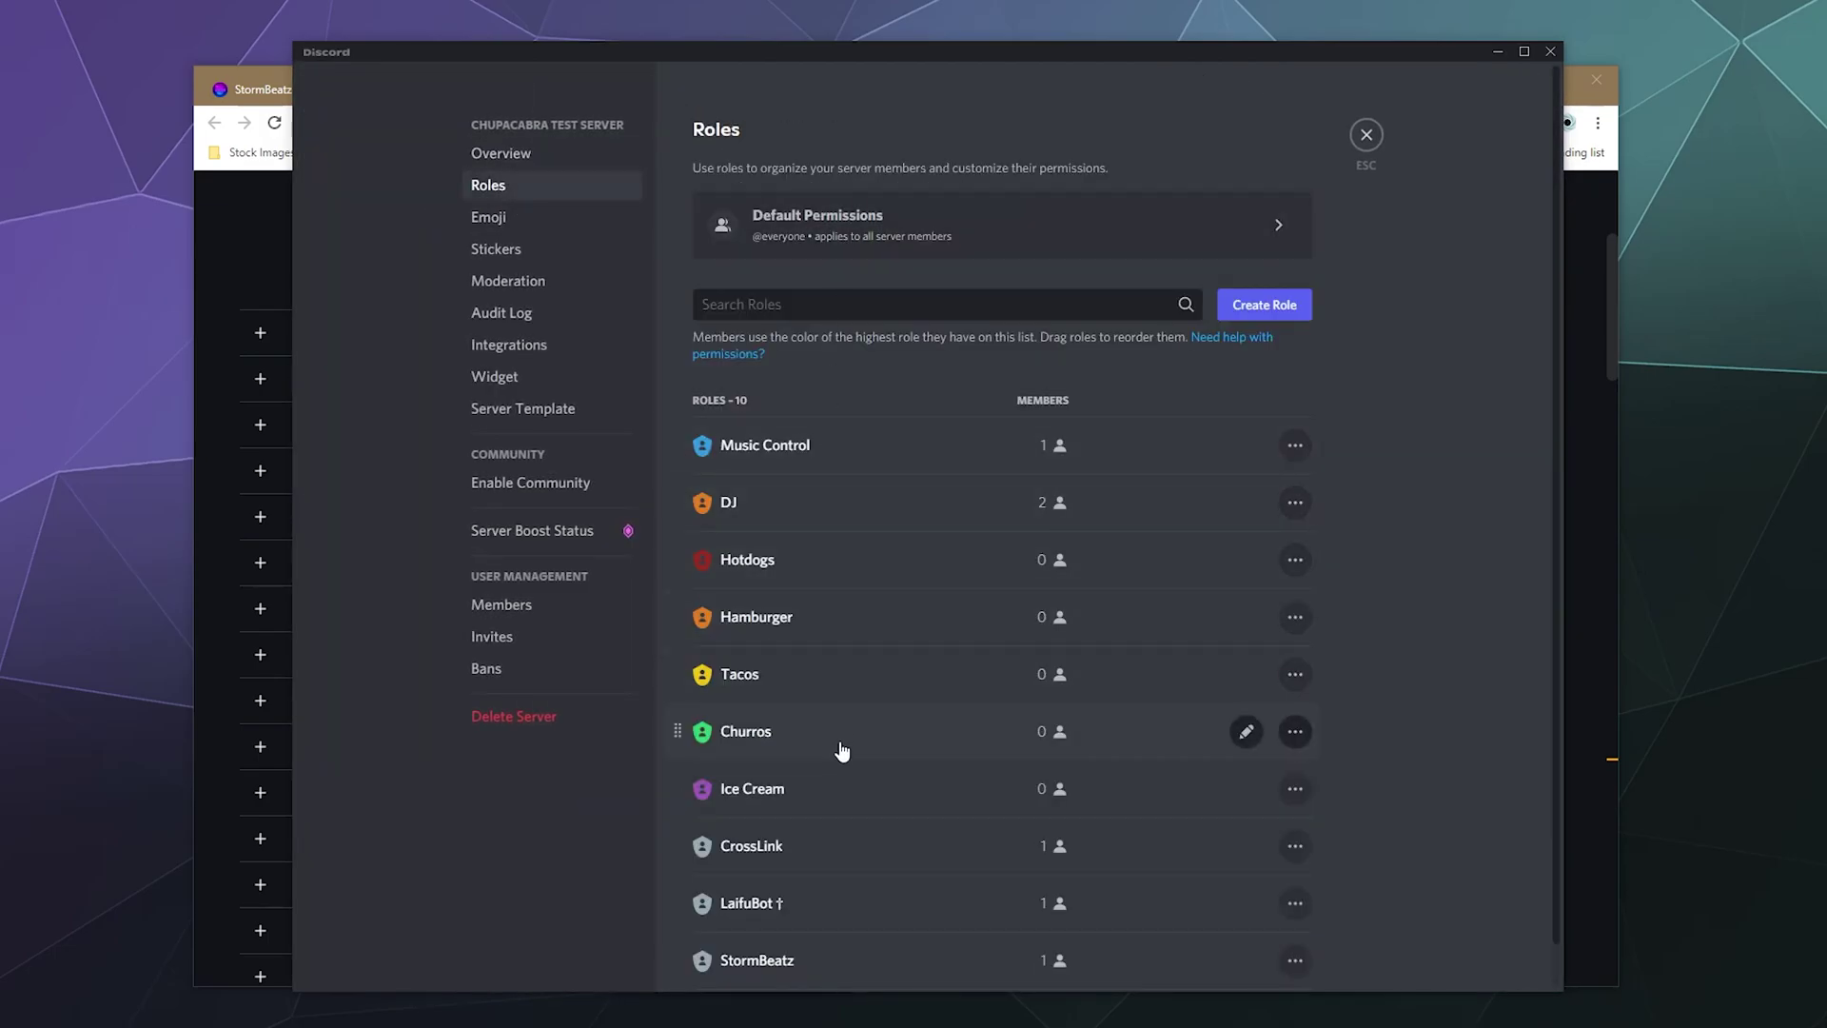
pyautogui.scroll(-1, 841, 657)
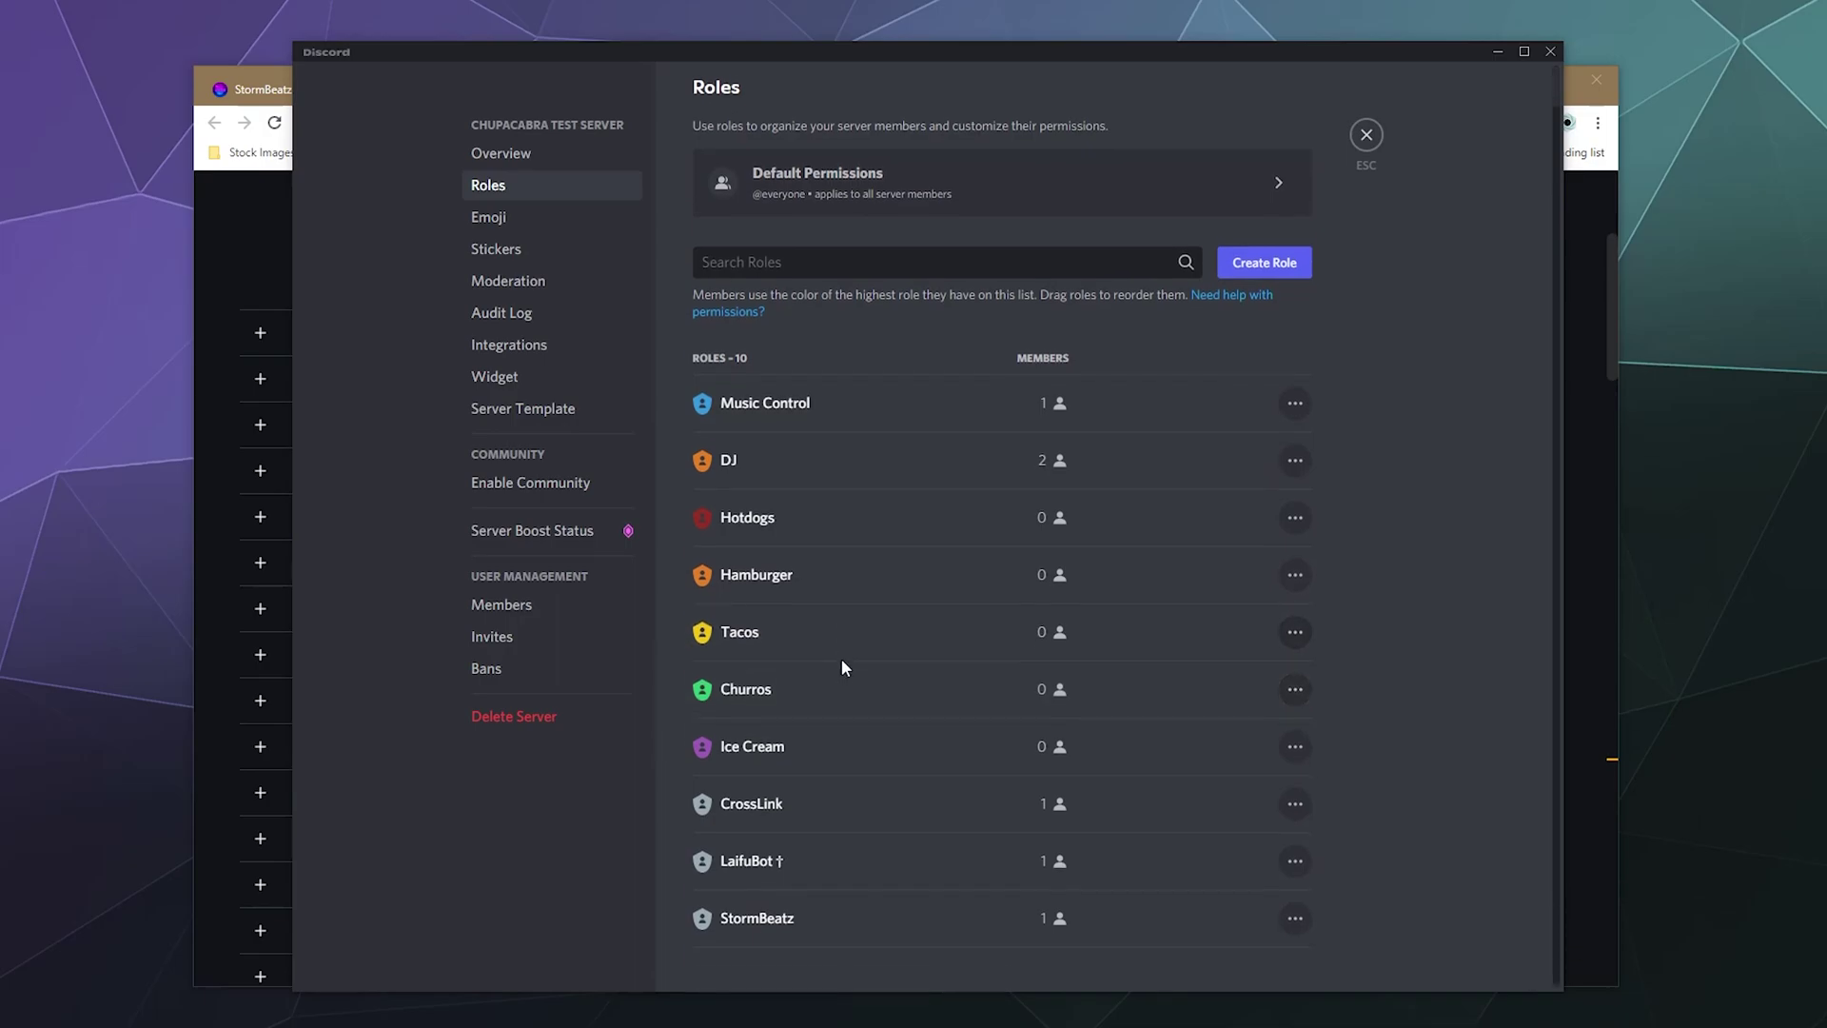
pyautogui.click(820, 918)
pyautogui.scroll(-4, 1281, 601)
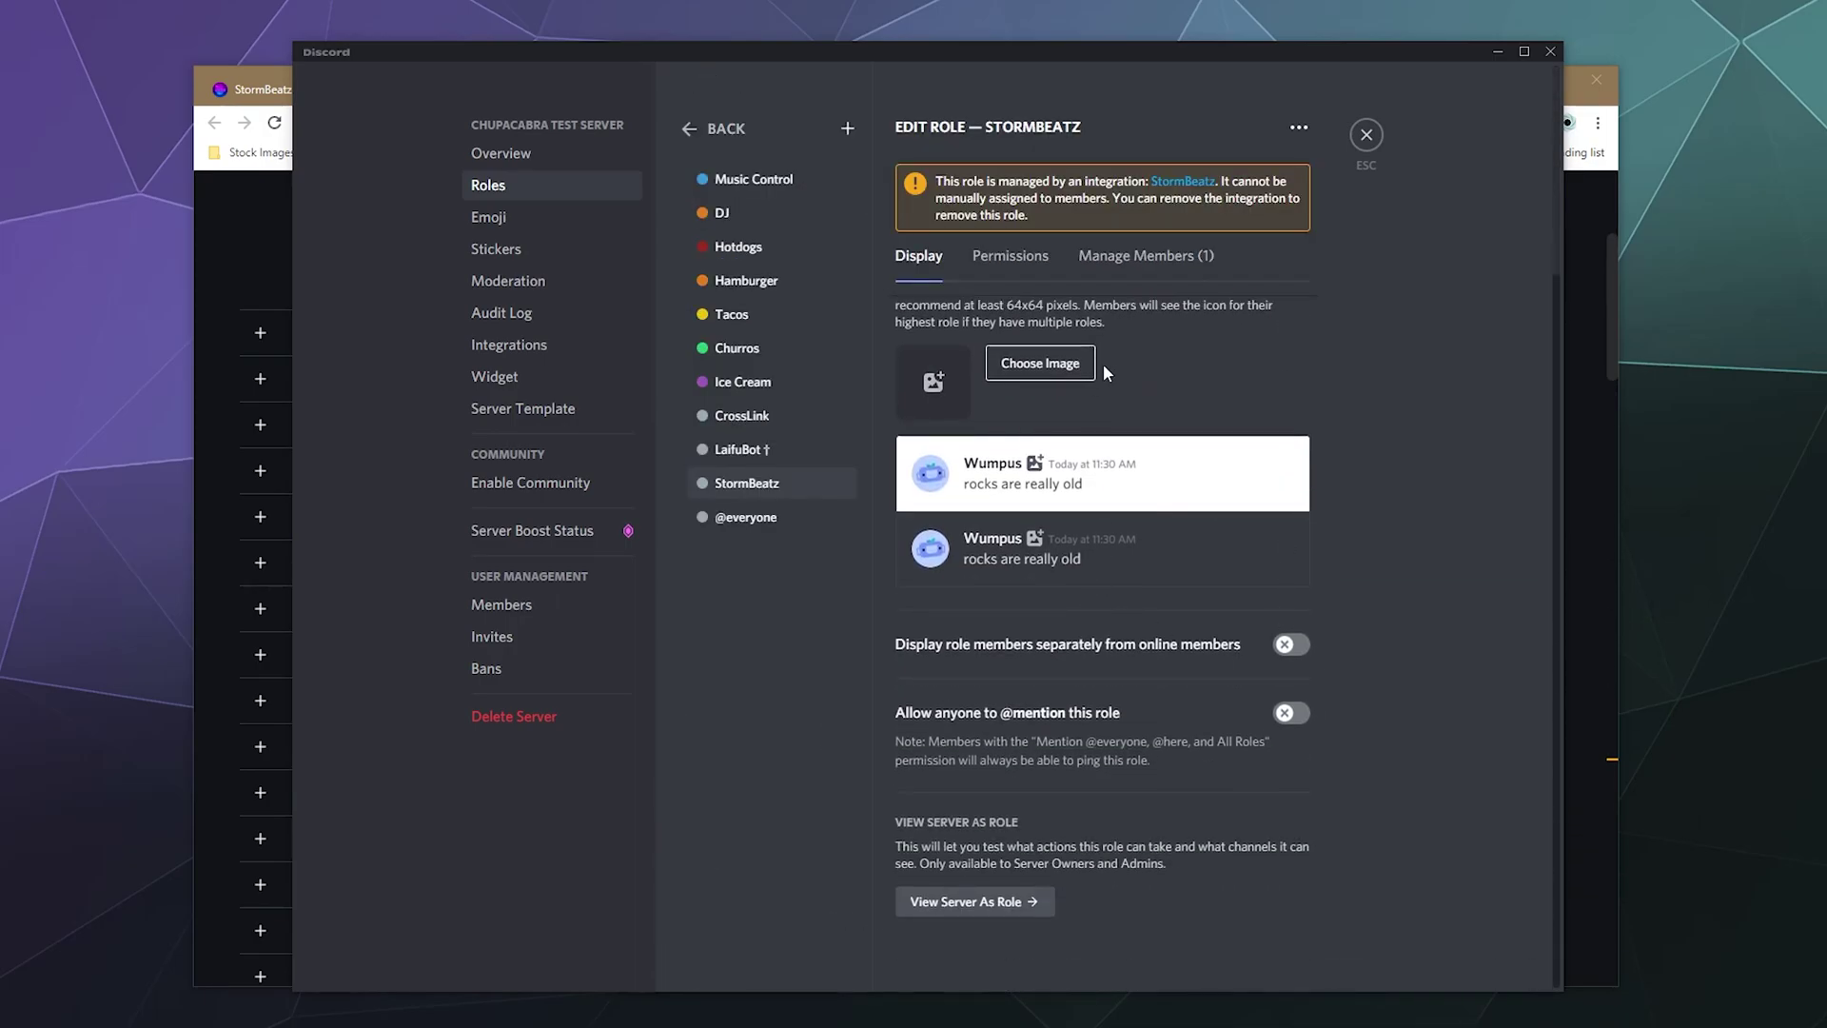
pyautogui.scroll(3, 1081, 409)
pyautogui.click(1027, 281)
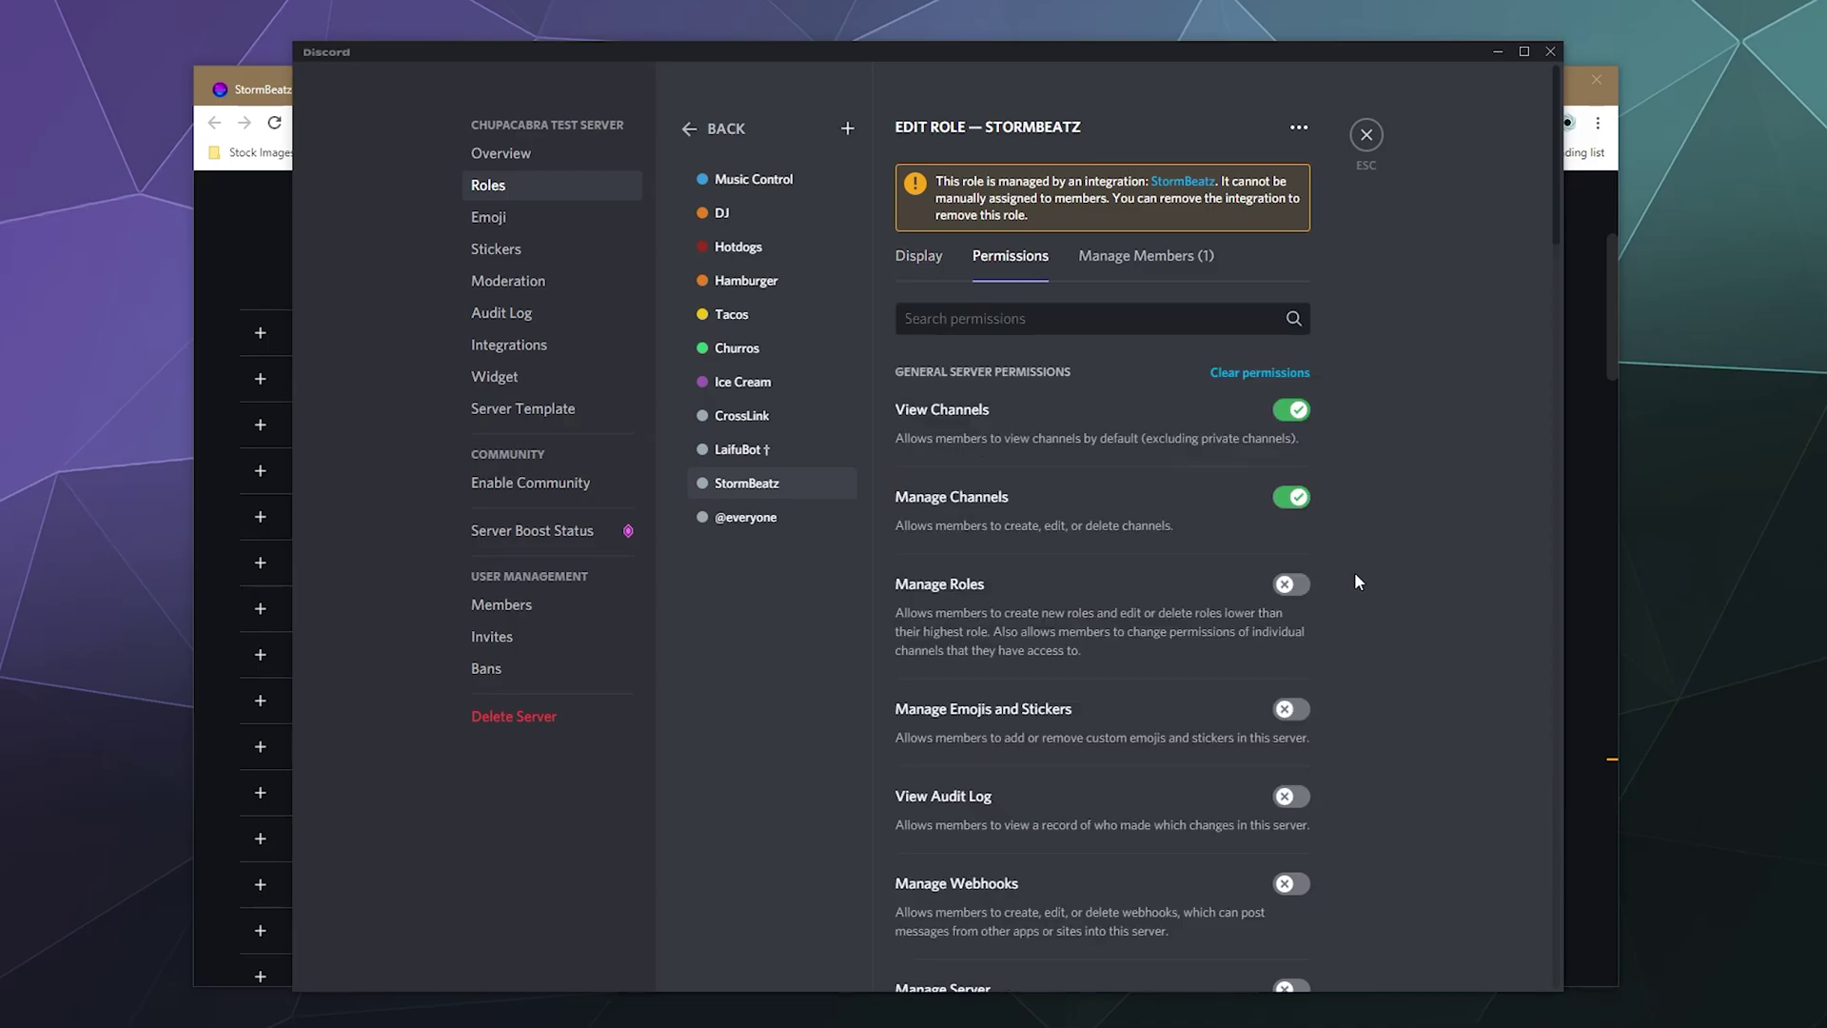
# - Grant the StormBeatz role the Manage Server permission, save the change and leave the server settings
pyautogui.scroll(-4, 1169, 716)
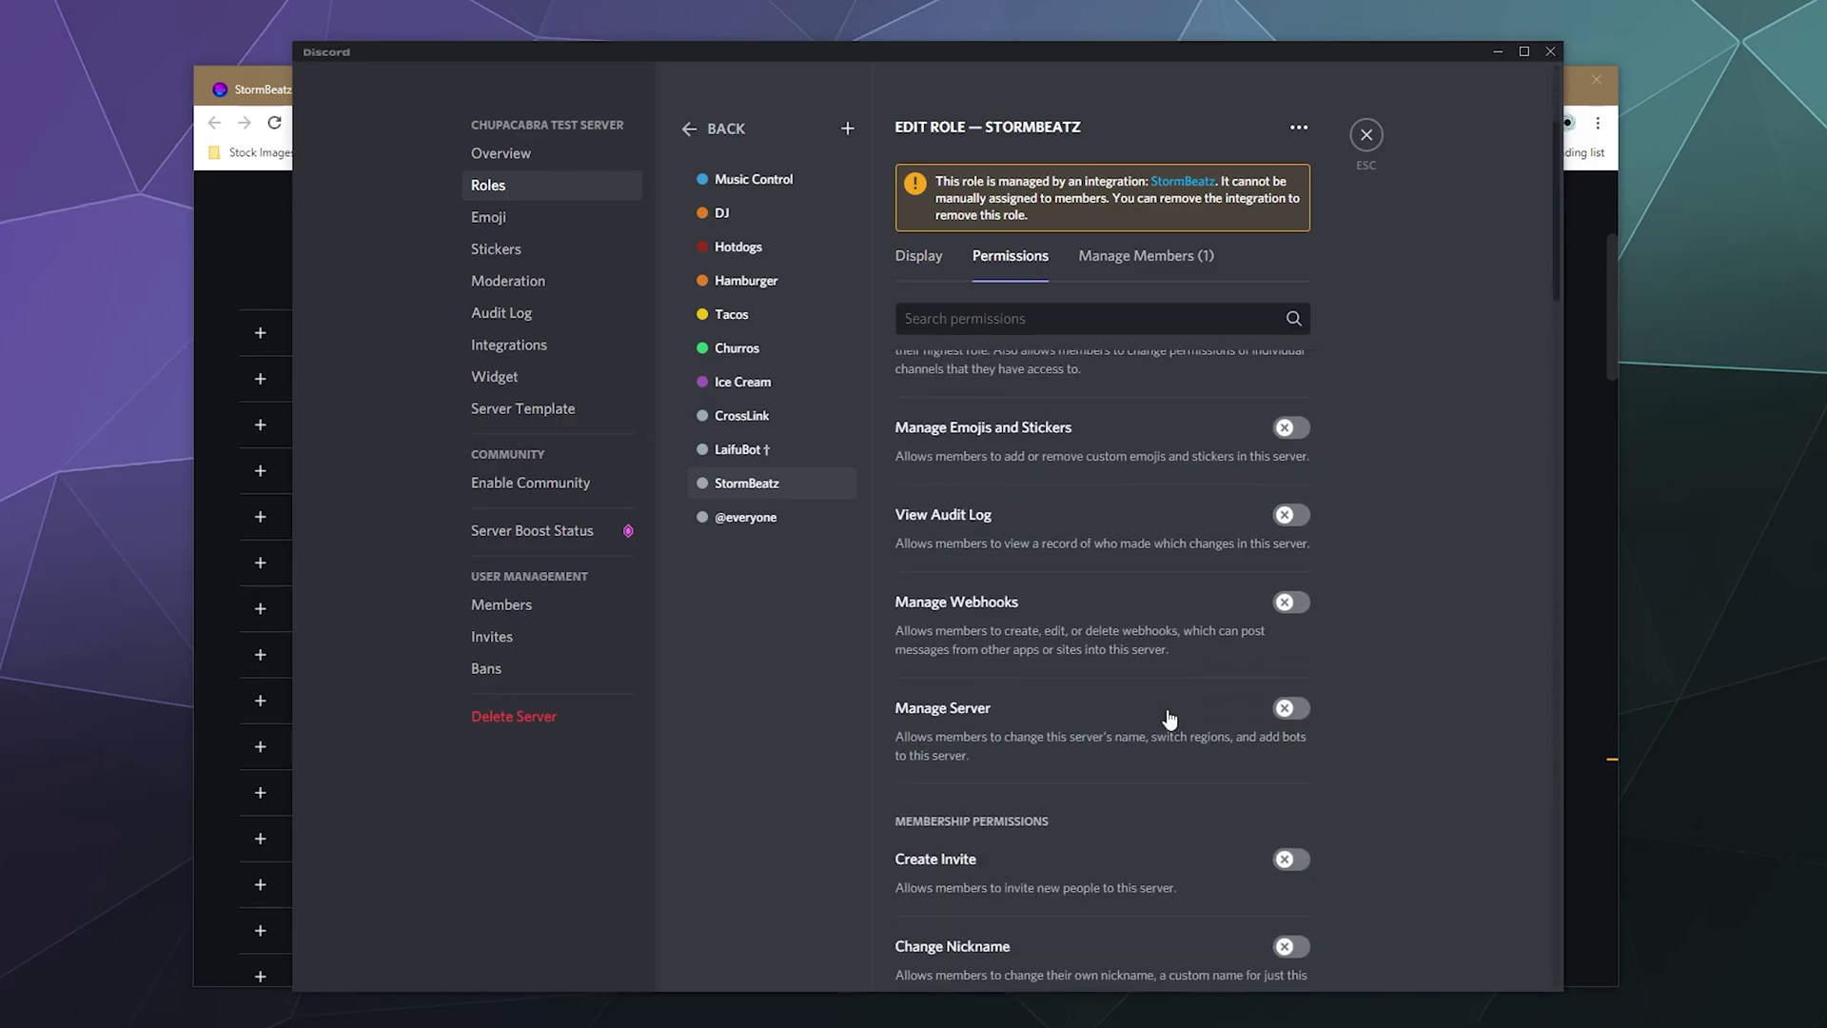
pyautogui.click(1291, 614)
pyautogui.click(1247, 948)
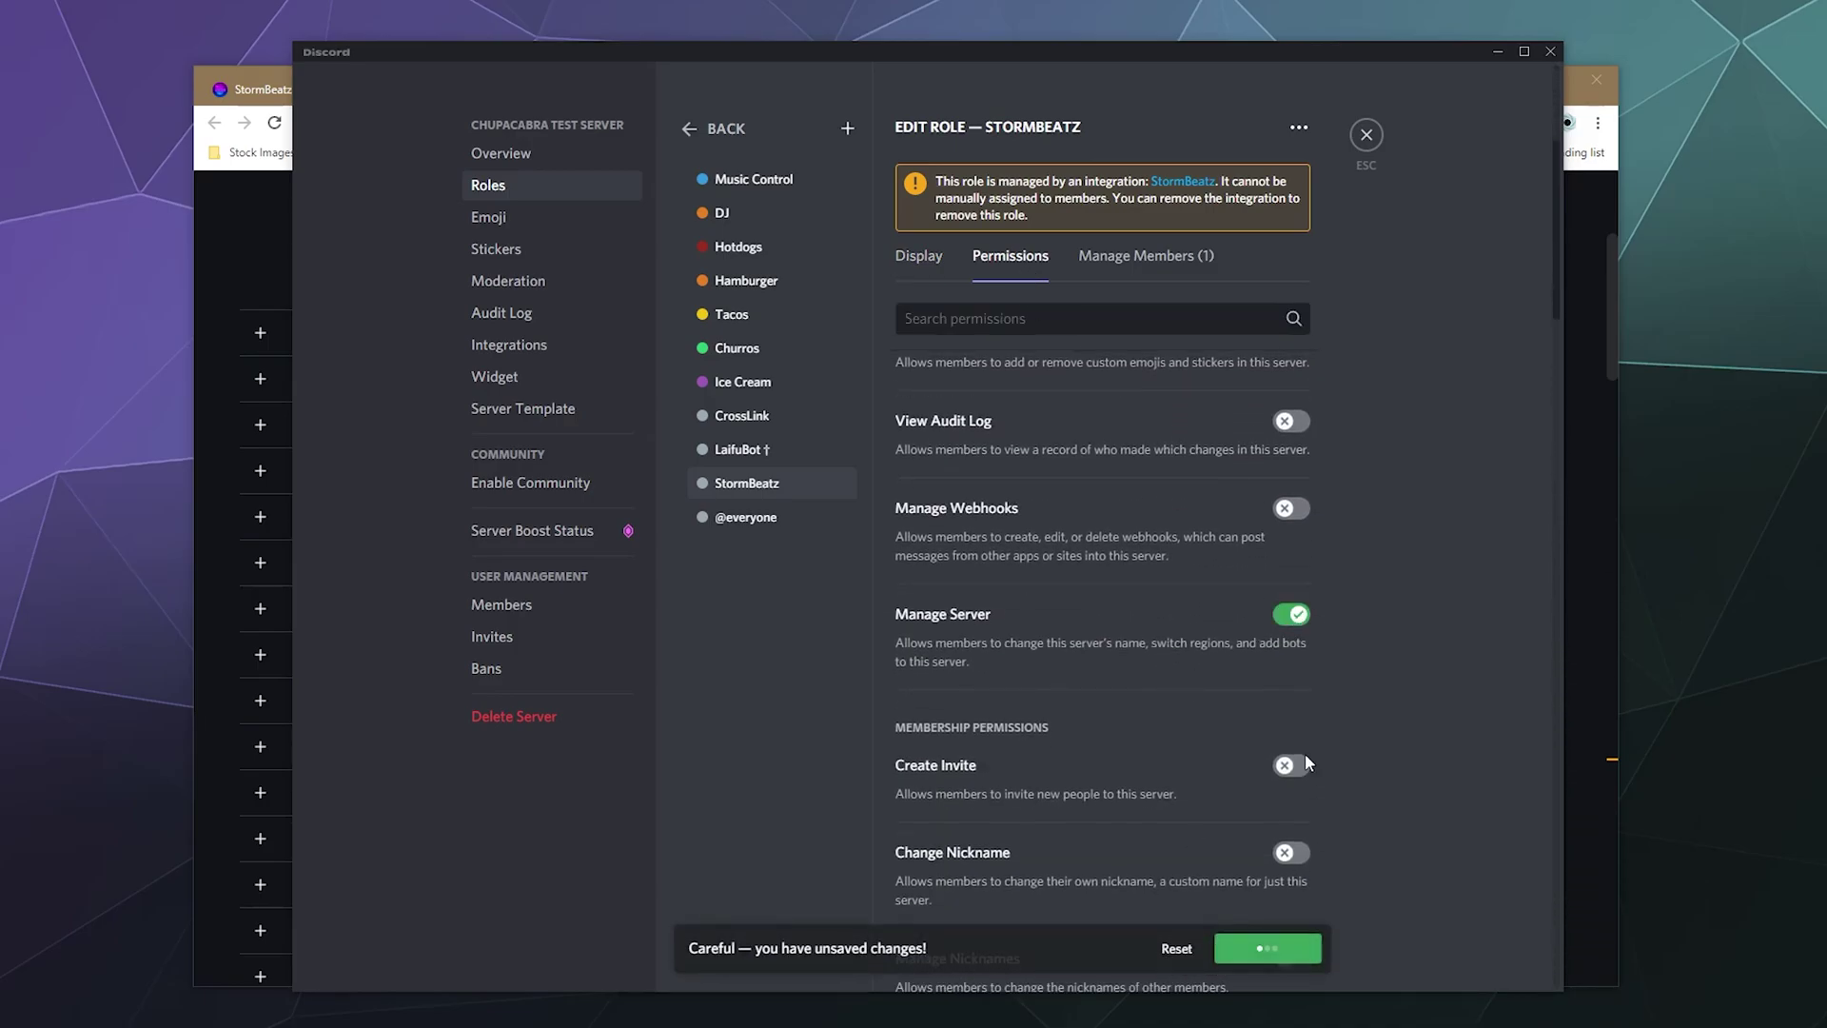
pyautogui.click(1369, 138)
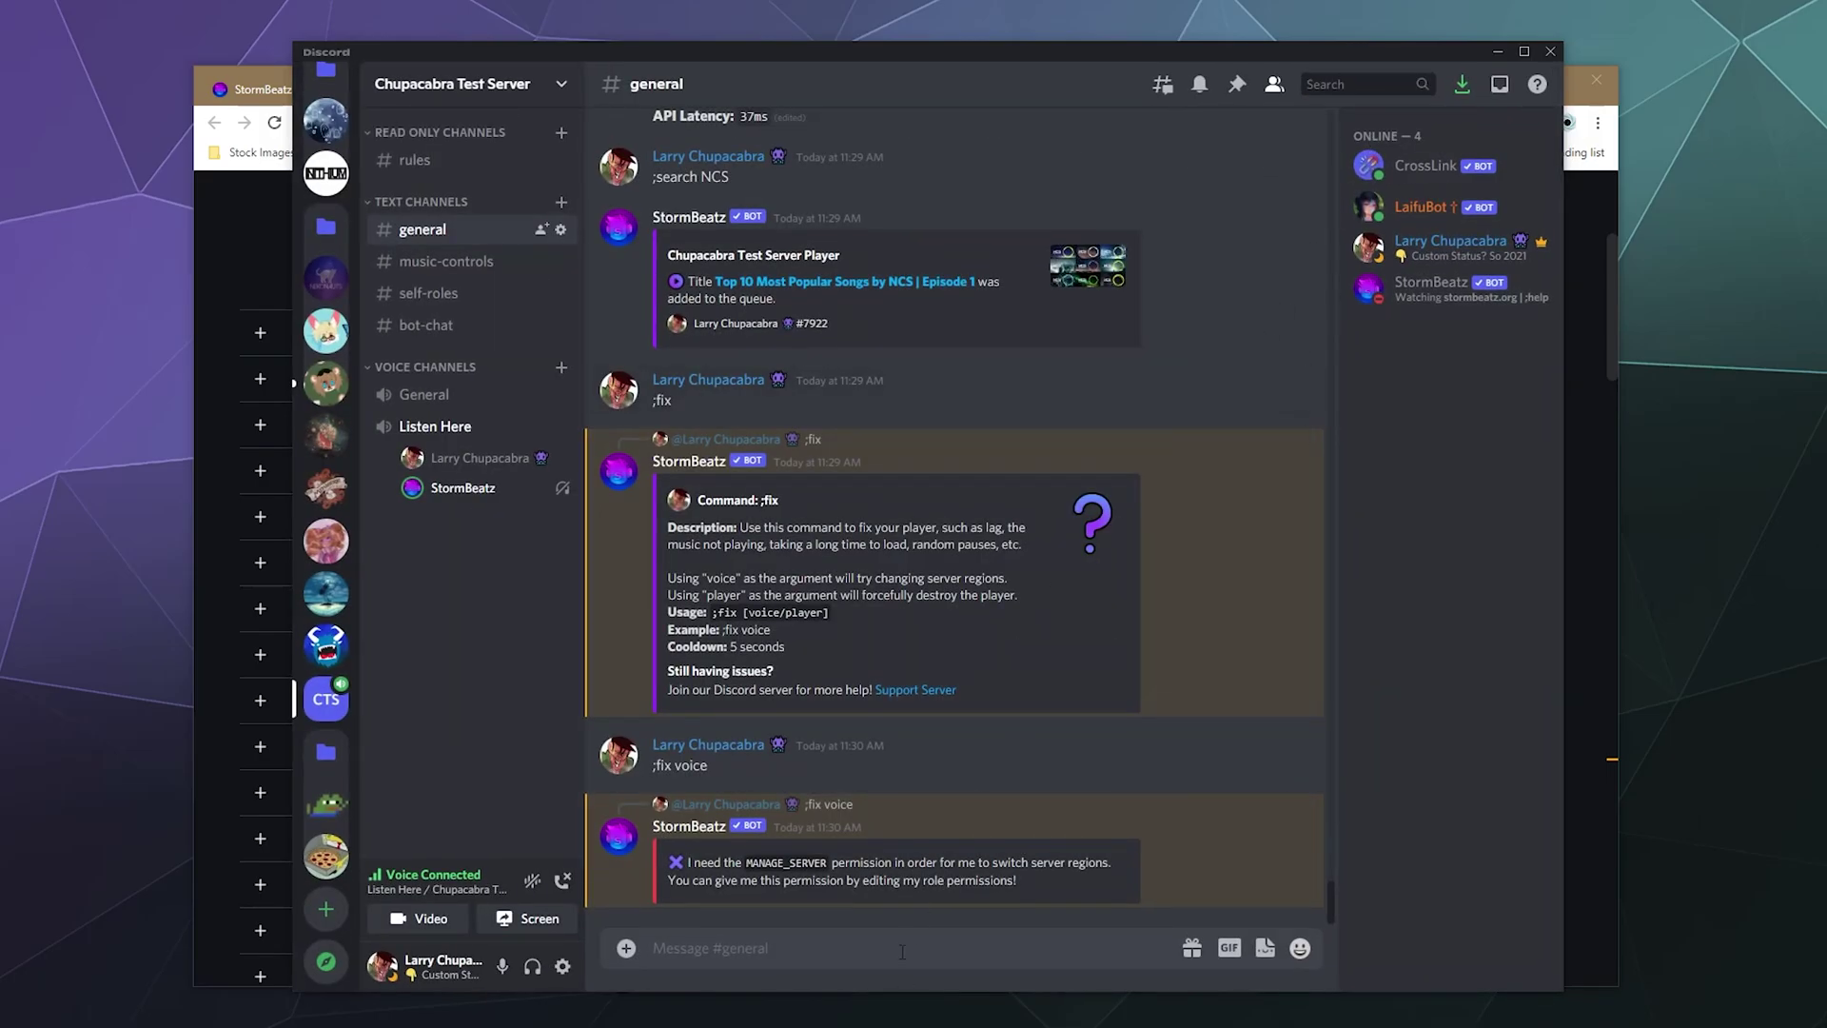
# - Send ";fix voice" in the general channel to make the bot switch the voice region
pyautogui.write(';fix serve')
pyautogui.press('BackSpace')
pyautogui.press('BackSpace')
pyautogui.press('BackSpace')
pyautogui.press('BackSpace')
pyautogui.press('BackSpace')
pyautogui.write('voice')
pyautogui.press('Return')
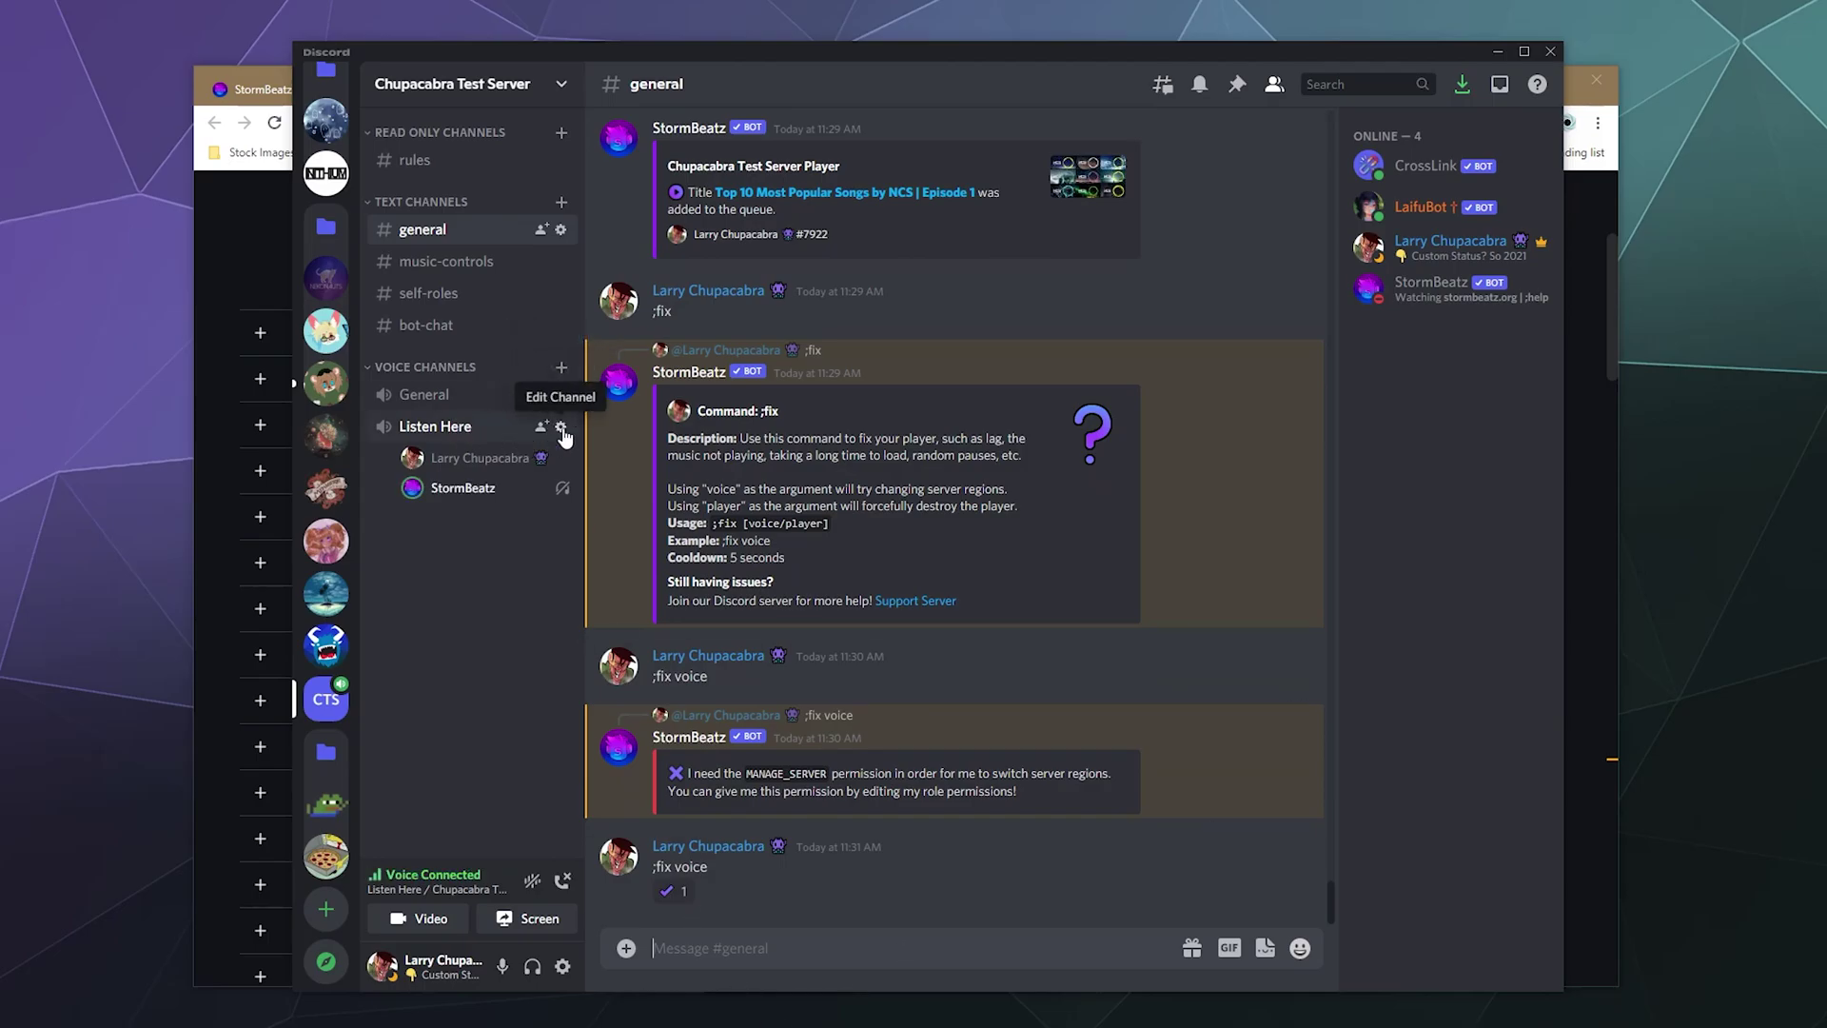
# - Examine the region override options of the Listen Here voice channel and close its settings without changing them
pyautogui.click(560, 427)
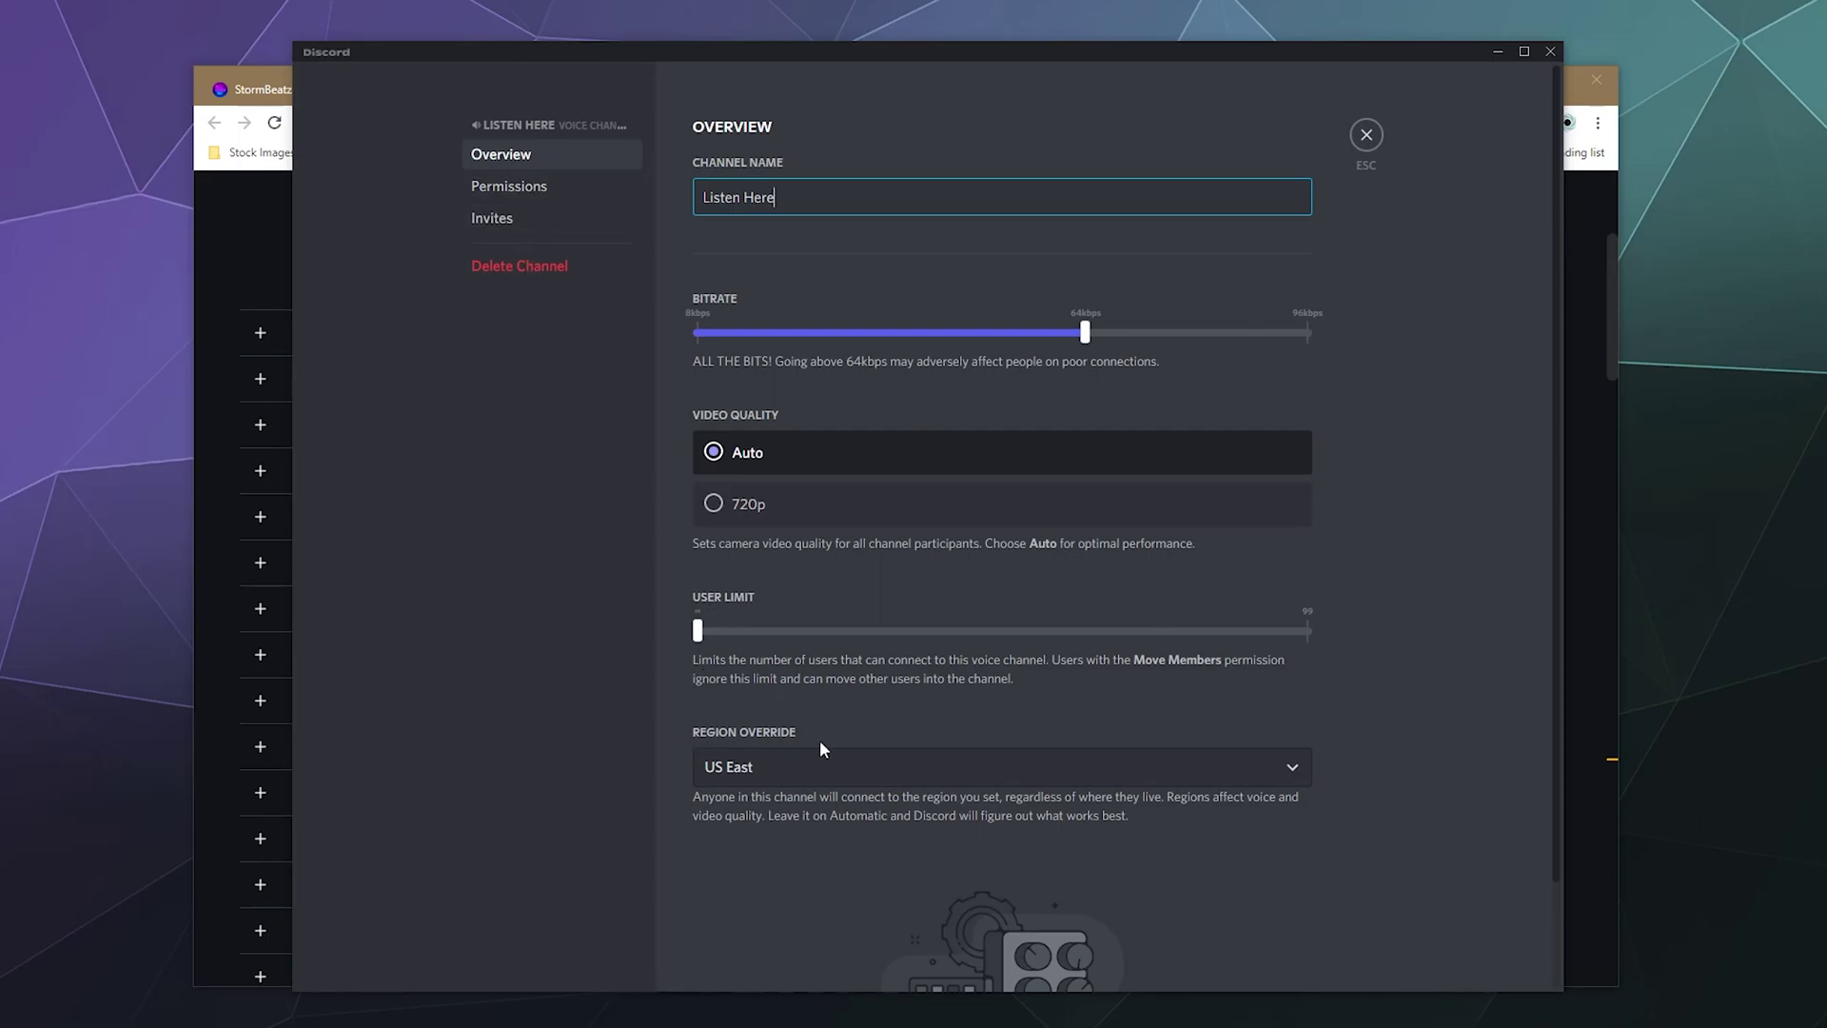
pyautogui.click(780, 773)
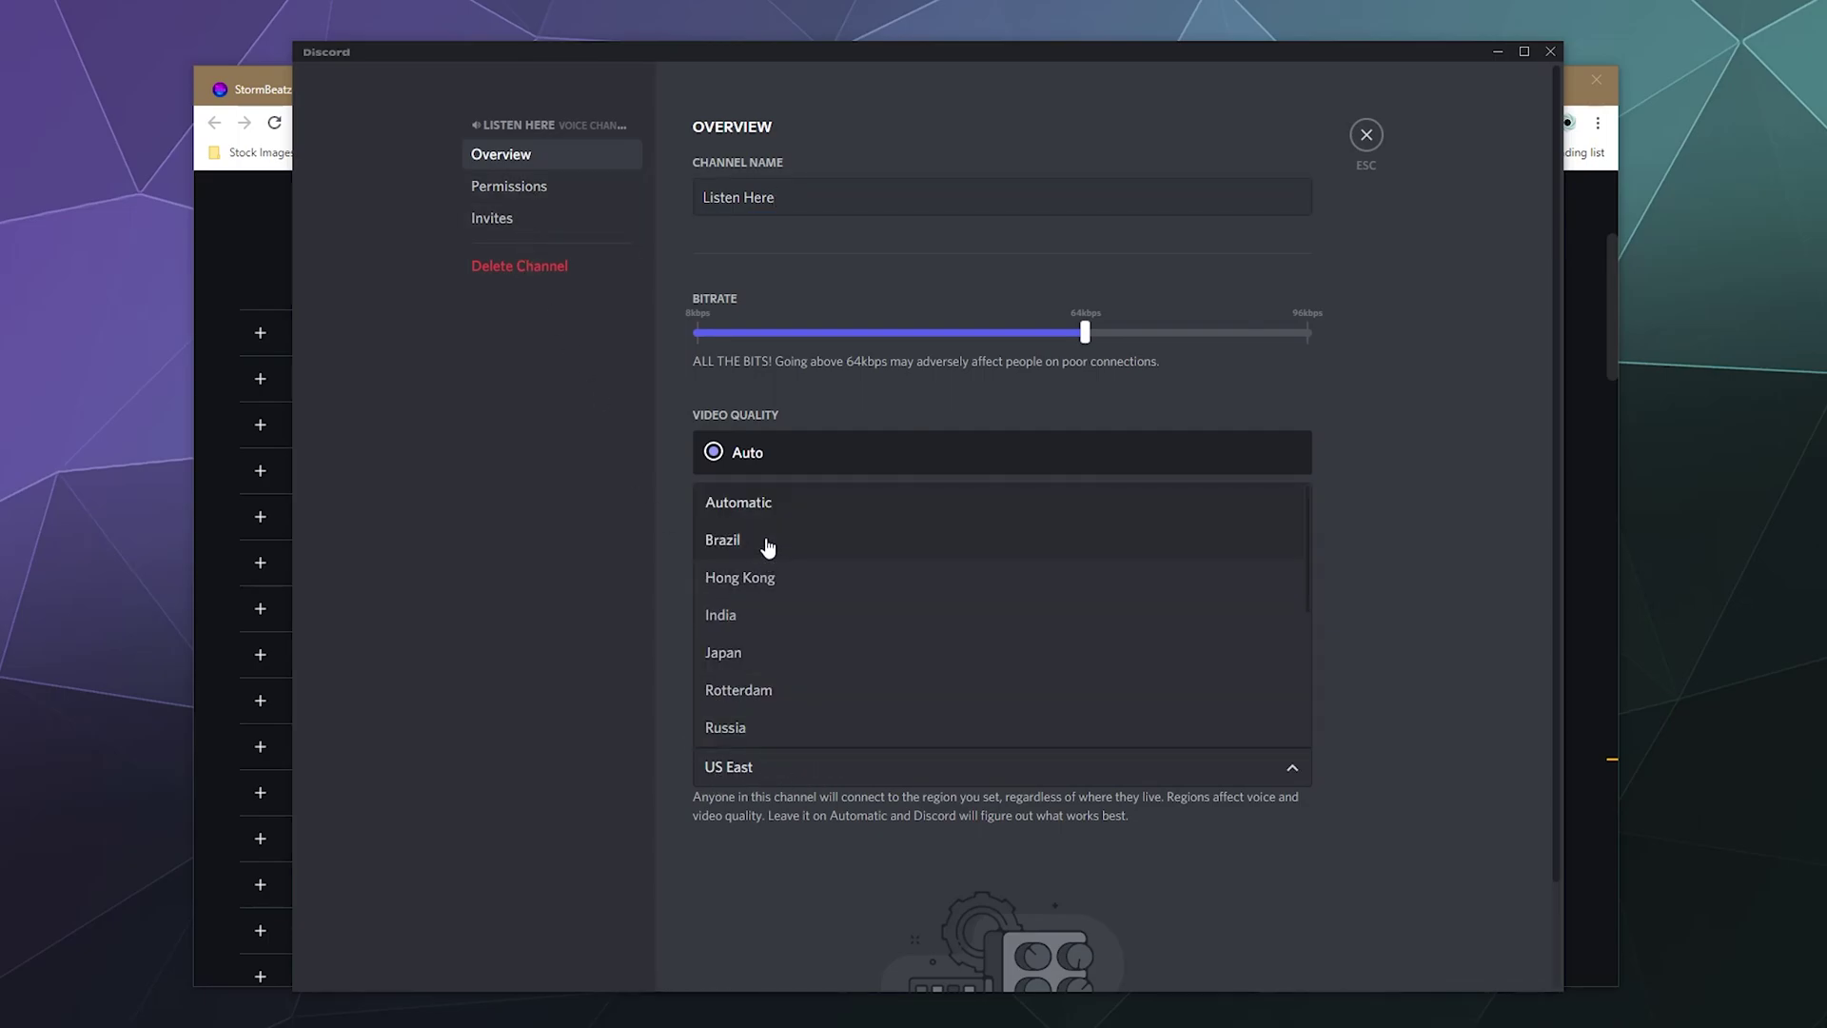
pyautogui.scroll(-3, 795, 656)
pyautogui.scroll(3, 771, 571)
pyautogui.click(551, 569)
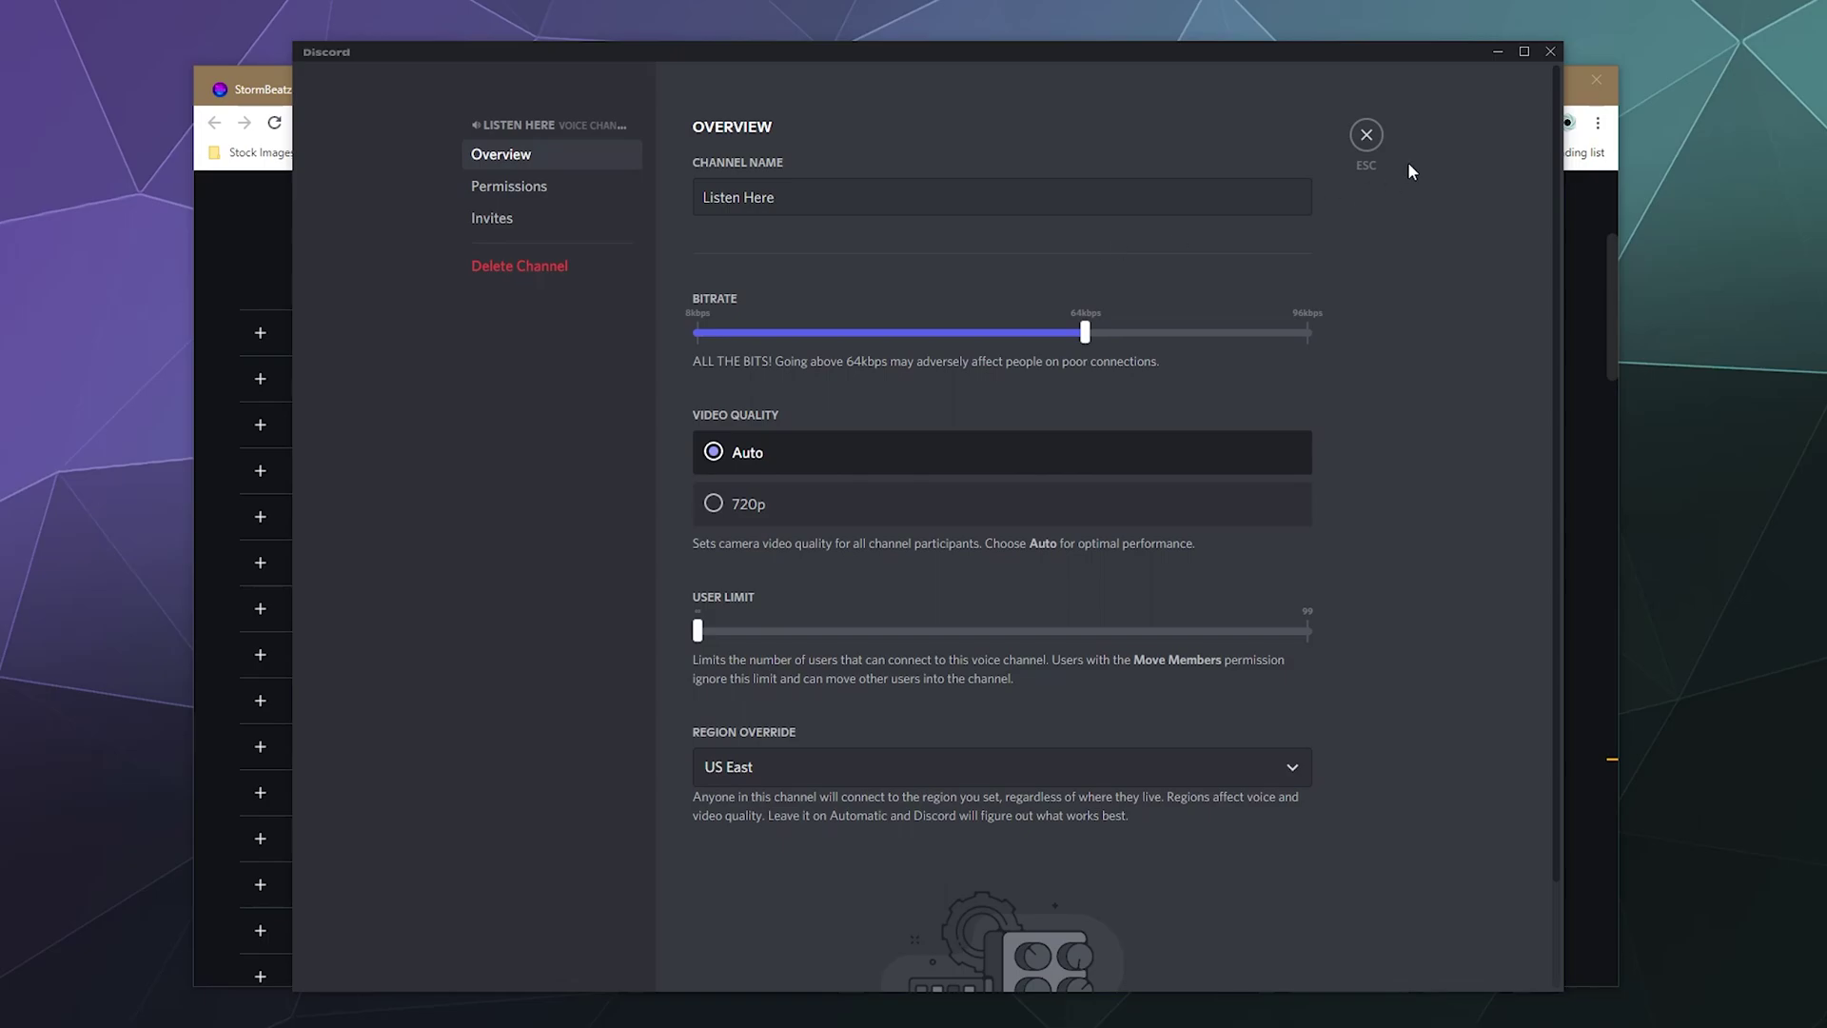
pyautogui.click(1366, 134)
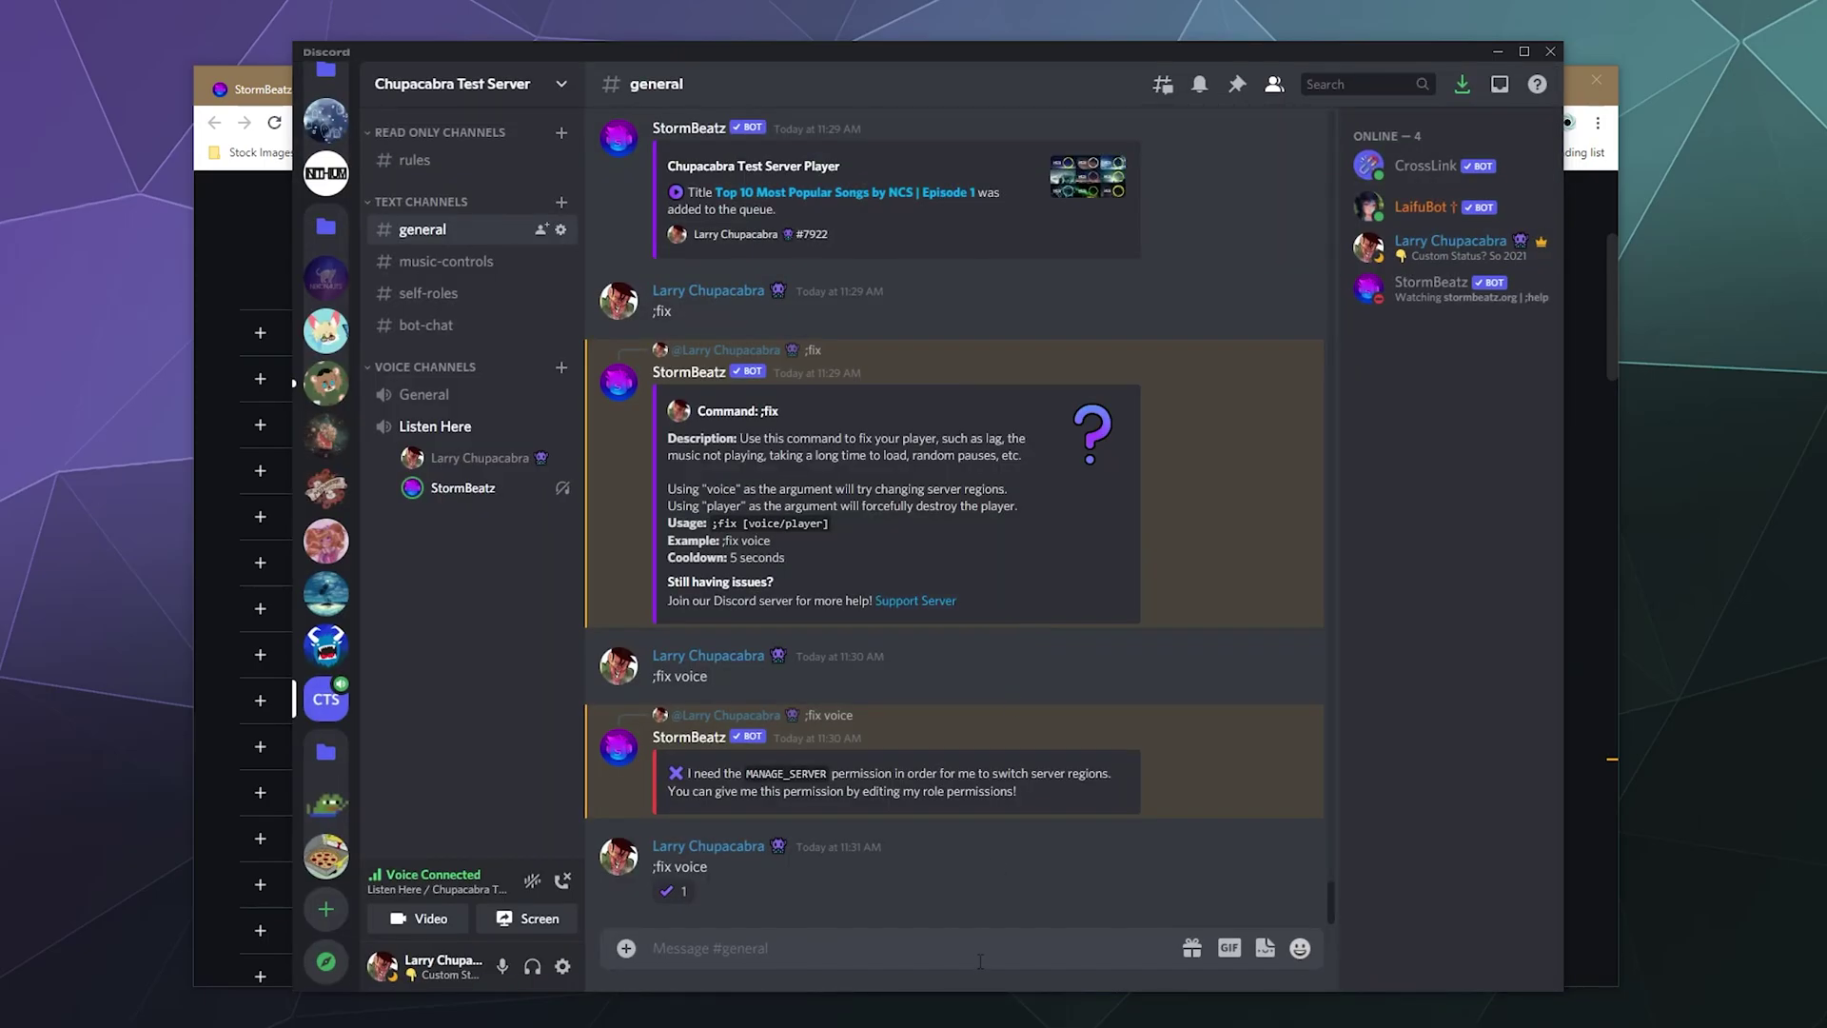
# - Send ";ping" in the general channel and compare the bot latency with the earlier ping reply
pyautogui.write(';ping')
pyautogui.press('Return')
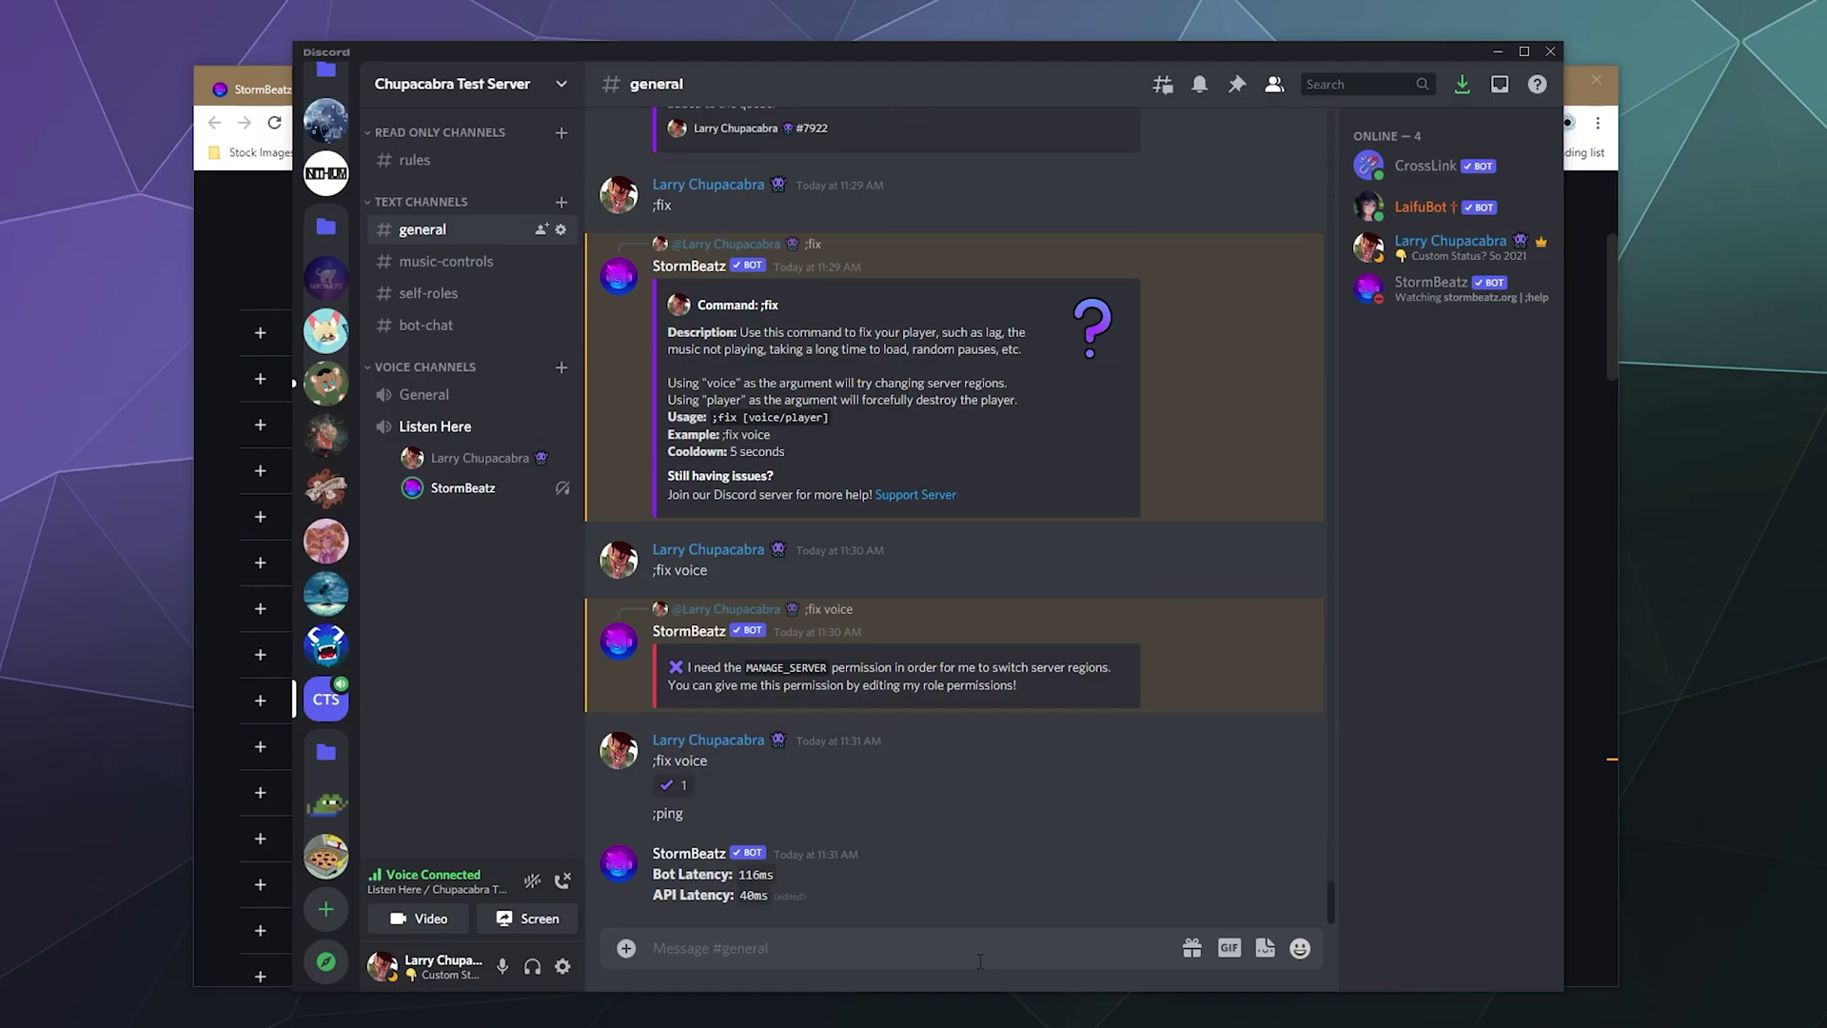
pyautogui.scroll(5, 945, 797)
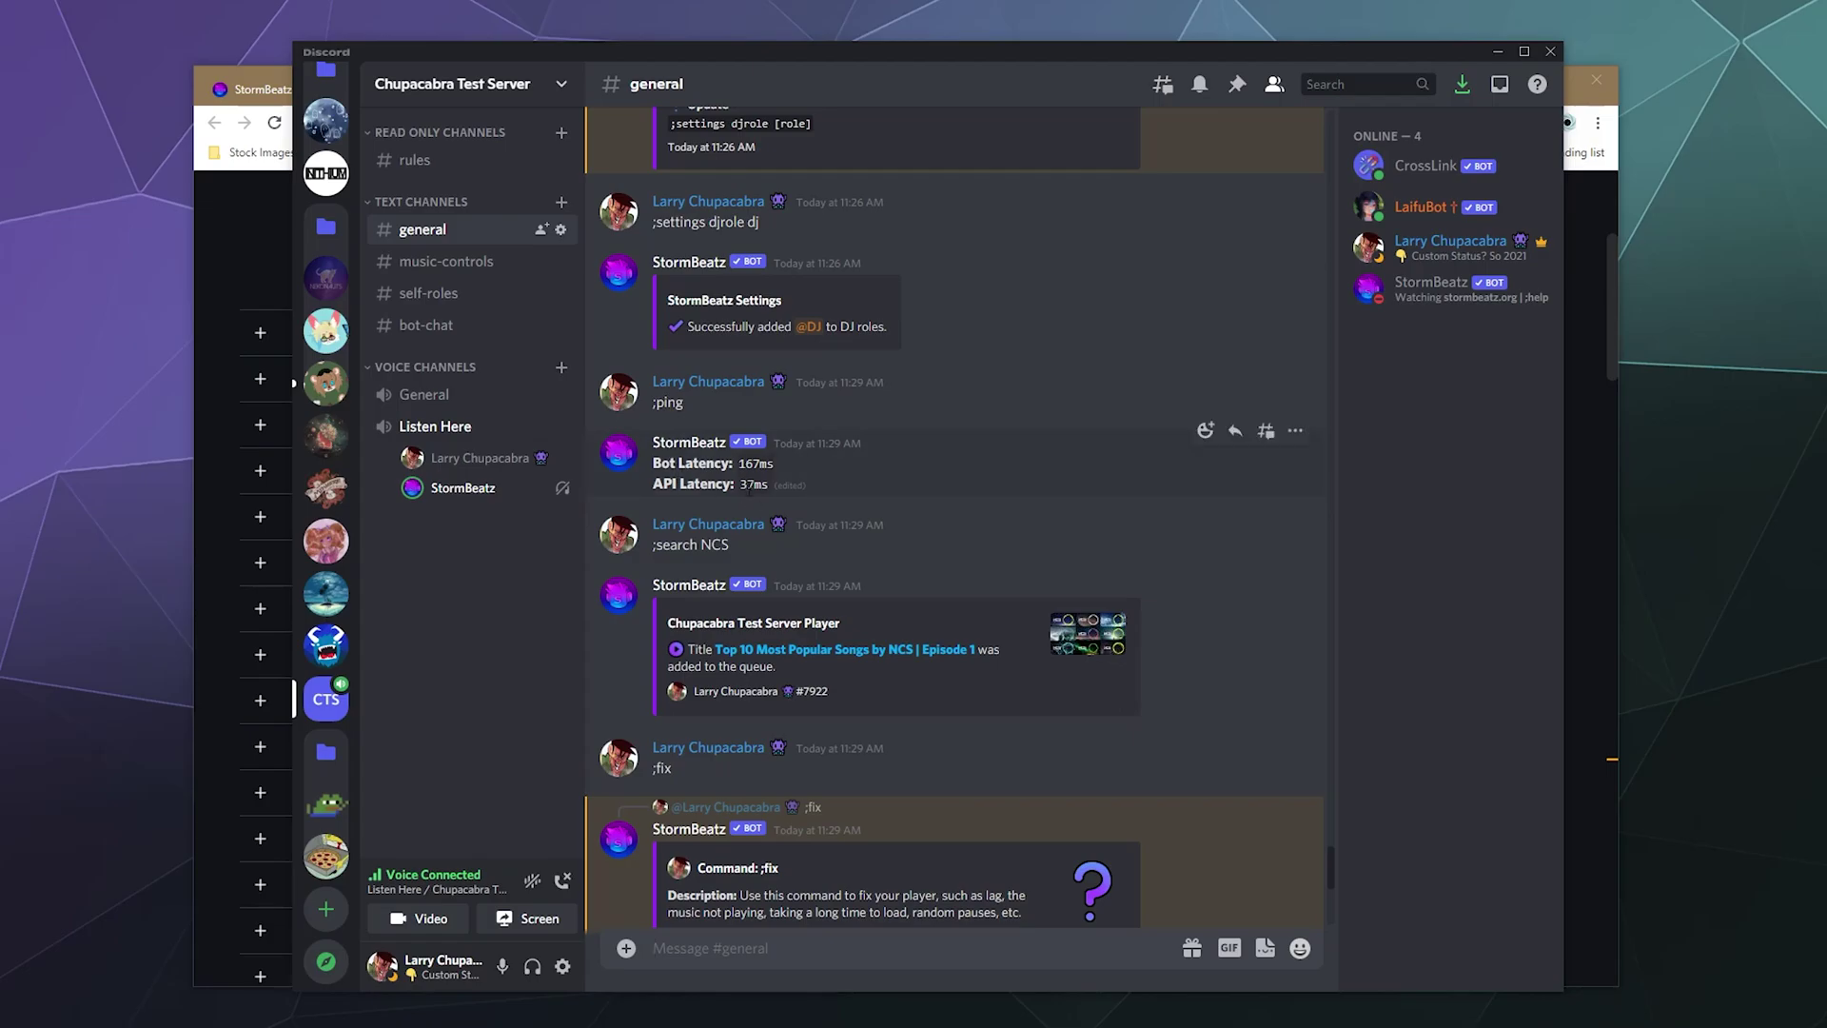
pyautogui.doubleClick(755, 463)
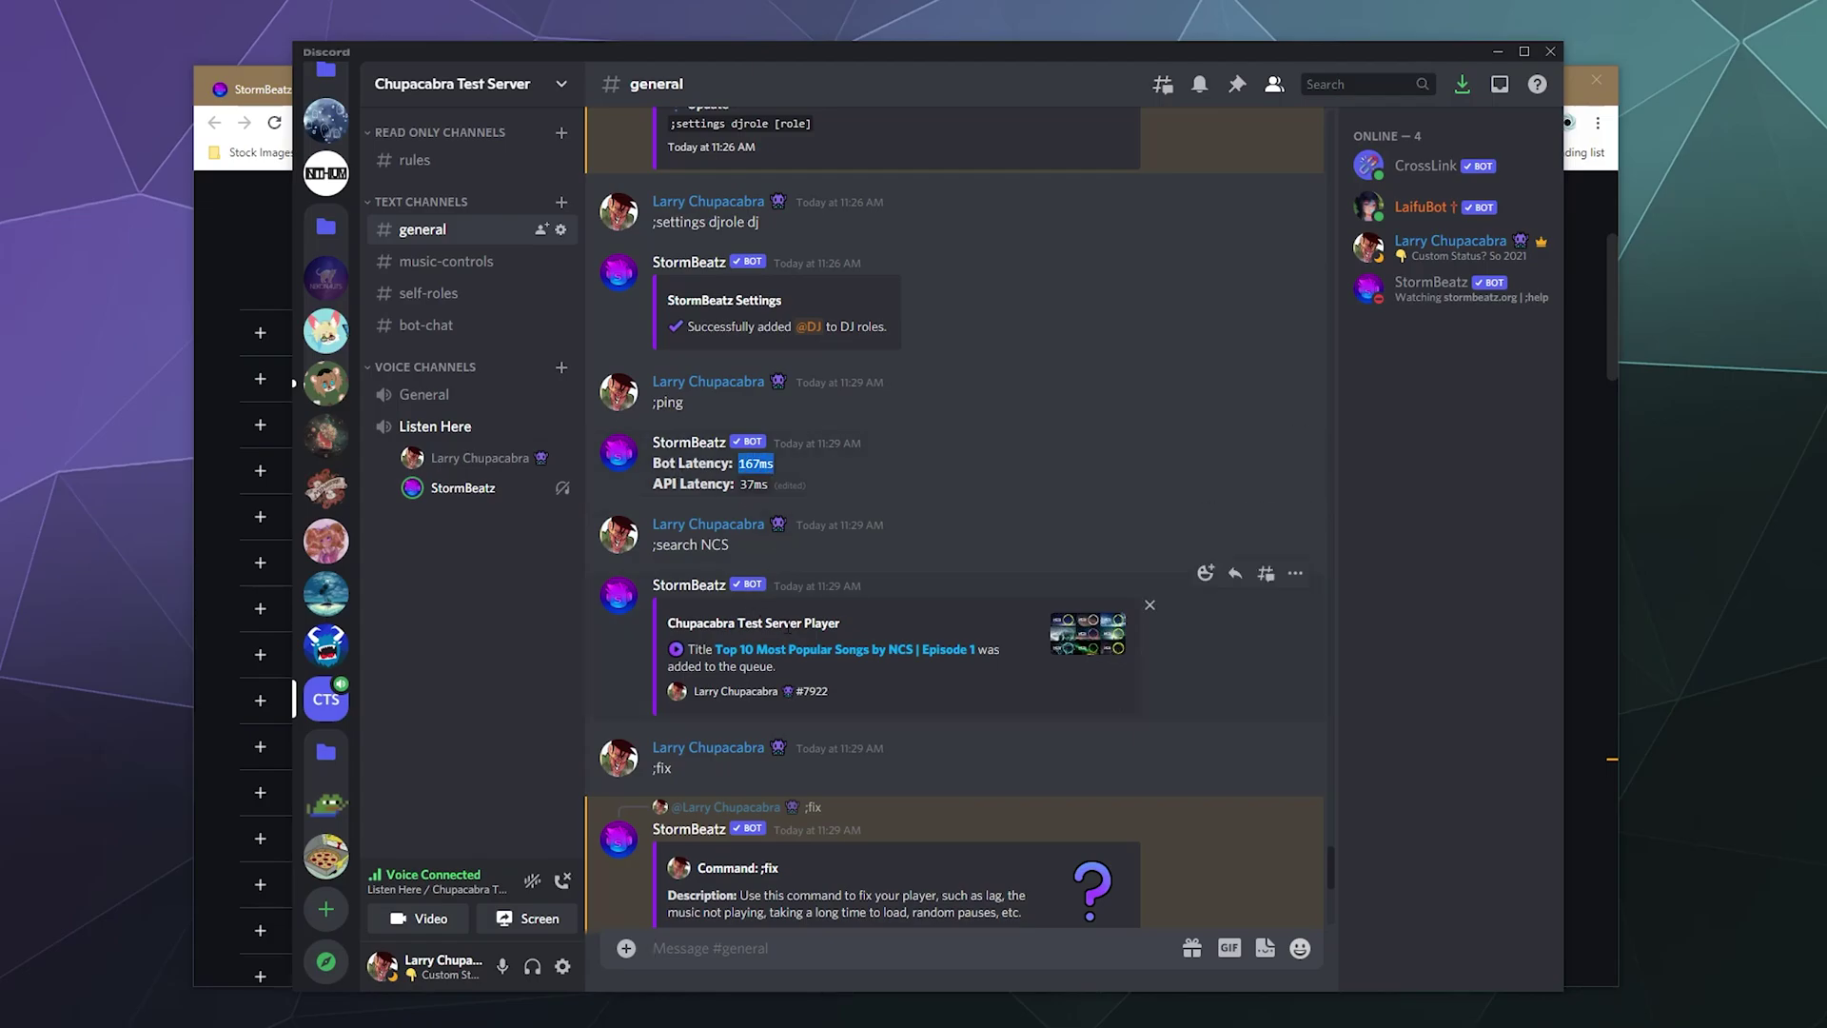
pyautogui.scroll(-5, 951, 618)
pyautogui.moveTo(739, 873); pyautogui.dragTo(761, 873)
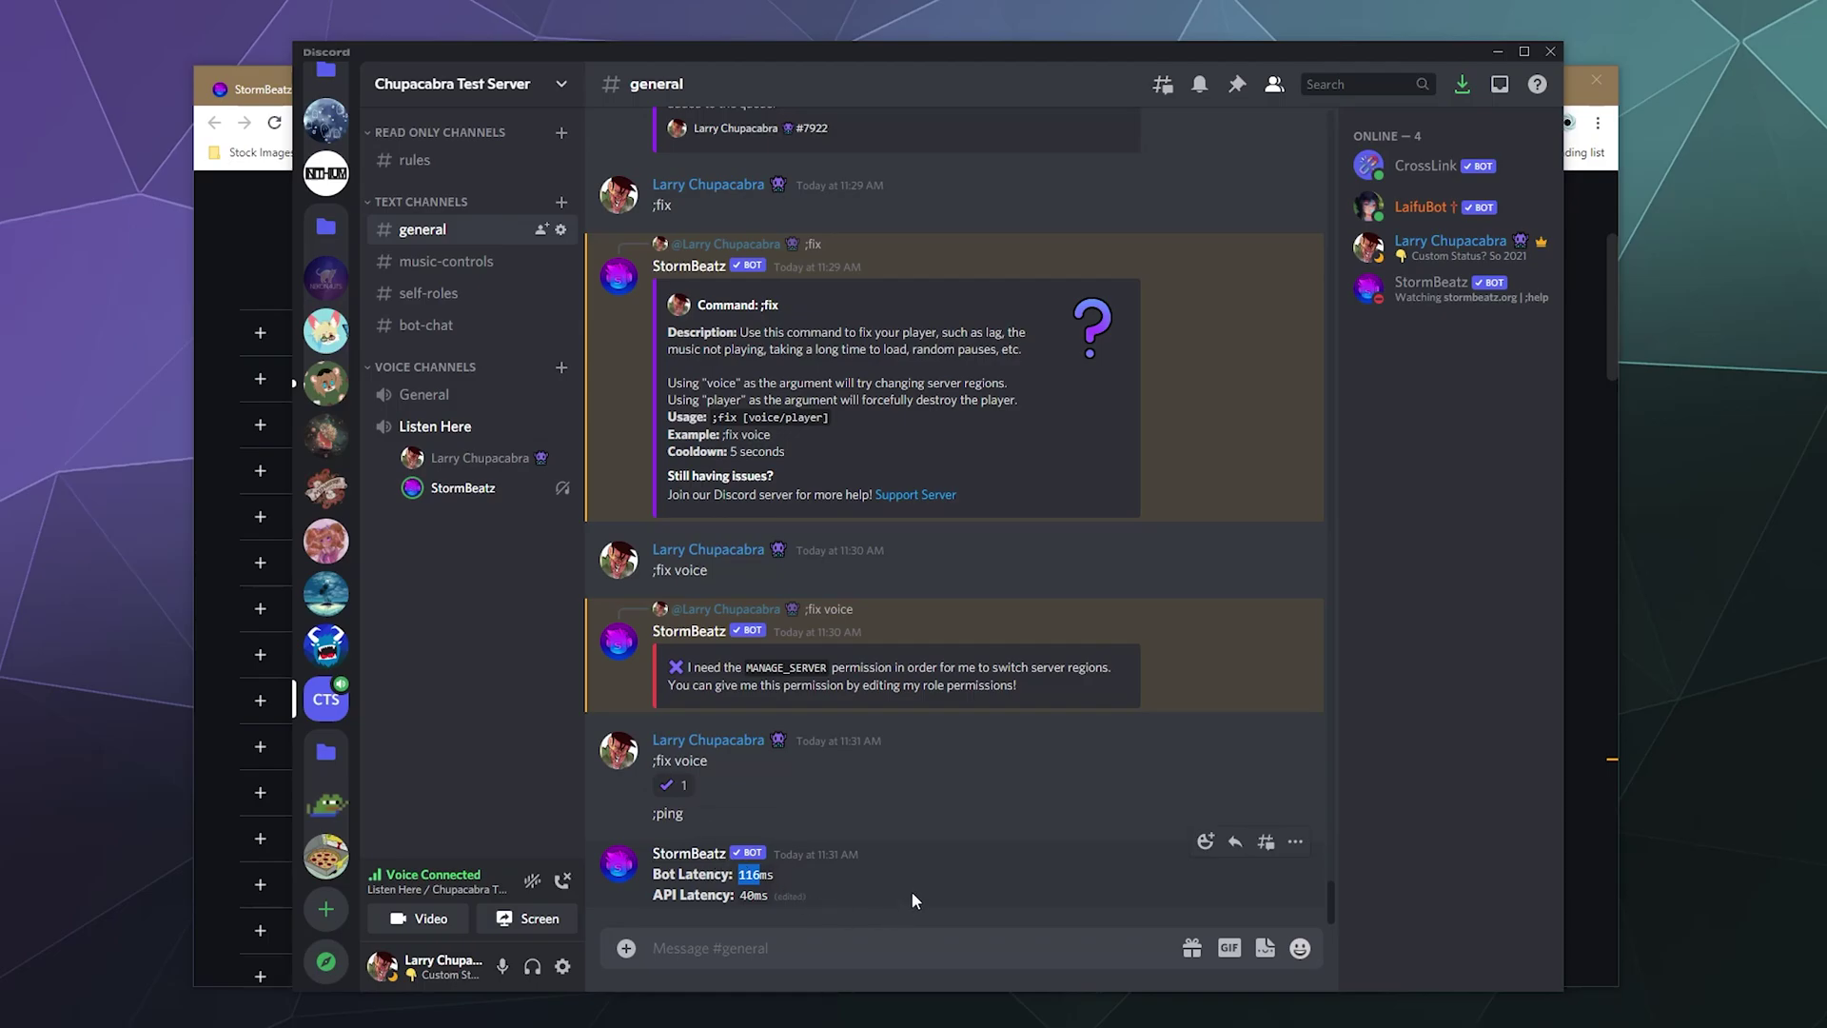
# - Send ";disconnect" to remove the bot from the voice channel and look back over the StormBeatz settings overview in the chat
pyautogui.click(914, 966)
pyautogui.write(';disconnect')
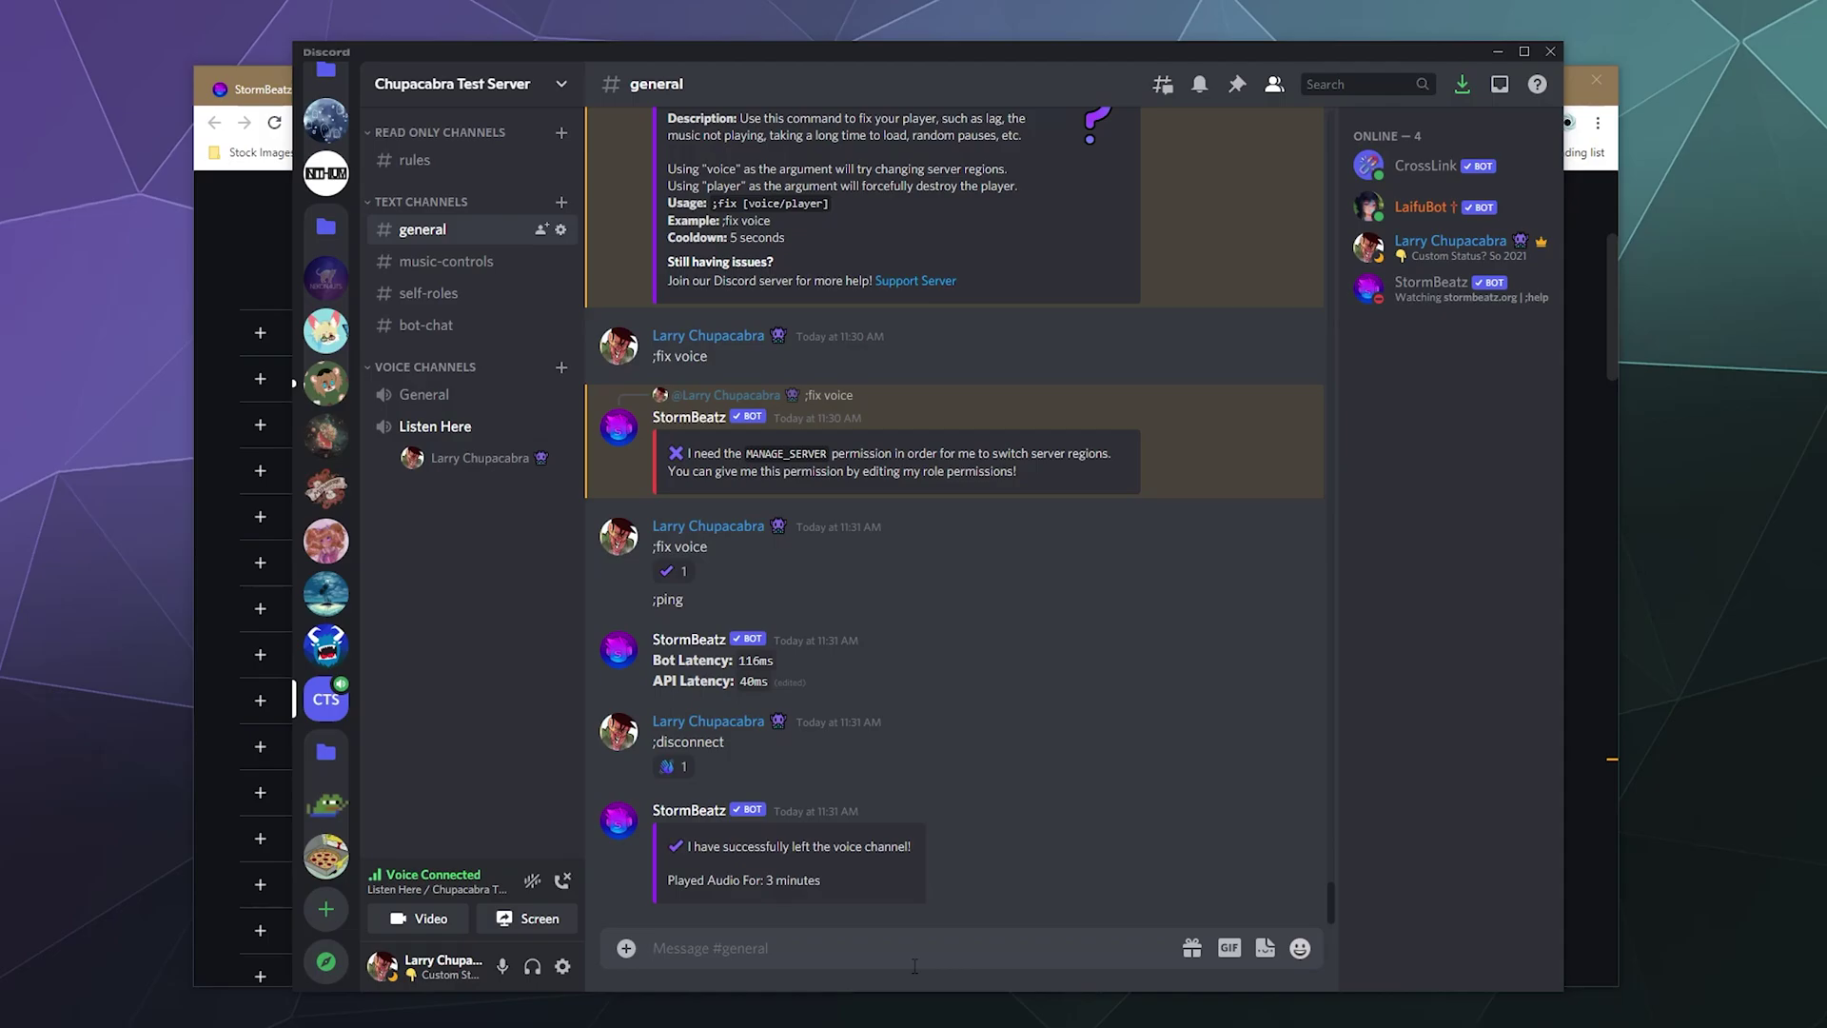
pyautogui.scroll(15, 1001, 851)
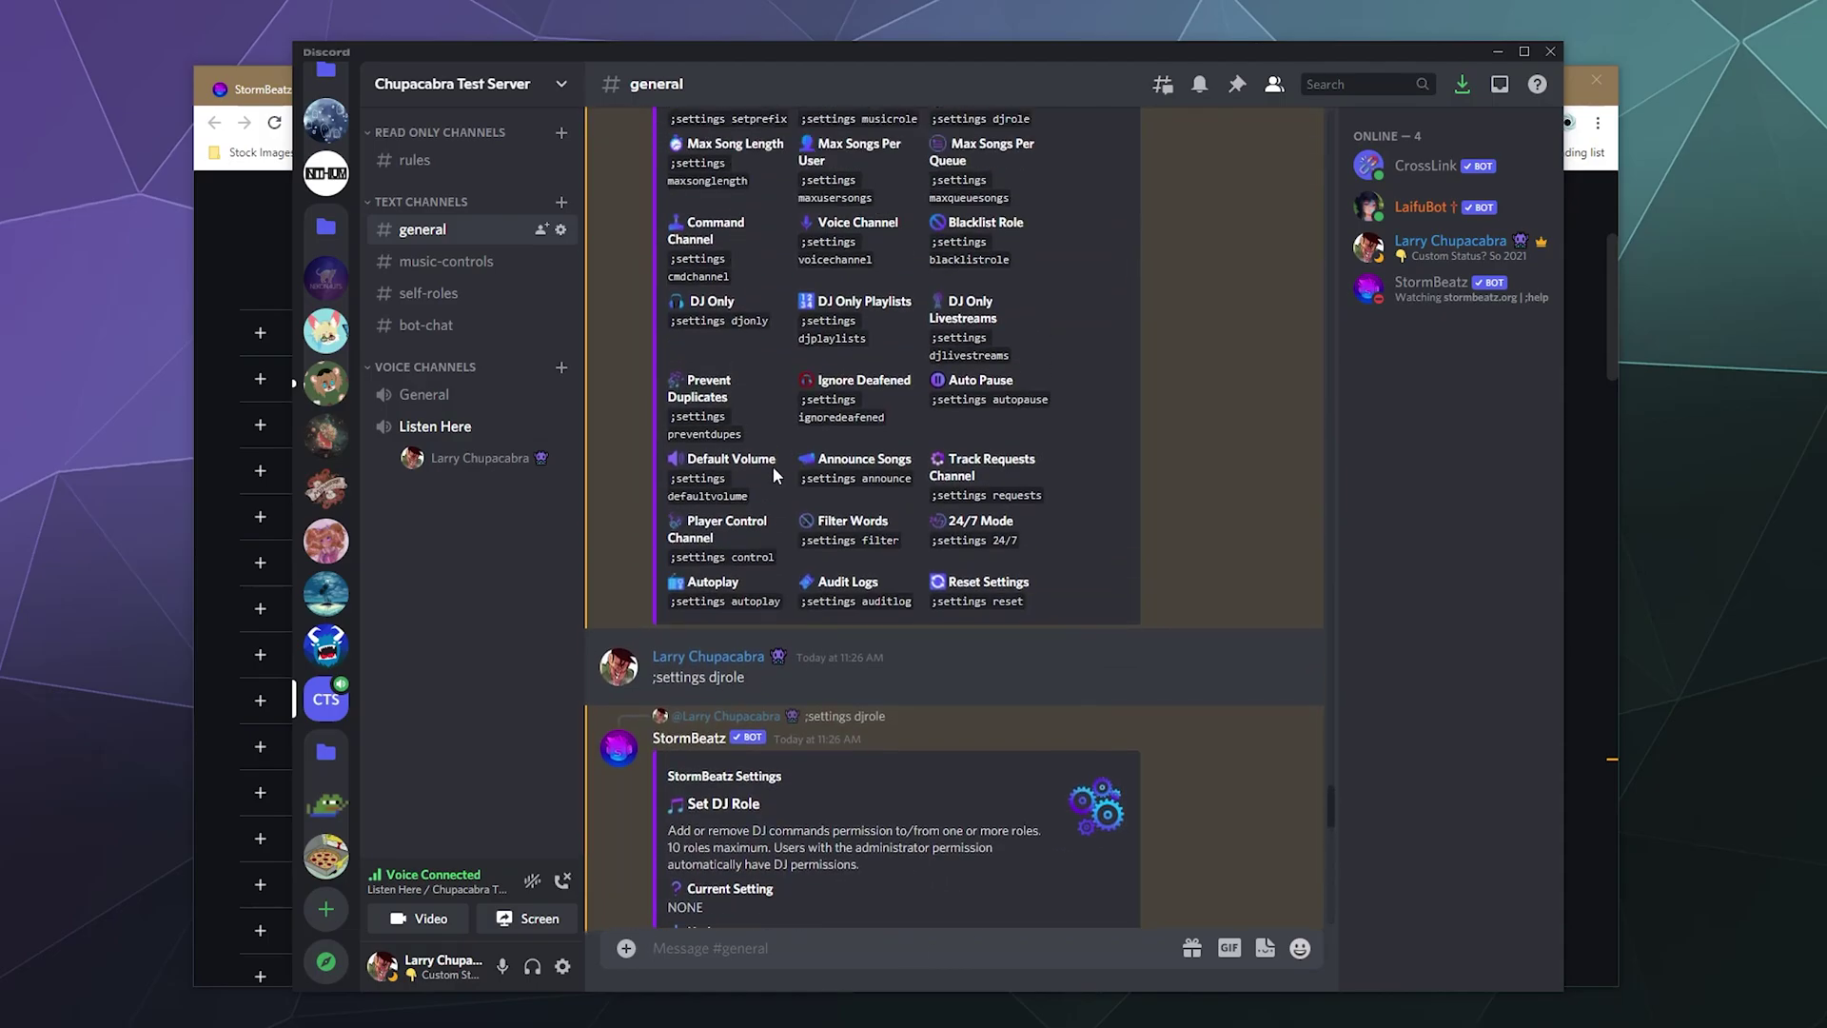
pyautogui.scroll(2, 775, 476)
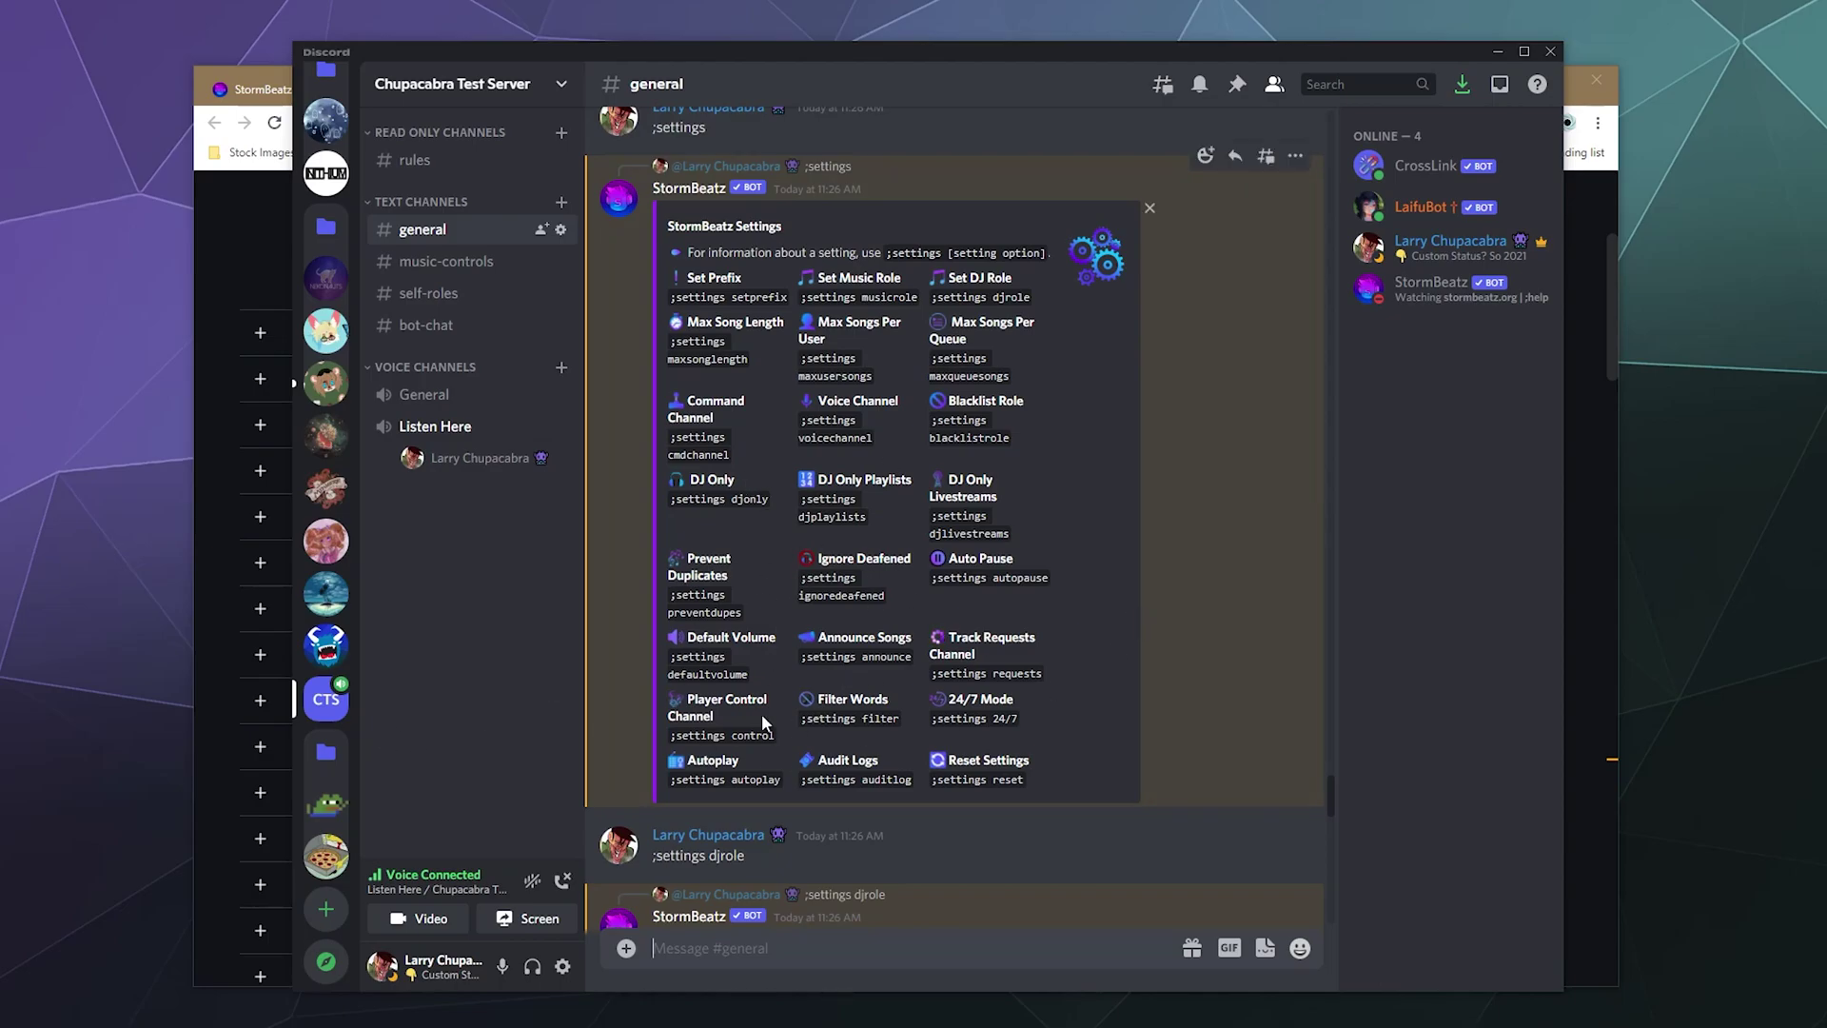
pyautogui.scroll(-15, 997, 465)
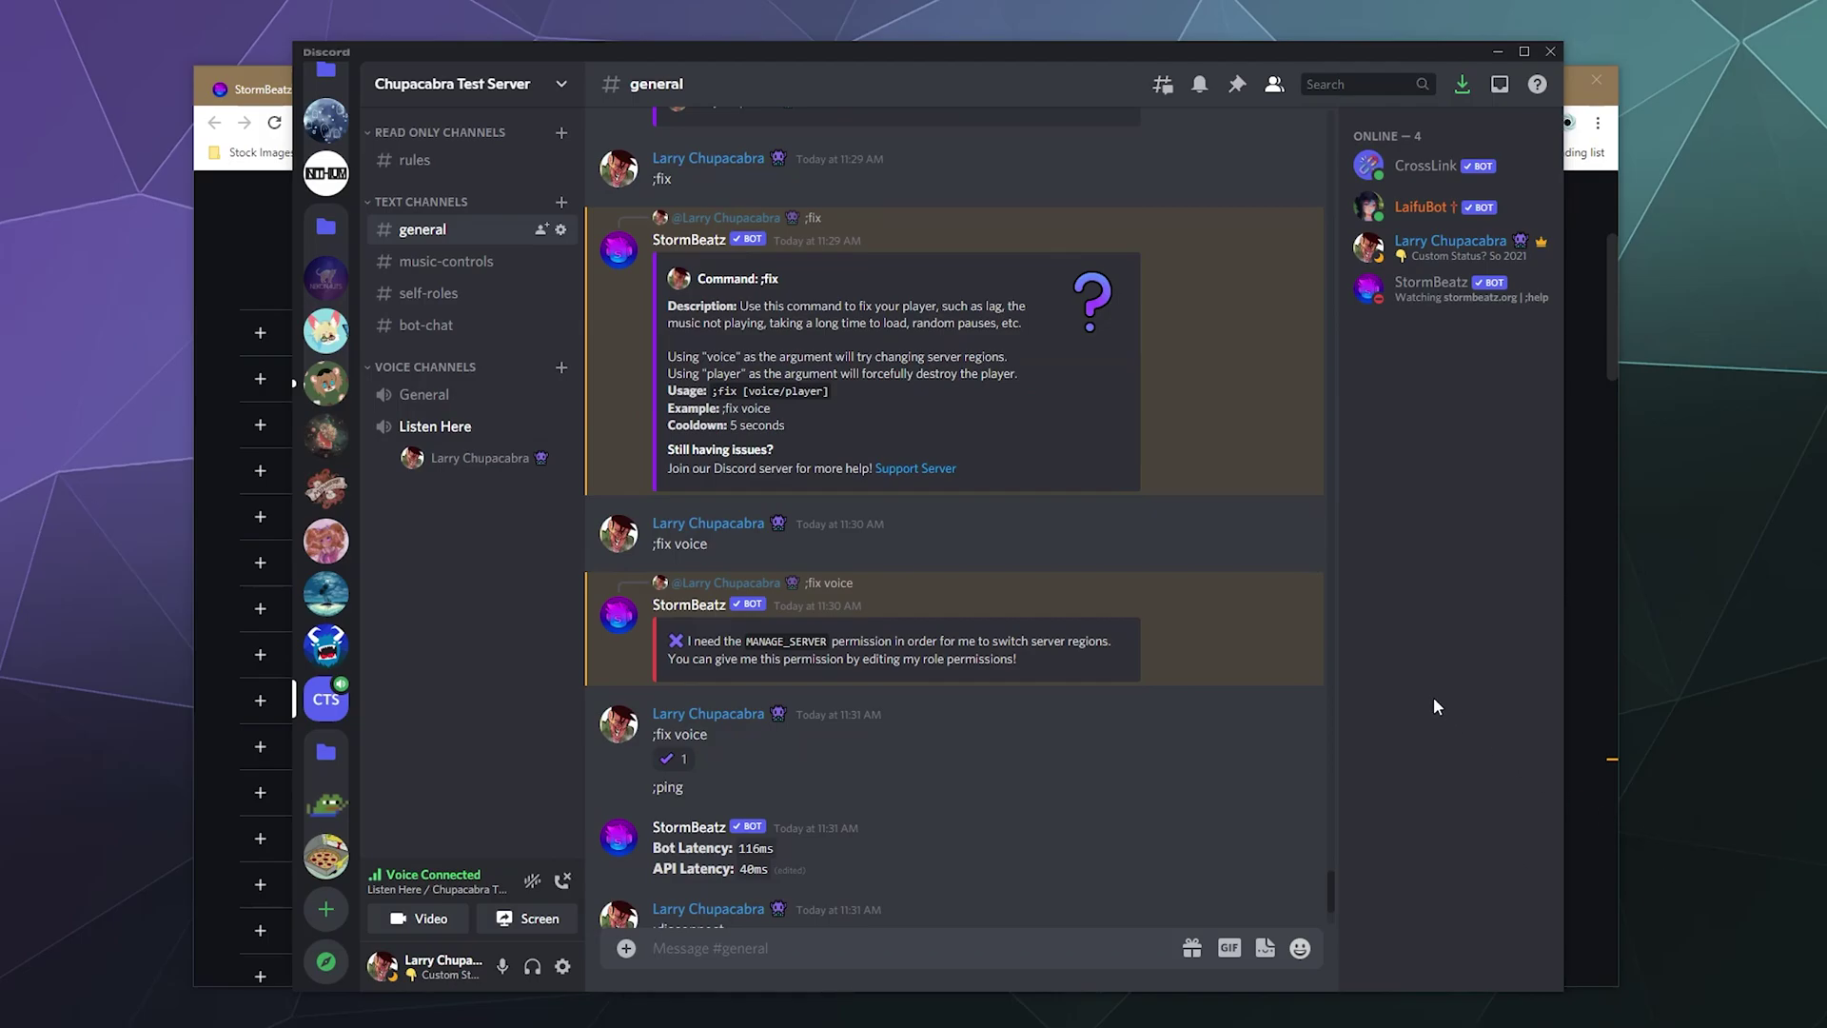
# - Switch to the browser, review the subscription tiers on the StormBeatz Premium page and return to the StormBeatz home page
pyautogui.click(211, 120)
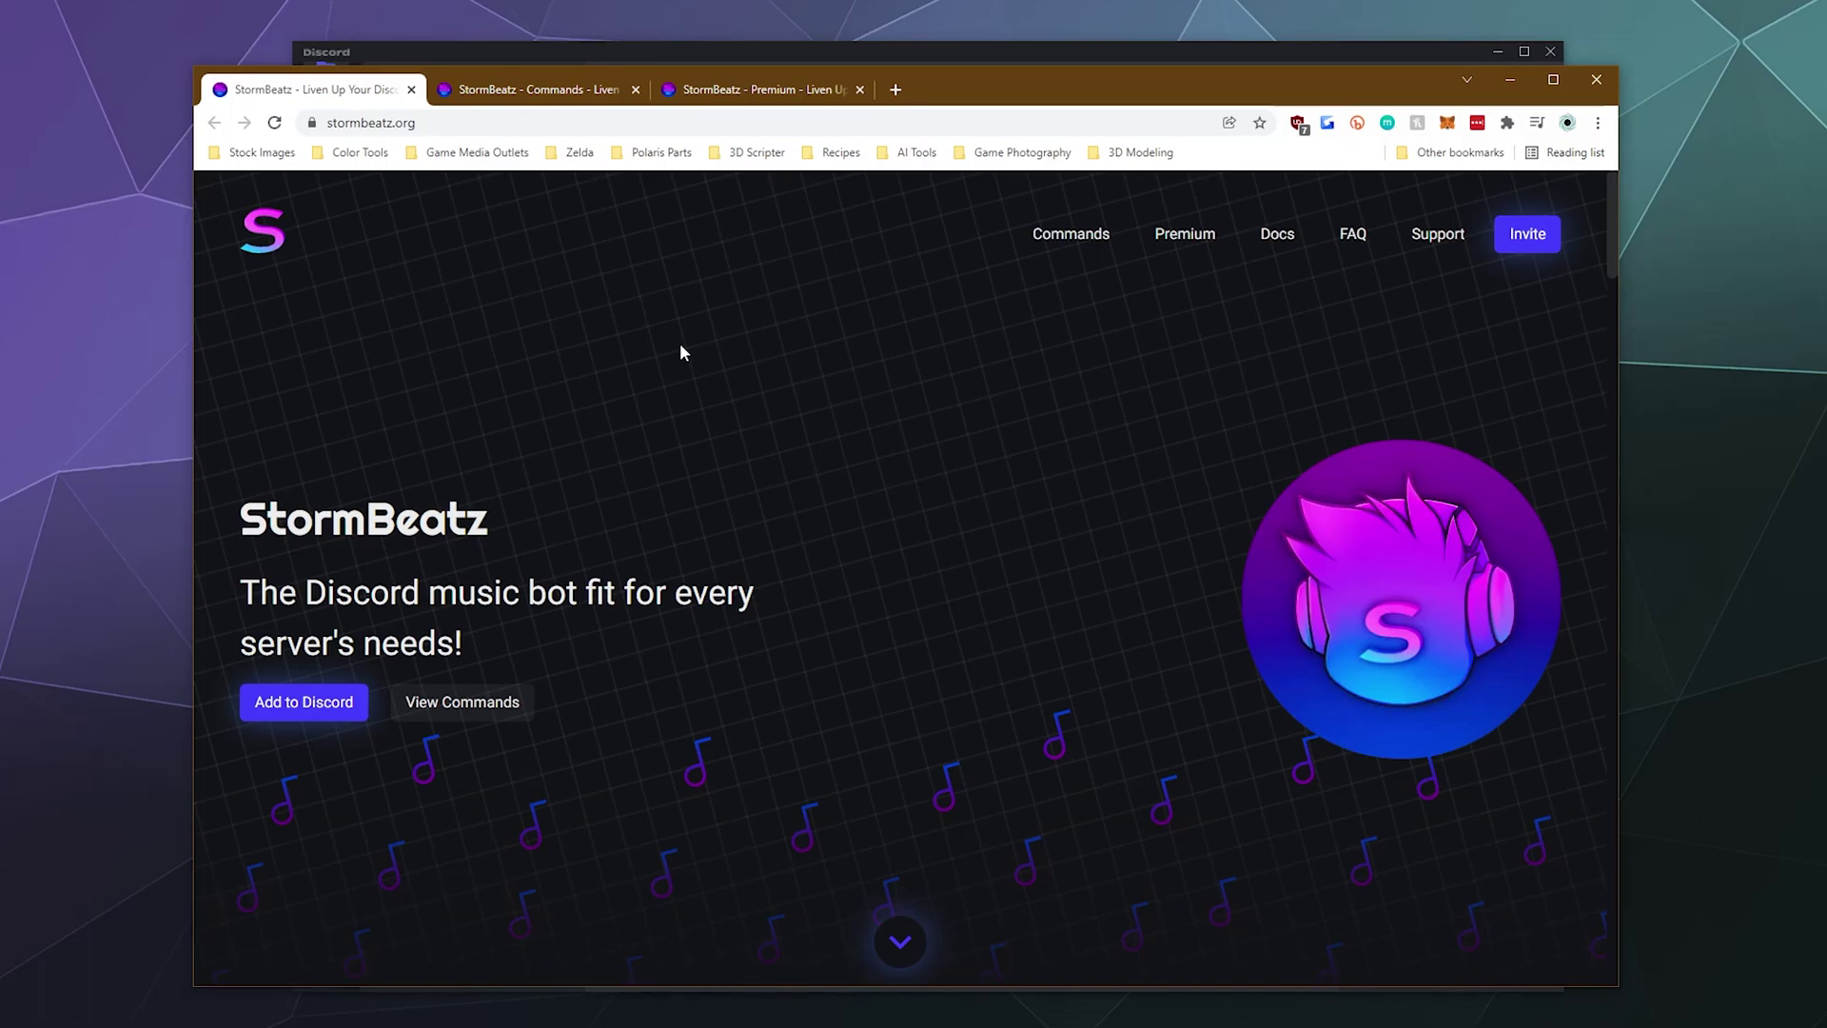
pyautogui.click(757, 89)
pyautogui.scroll(-3, 783, 320)
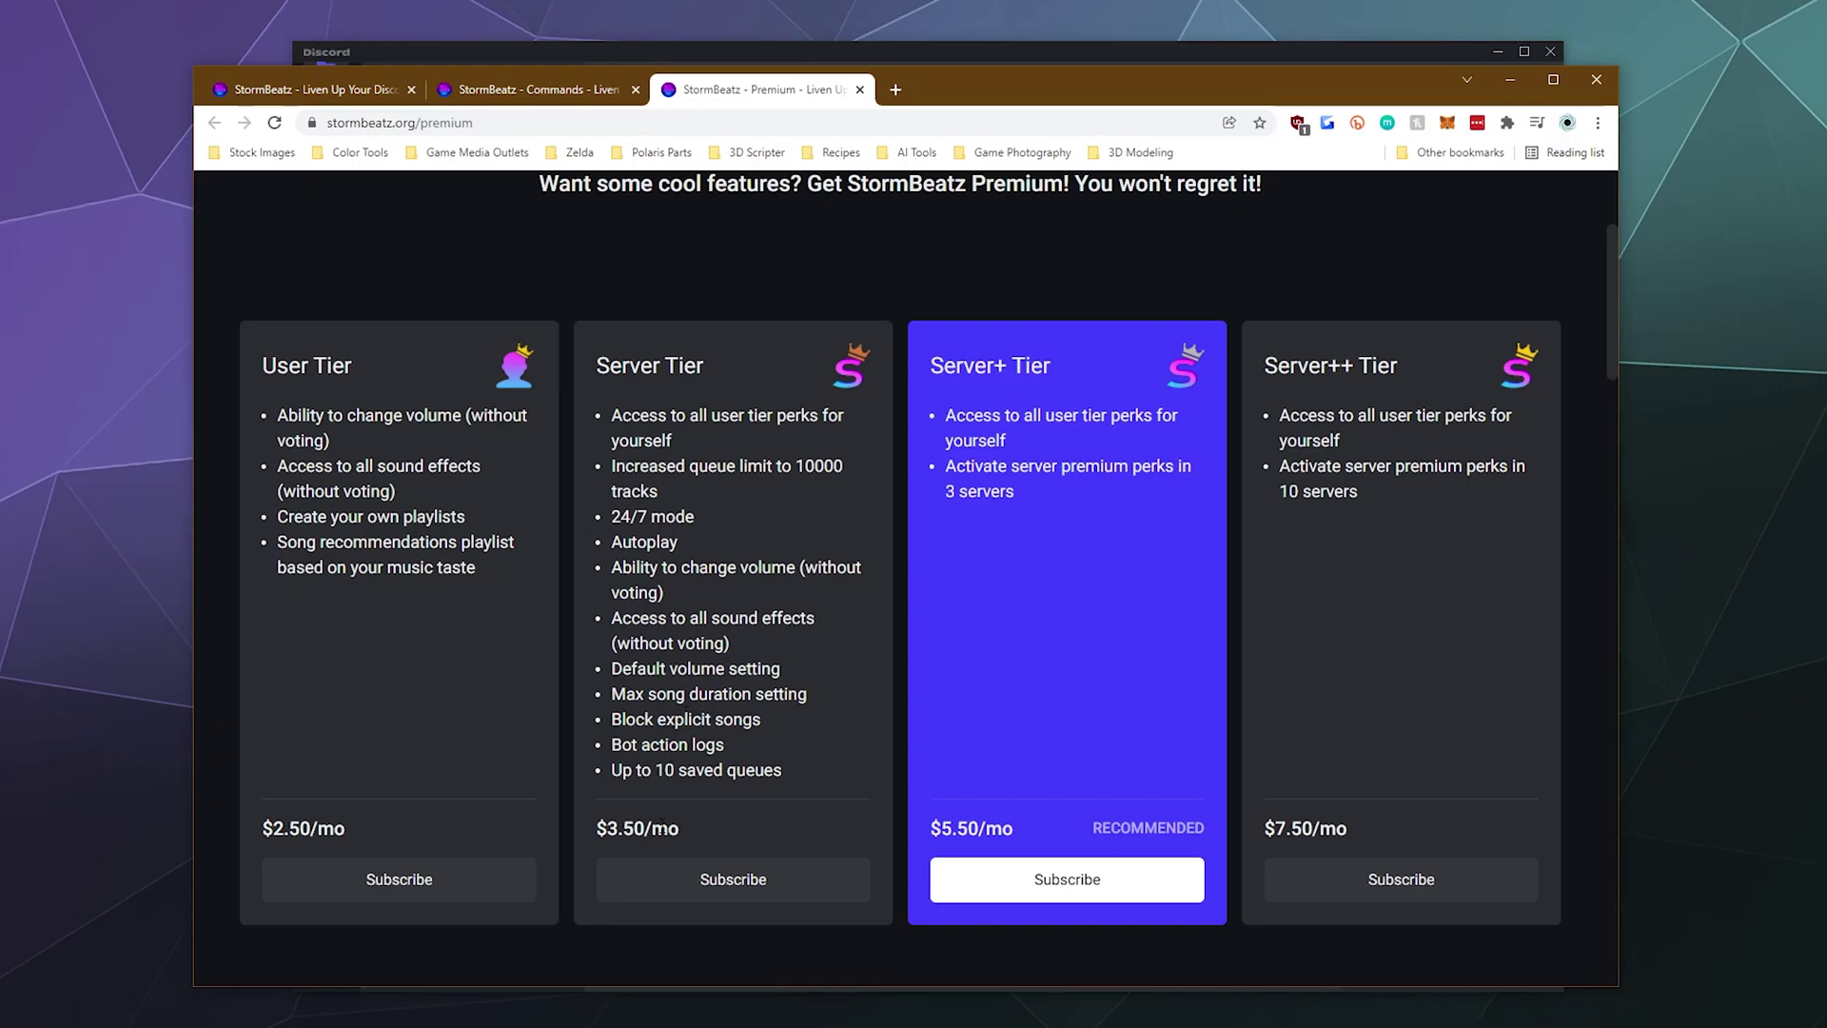
pyautogui.scroll(3, 430, 580)
pyautogui.click(305, 88)
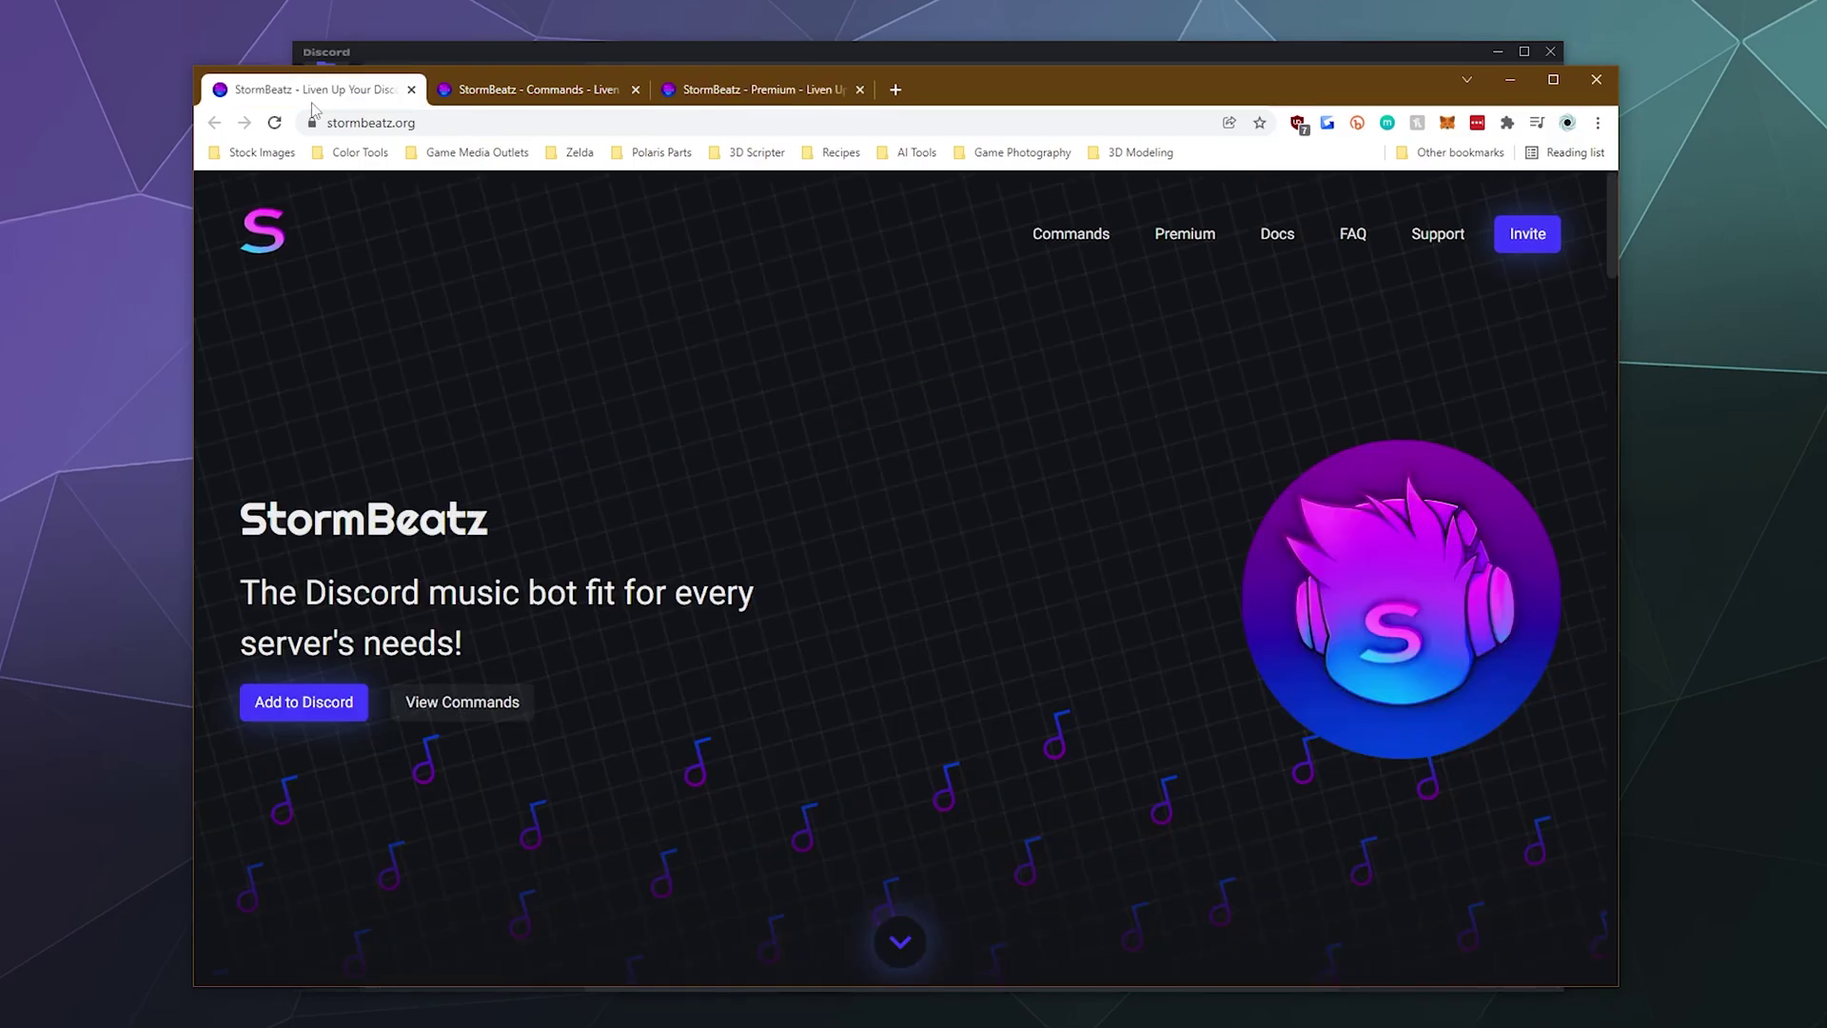